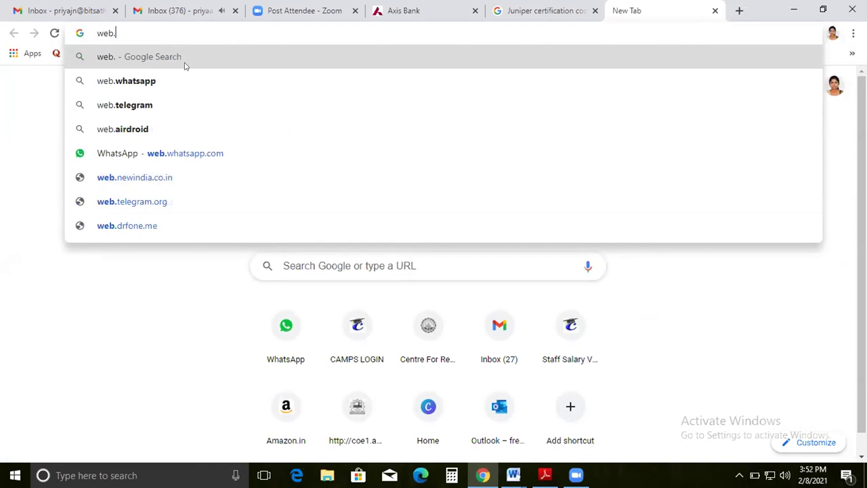
# - Correct the misspelled address and load web.wyliodrin.studio in the new Chrome tab
pyautogui.write('whyl')
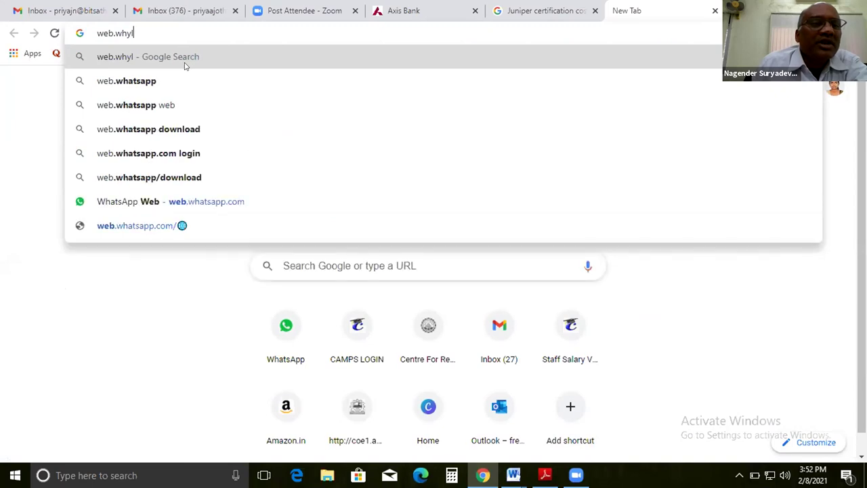
pyautogui.write('edio')
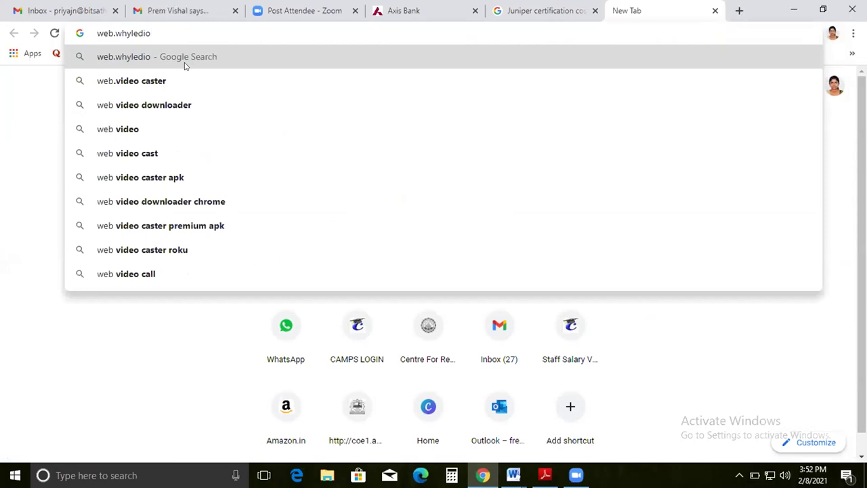
pyautogui.press('BackSpace')
pyautogui.press('BackSpace')
pyautogui.press('BackSpace')
pyautogui.press('BackSpace')
pyautogui.press('BackSpace')
pyautogui.press('BackSpace')
pyautogui.press('BackSpace')
pyautogui.write('yle')
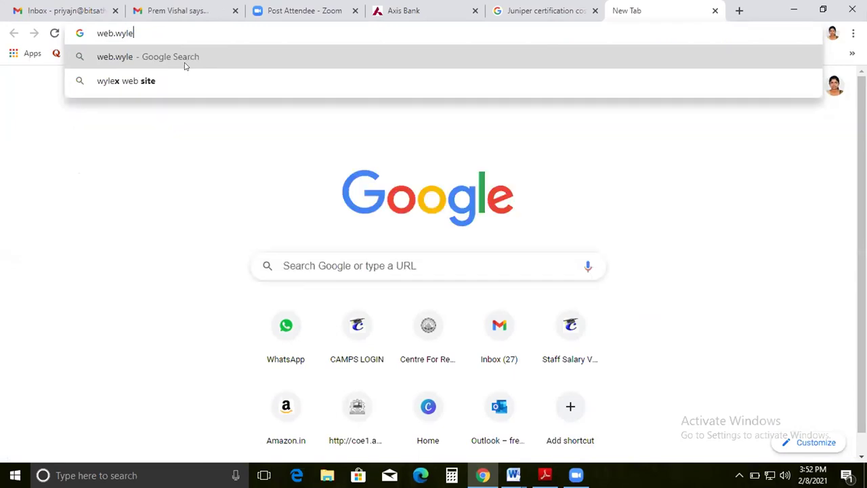
pyautogui.write('dion')
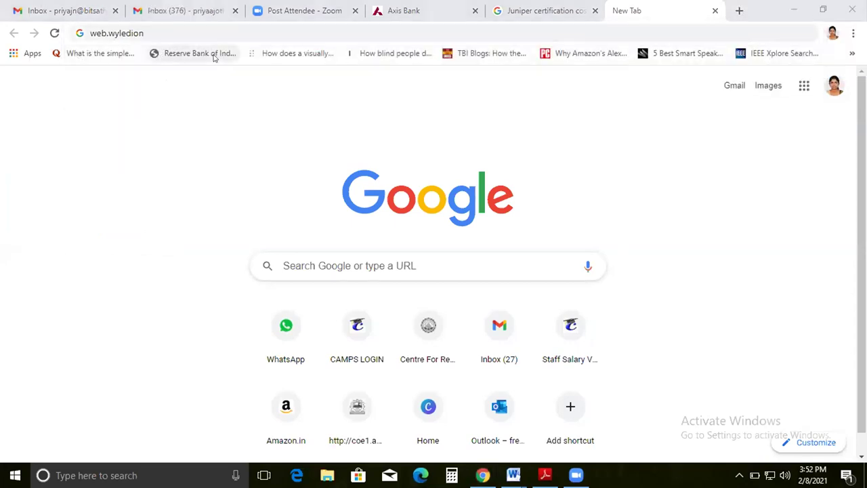
pyautogui.press('BackSpace')
pyautogui.press('BackSpace')
pyautogui.press('BackSpace')
pyautogui.press('BackSpace')
pyautogui.press('BackSpace')
pyautogui.press('BackSpace')
pyautogui.press('BackSpace')
pyautogui.press('BackSpace')
pyautogui.press('BackSpace')
pyautogui.press('BackSpace')
pyautogui.press('BackSpace')
pyautogui.press('BackSpace')
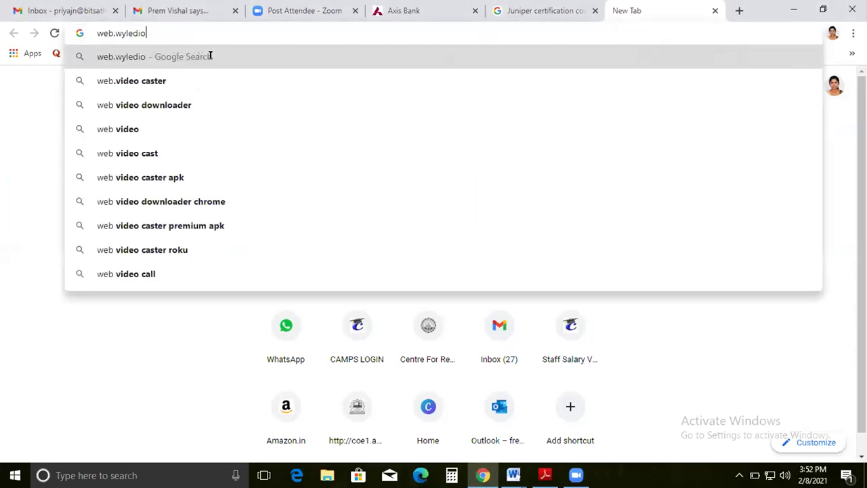
pyautogui.write('web.wyliodrin.studio')
pyautogui.press('Return')
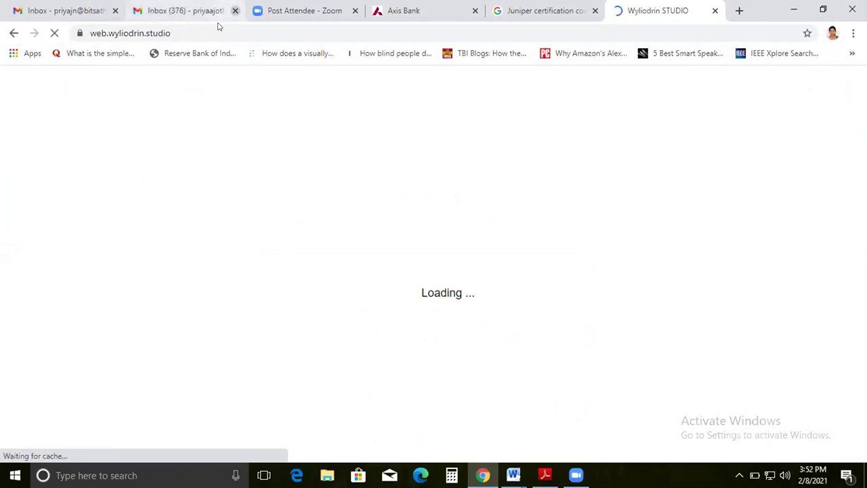
# - Close the extra Gmail tab while Wyliodrin STUDIO keeps loading
pyautogui.middleClick(218, 23)
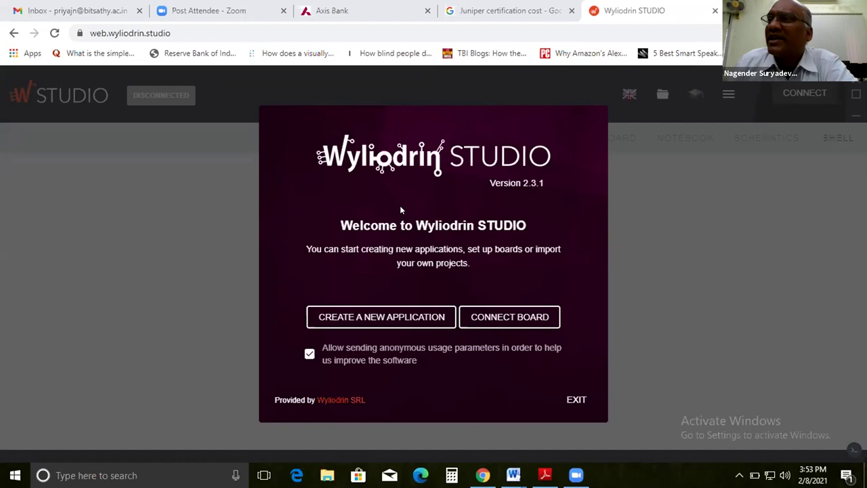
# - Create a new Python application named 'Demo' in Wyliodrin STUDIO
pyautogui.click(355, 313)
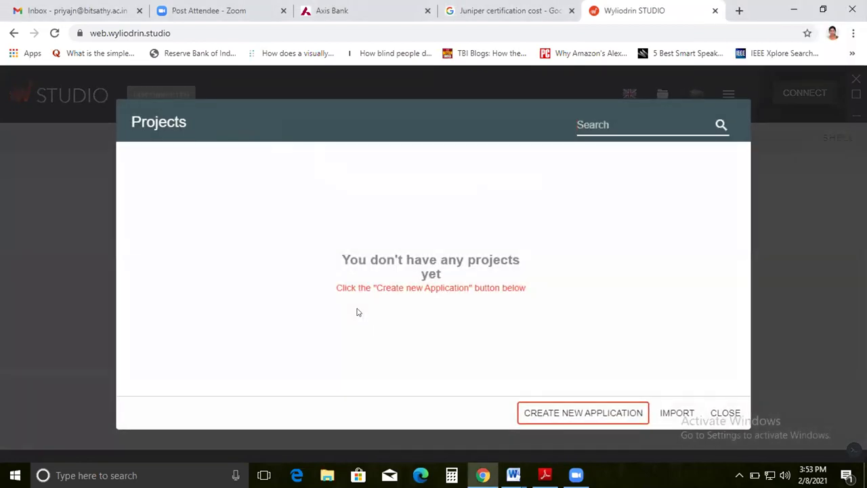
pyautogui.click(556, 414)
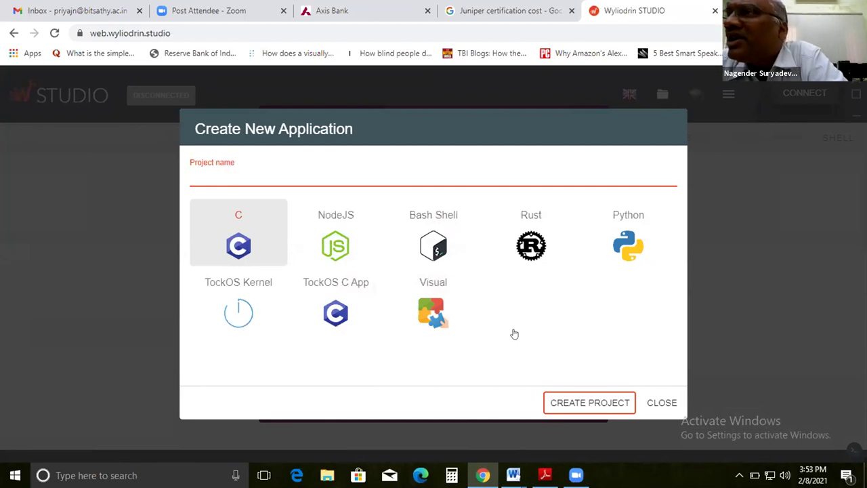
pyautogui.press('XF86AudioRaiseVolume')
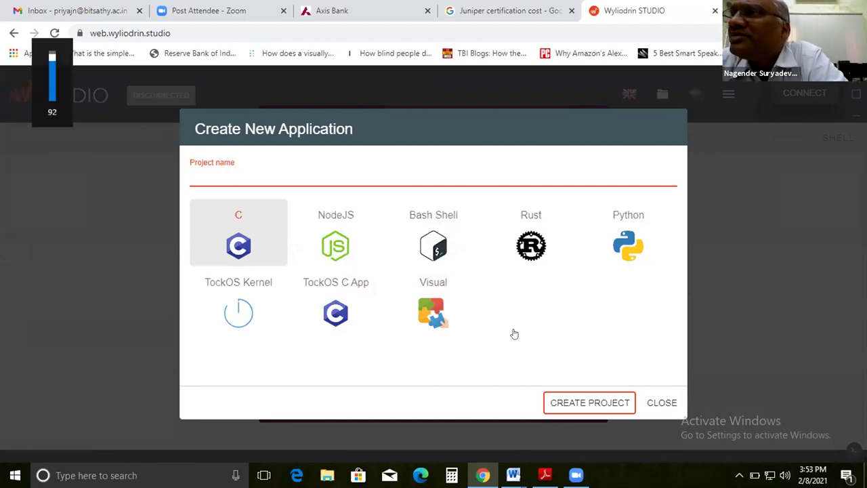
pyautogui.click(617, 233)
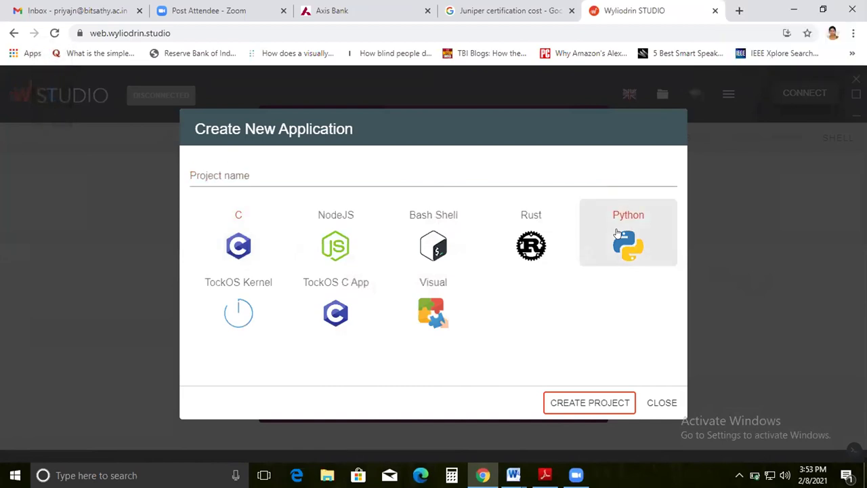
pyautogui.click(482, 172)
pyautogui.write('Demo')
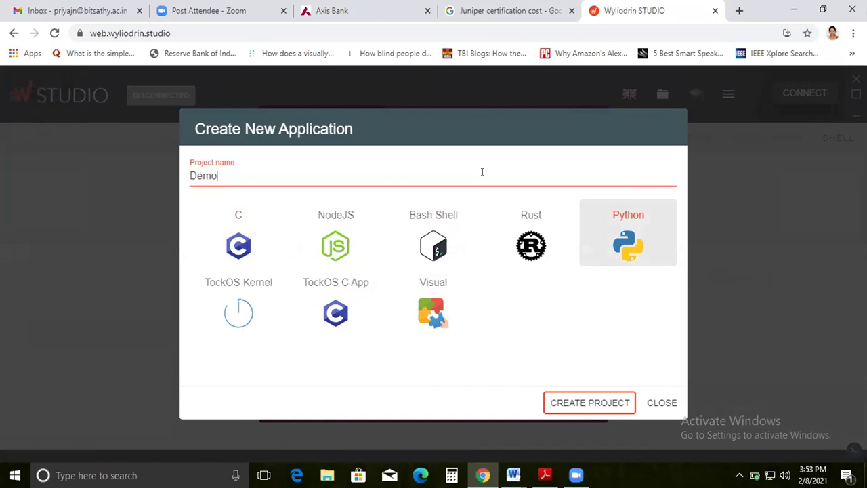
pyautogui.click(573, 402)
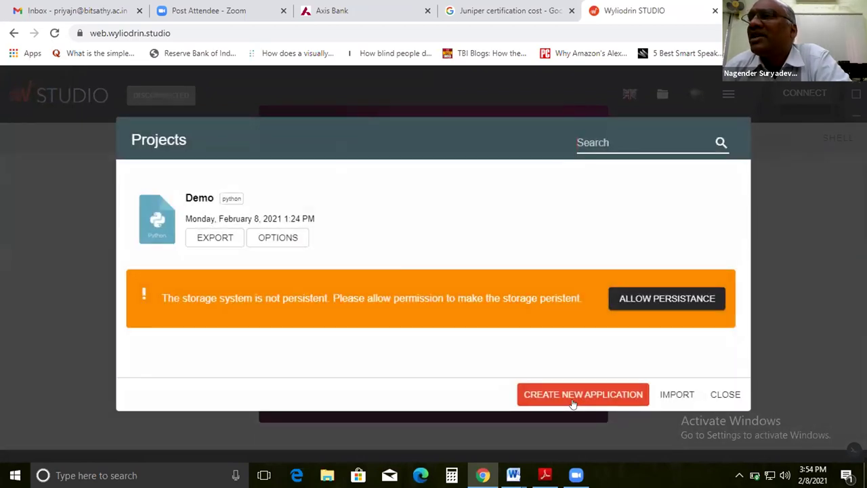
# - Open the Demo project, exit the Welcome dialog and decline the Restore prompt
pyautogui.click(207, 209)
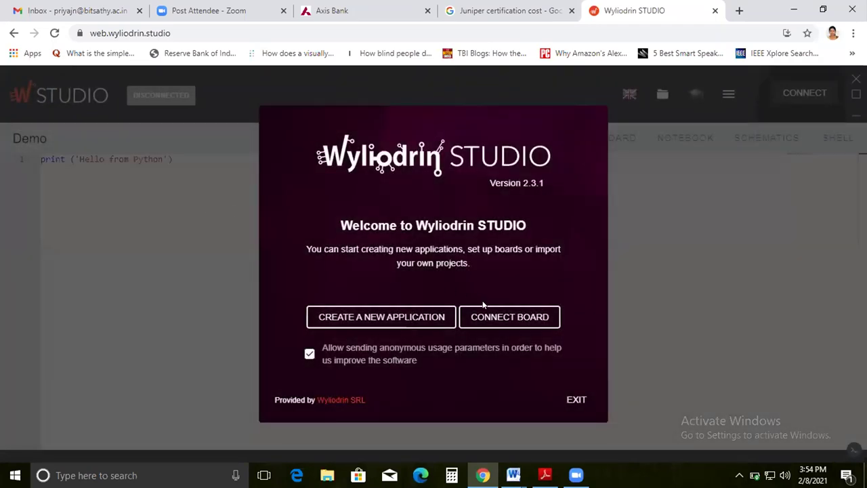
pyautogui.click(573, 398)
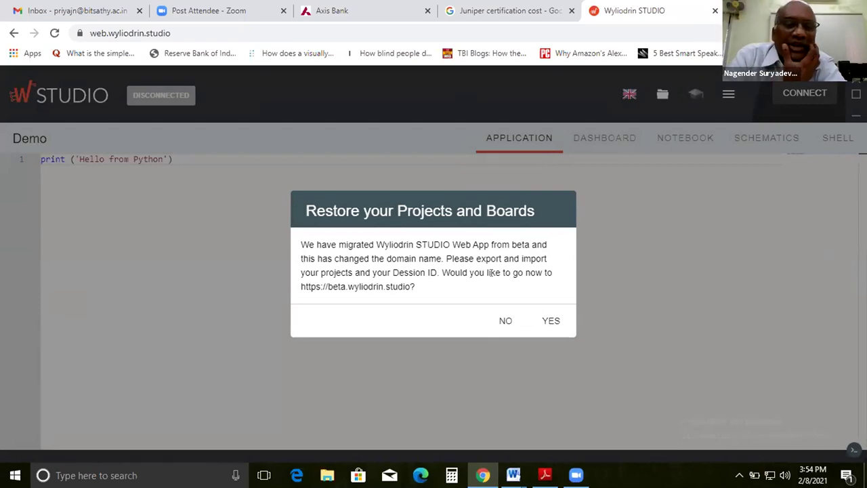
pyautogui.click(500, 320)
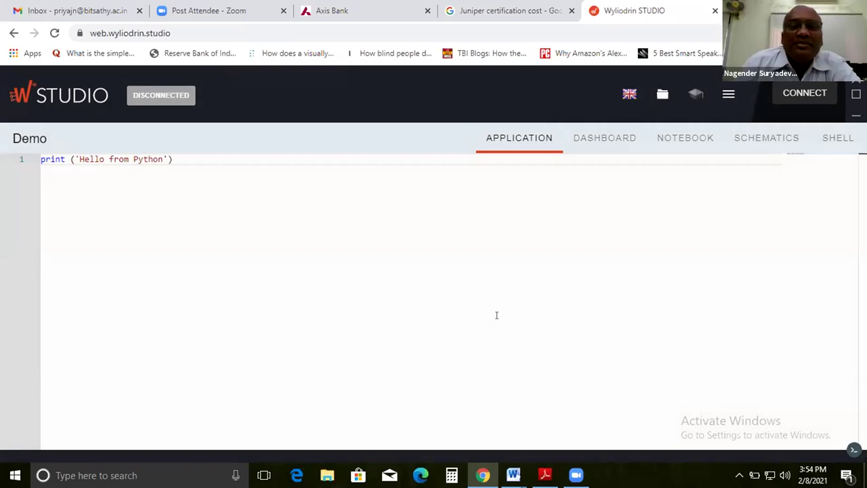
# - Open Session ID from the main menu and erase the current ID
pyautogui.click(734, 99)
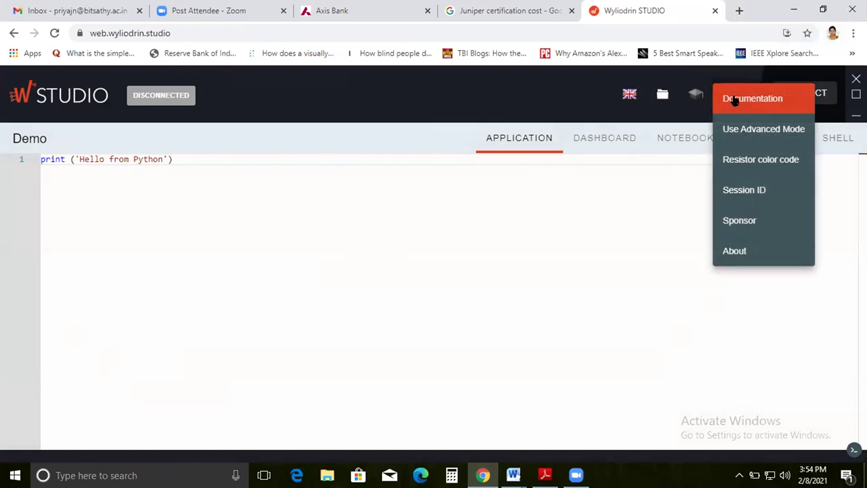
pyautogui.click(738, 189)
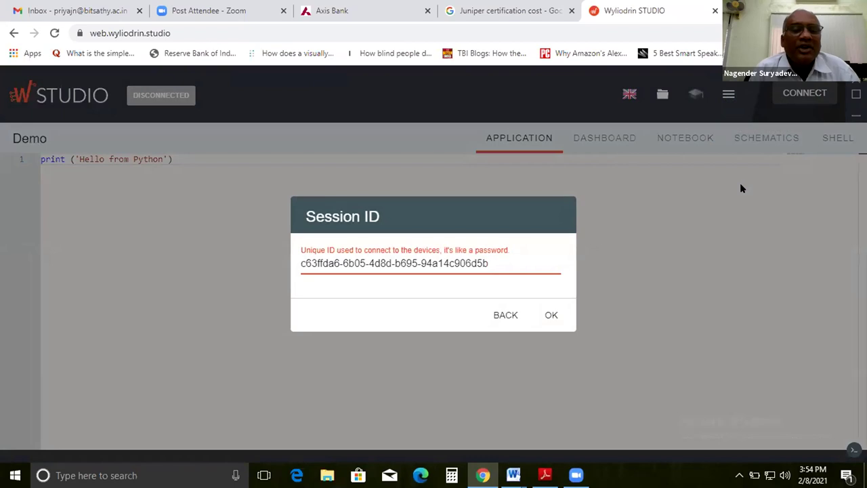
pyautogui.press('BackSpace')
pyautogui.press('BackSpace')
pyautogui.press('BackSpace')
pyautogui.press('BackSpace')
pyautogui.press('BackSpace')
pyautogui.press('BackSpace')
pyautogui.press('BackSpace')
pyautogui.press('BackSpace')
pyautogui.press('BackSpace')
pyautogui.press('BackSpace')
pyautogui.press('BackSpace')
pyautogui.press('BackSpace')
pyautogui.press('BackSpace')
pyautogui.press('BackSpace')
pyautogui.press('BackSpace')
pyautogui.press('BackSpace')
pyautogui.press('BackSpace')
pyautogui.press('BackSpace')
pyautogui.press('BackSpace')
pyautogui.press('BackSpace')
pyautogui.press('BackSpace')
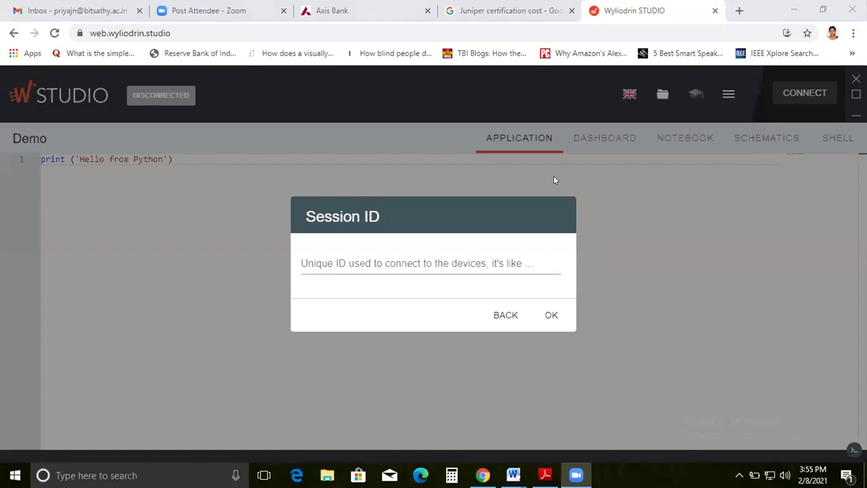
# - Paste the new session ID, confirm it, and agree to use Studio in this window
pyautogui.click(310, 267)
pyautogui.hotkey('ctrl', 'v')
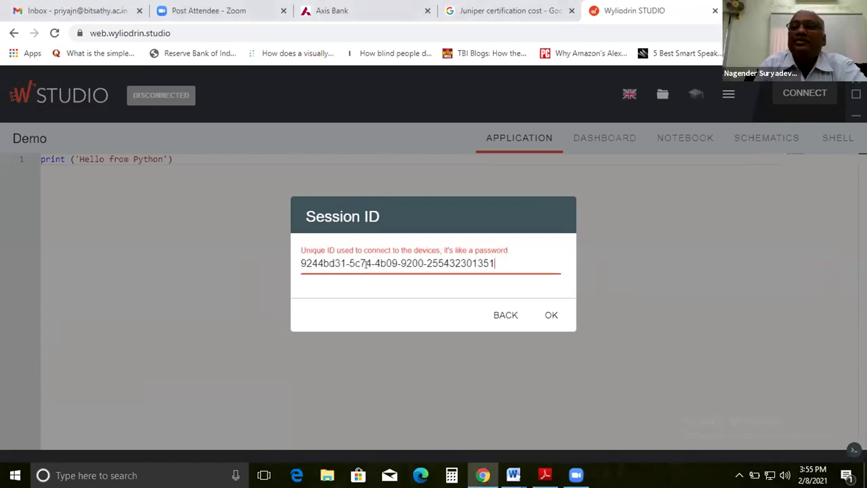
pyautogui.click(549, 315)
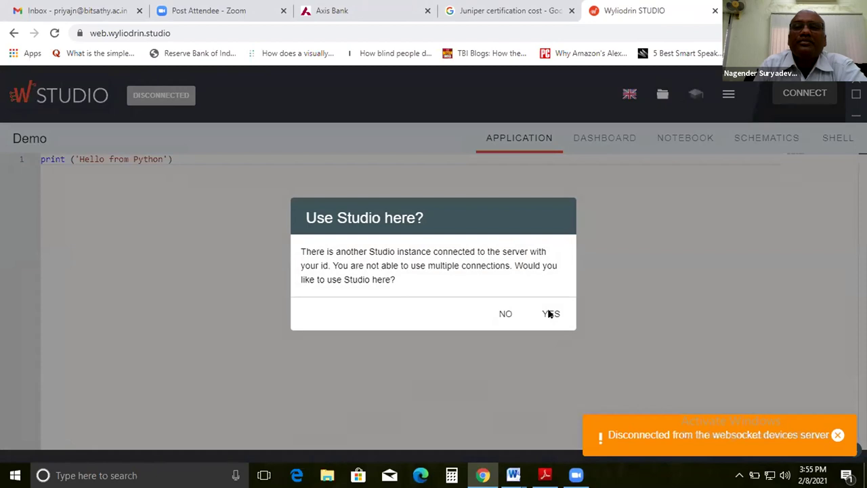
pyautogui.click(548, 315)
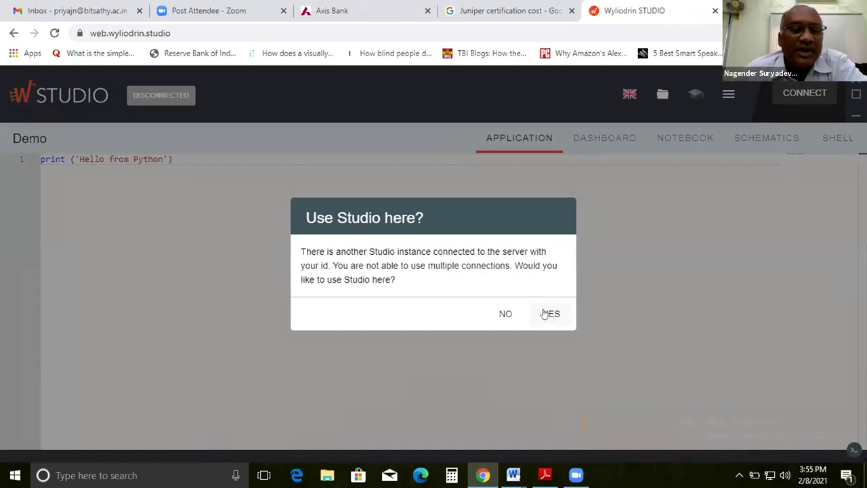
pyautogui.click(546, 314)
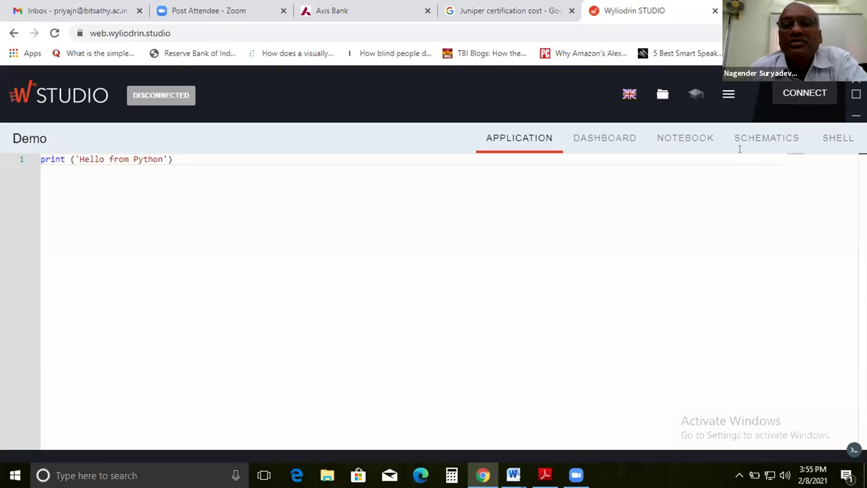
# - Connect the Demo project to the SCISPi1 Raspberry Pi from the device list
pyautogui.click(804, 97)
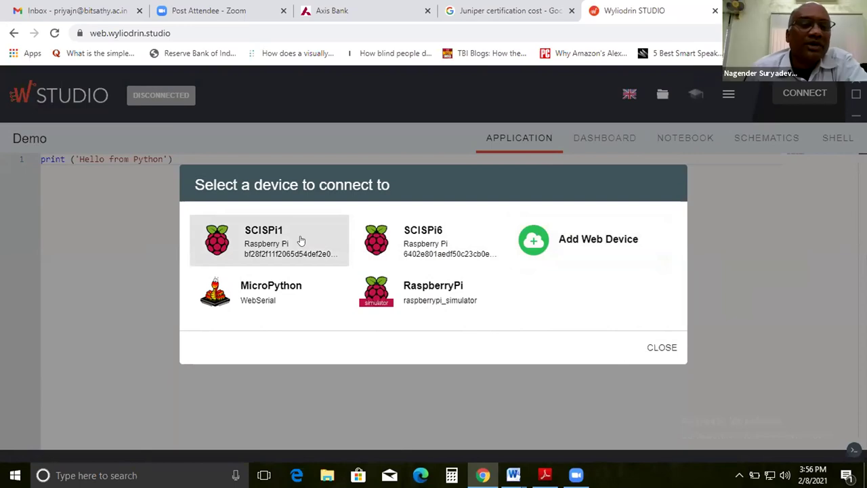
pyautogui.click(302, 241)
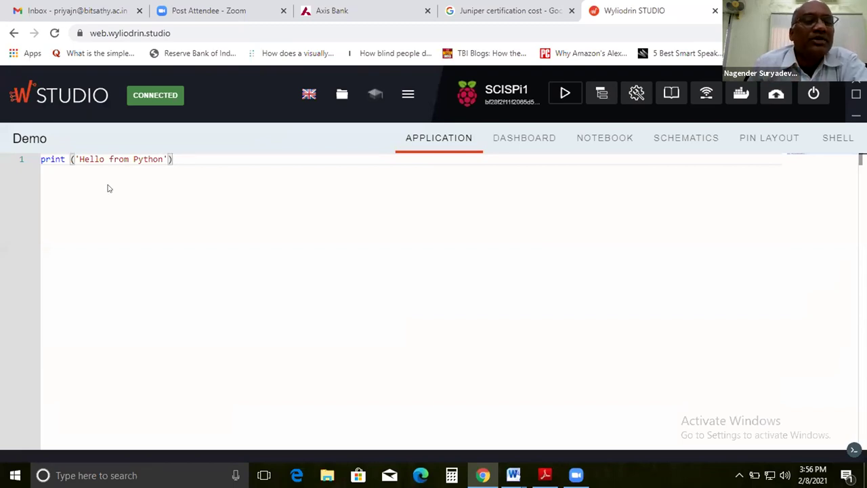
# - Reveal Day_1.zip in its folder from Chrome's downloads list
pyautogui.hotkey('ctrl', 't')
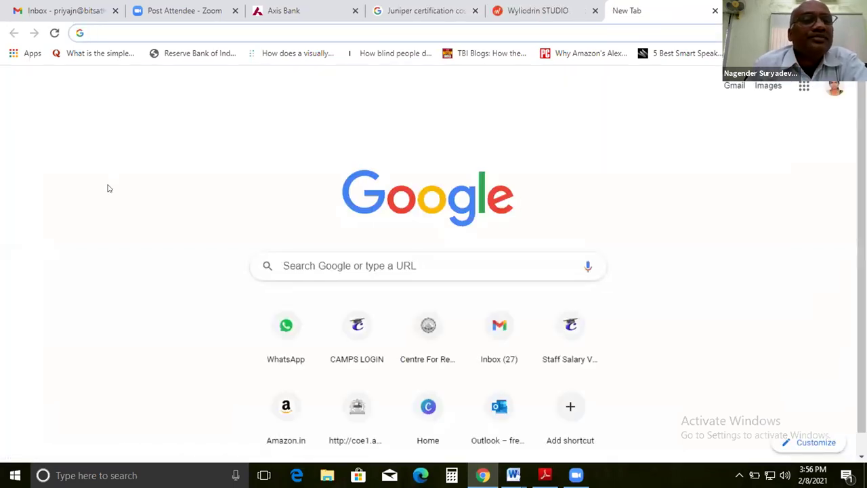
pyautogui.hotkey('ctrl', 'j')
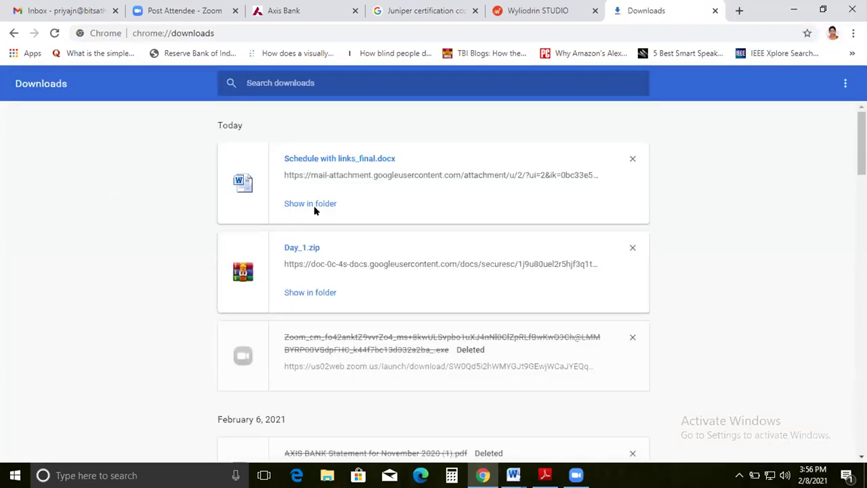
pyautogui.click(322, 293)
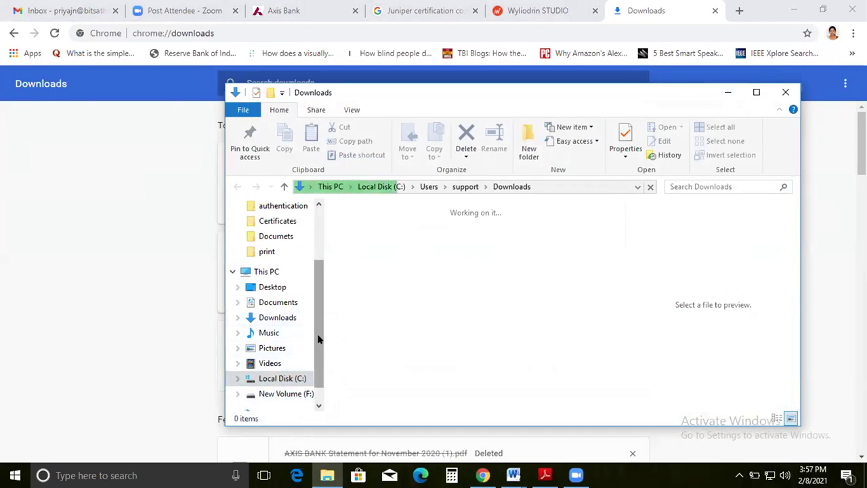
# - Open the Day_1.zip archive from the Downloads folder
pyautogui.click(291, 318)
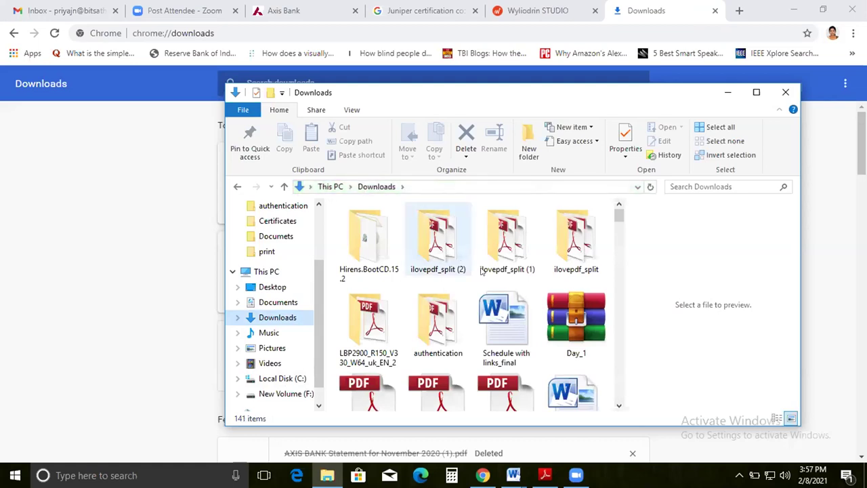
pyautogui.doubleClick(580, 323)
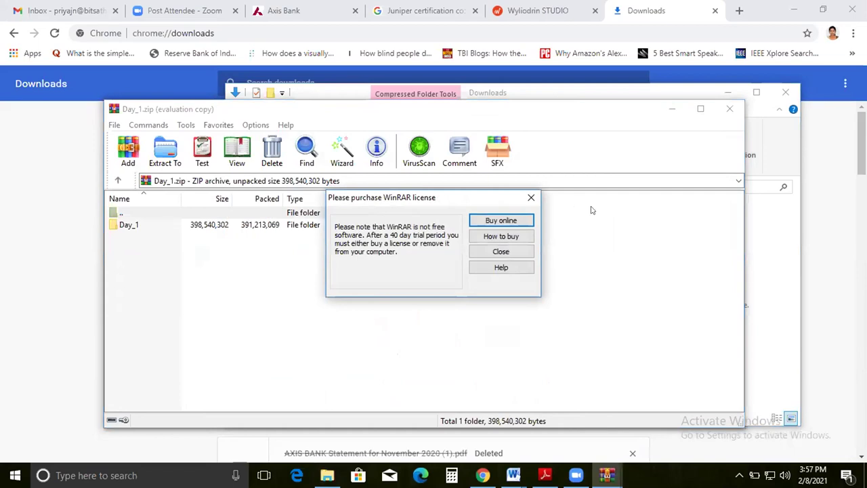
# - Dismiss WinRAR's licence reminders and open main.py from Day_1 > Practice_1.zip
pyautogui.click(533, 198)
pyautogui.doubleClick(180, 226)
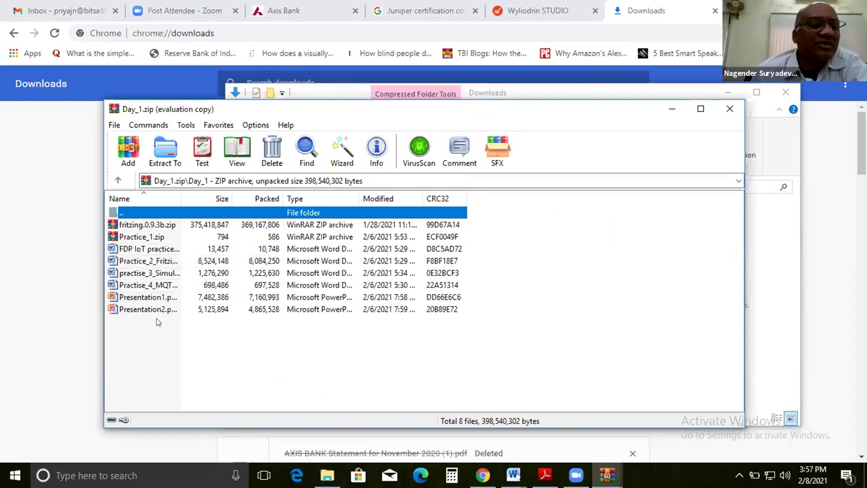
pyautogui.doubleClick(142, 237)
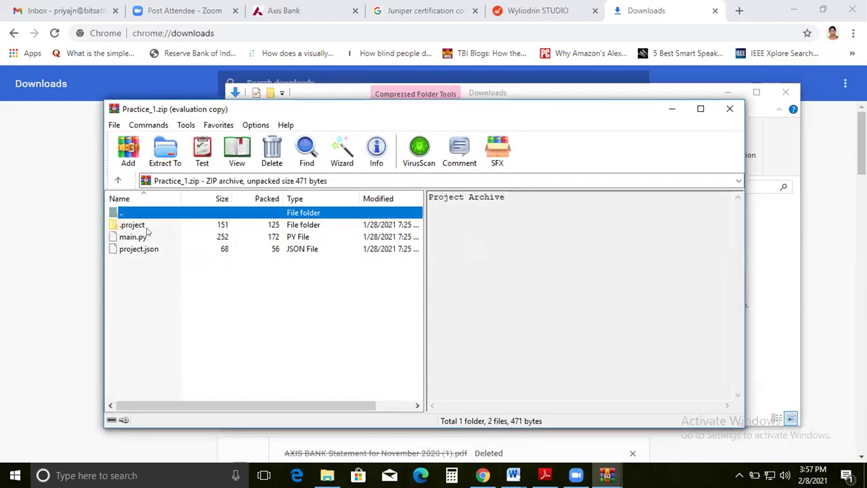
pyautogui.click(532, 198)
pyautogui.click(152, 238)
pyautogui.doubleClick(153, 239)
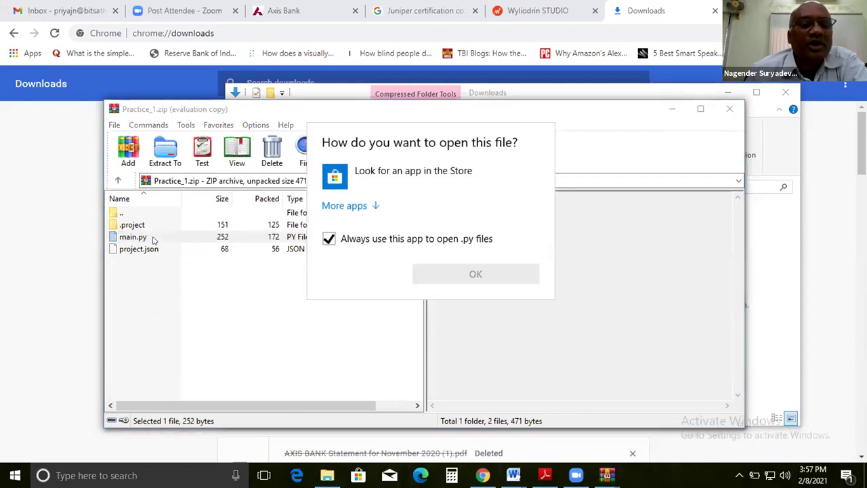
# - Open main.py in Notepad, select the DHT11 sensor script, and return to Wyliodrin STUDIO
pyautogui.click(374, 204)
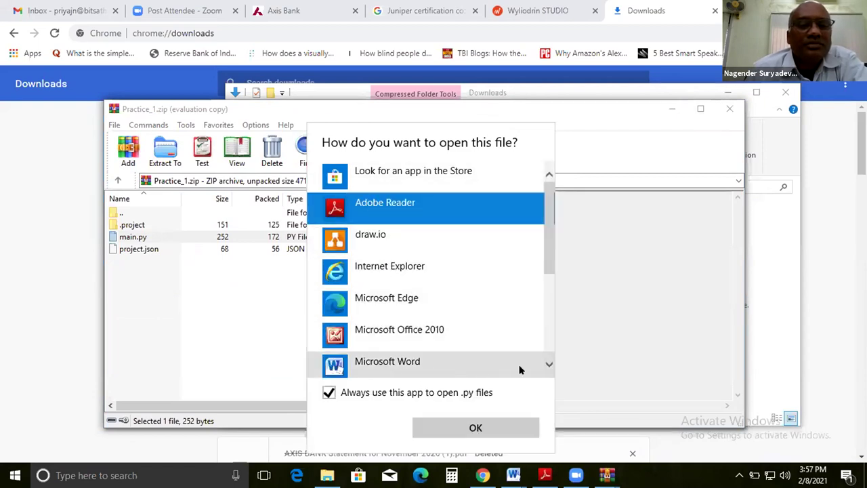
pyautogui.scroll(-1, 542, 269)
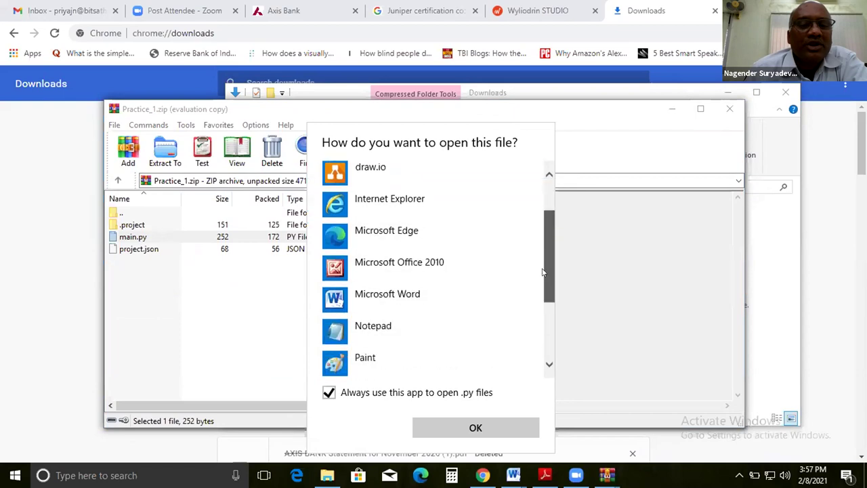
pyautogui.scroll(-1, 542, 270)
pyautogui.doubleClick(437, 282)
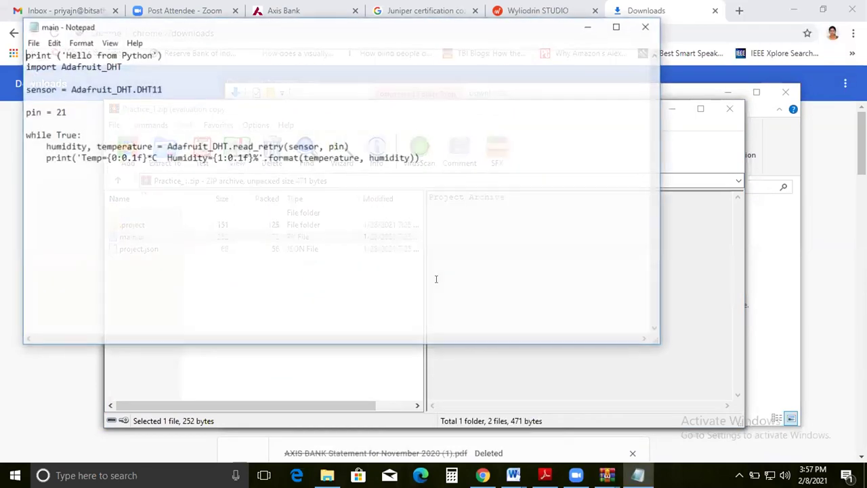
pyautogui.moveTo(420, 157); pyautogui.dragTo(20, 52)
pyautogui.hotkey('ctrl', 'c')
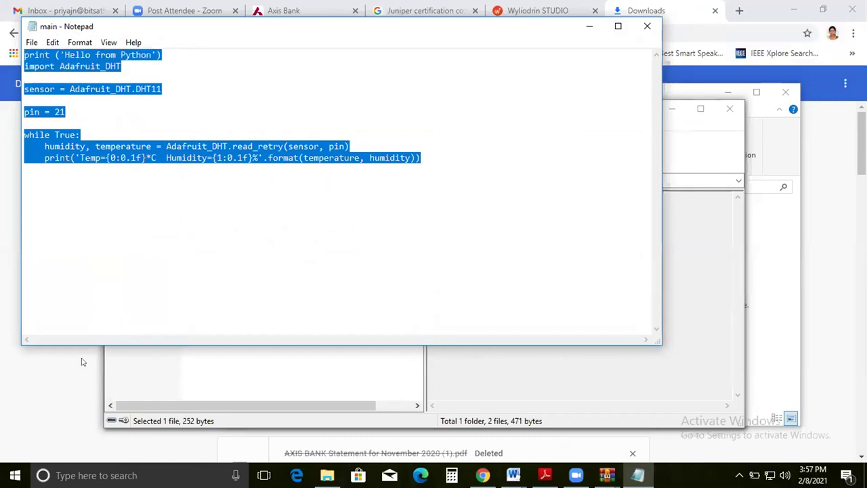
pyautogui.click(67, 376)
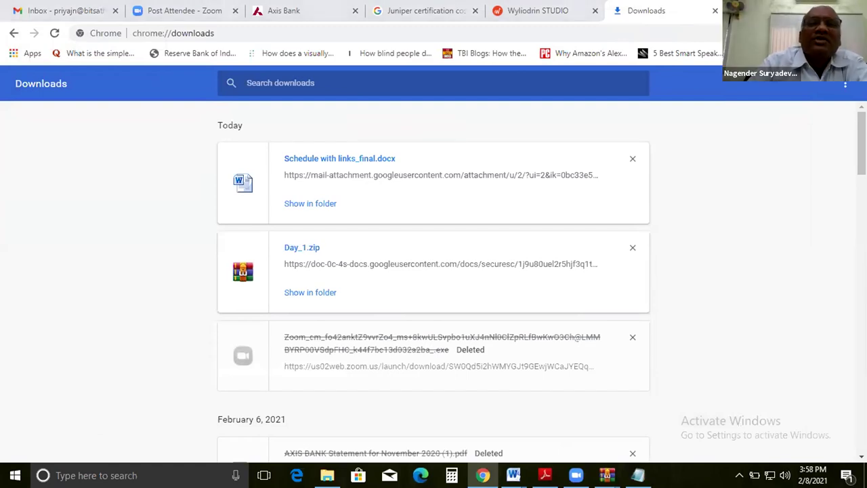
pyautogui.click(538, 10)
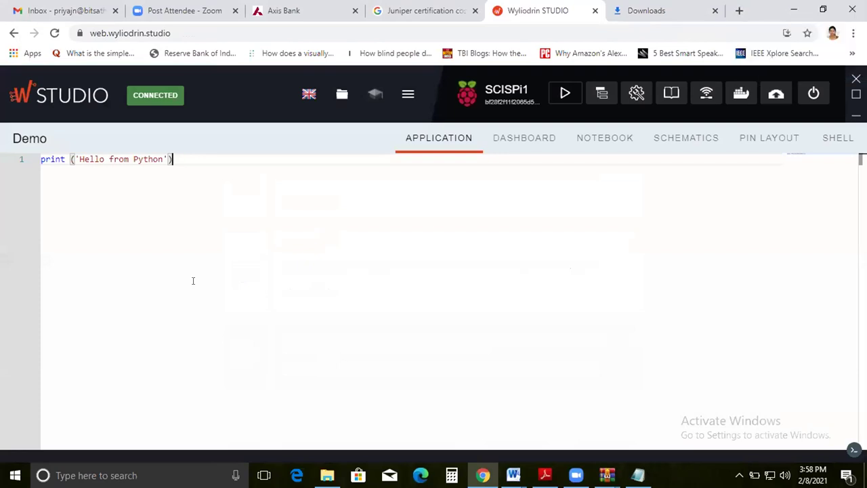
# - Replace the 'Hello from Python' line with the pasted DHT11 script and run it on the Raspberry Pi
pyautogui.press('BackSpace')
pyautogui.press('BackSpace')
pyautogui.press('BackSpace')
pyautogui.press('BackSpace')
pyautogui.press('BackSpace')
pyautogui.press('BackSpace')
pyautogui.press('BackSpace')
pyautogui.press('BackSpace')
pyautogui.press('BackSpace')
pyautogui.press('BackSpace')
pyautogui.press('BackSpace')
pyautogui.press('BackSpace')
pyautogui.press('BackSpace')
pyautogui.press('BackSpace')
pyautogui.press('BackSpace')
pyautogui.press('BackSpace')
pyautogui.press('BackSpace')
pyautogui.press('BackSpace')
pyautogui.press('BackSpace')
pyautogui.press('BackSpace')
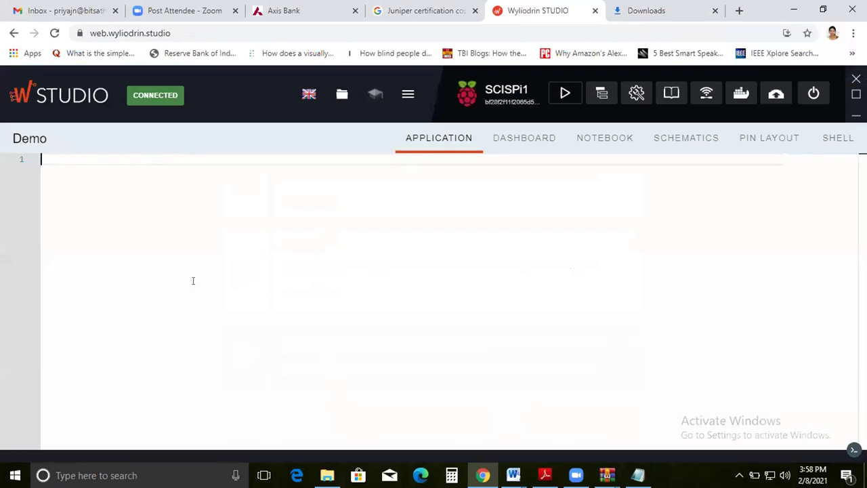
pyautogui.hotkey('ctrl', 'v')
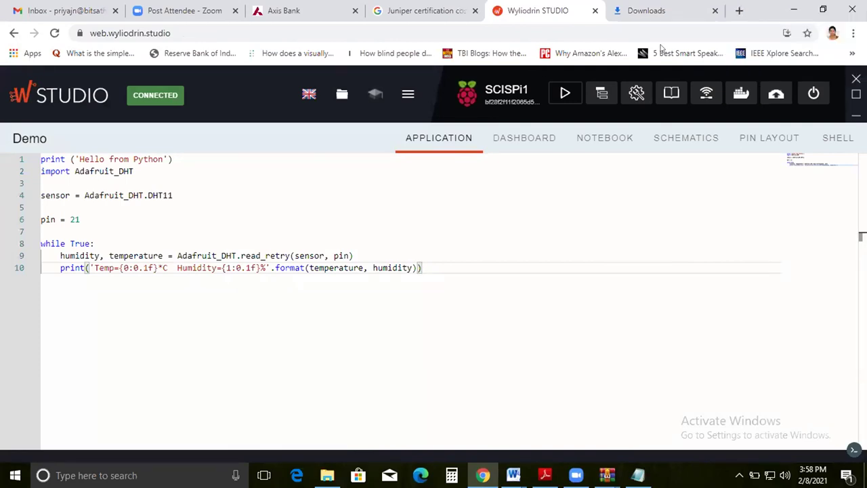
pyautogui.click(564, 94)
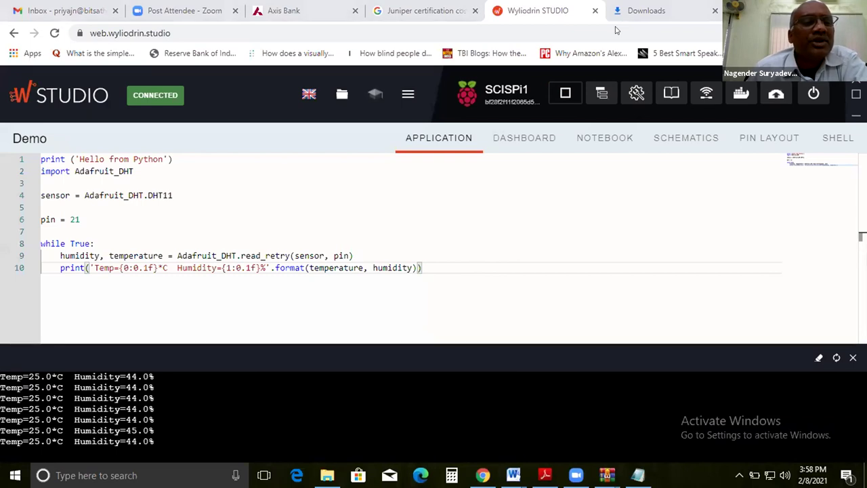
# - Let the DHT11 script stream Temp=25.0°C and Humidity=44.0% until the board connection drops
pyautogui.click(567, 176)
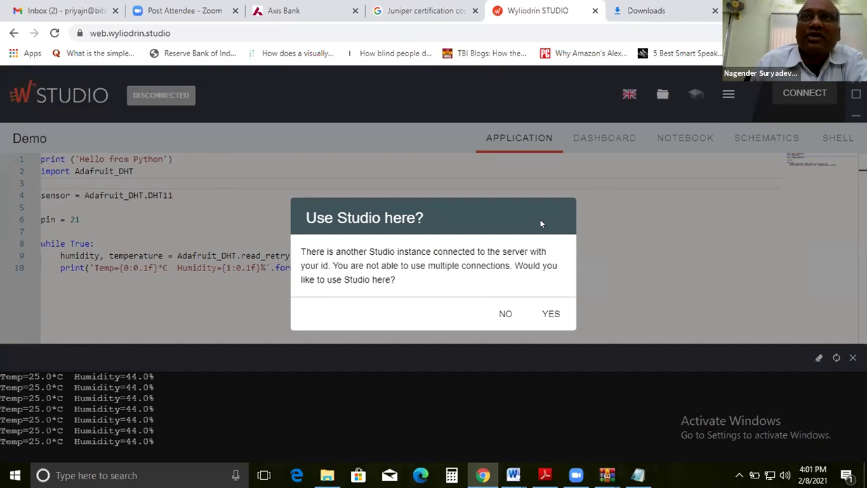
# - Answer YES, then NO when it reappears, to the 'Use Studio here?' prompt
pyautogui.click(551, 313)
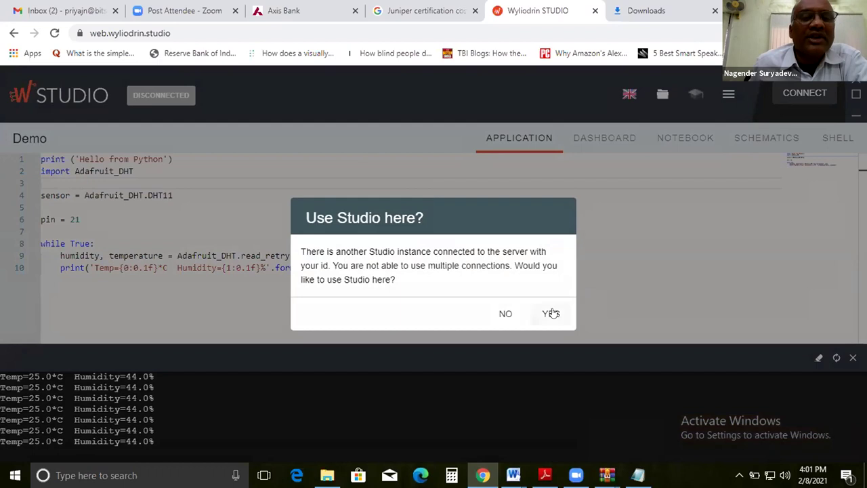
pyautogui.click(504, 313)
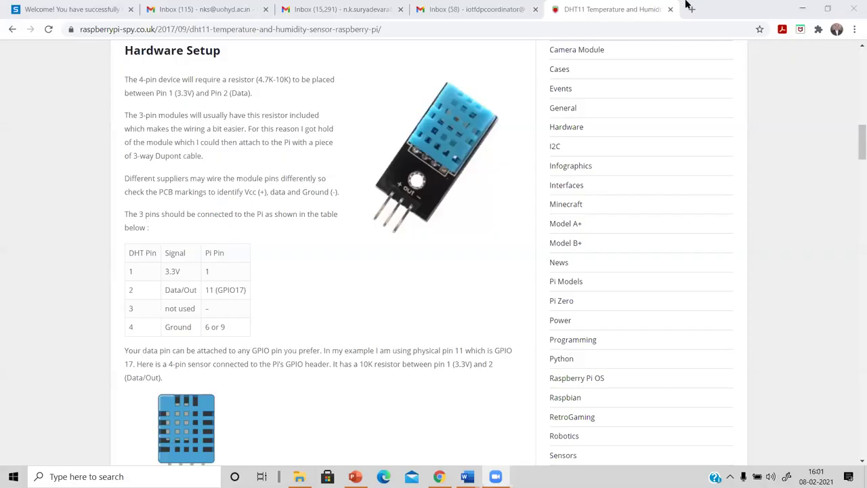
# - Close the DHT11 article and start a fresh, maximized Chrome window from the desktop icon
pyautogui.click(670, 9)
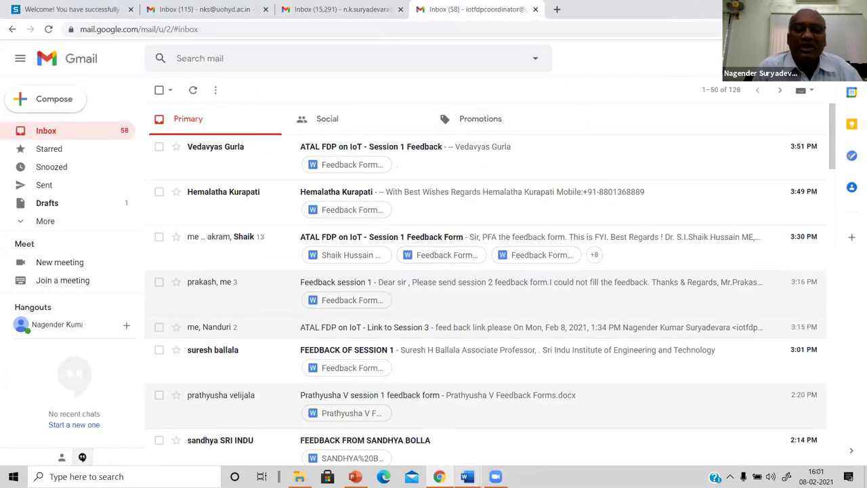
pyautogui.moveTo(467, 476)
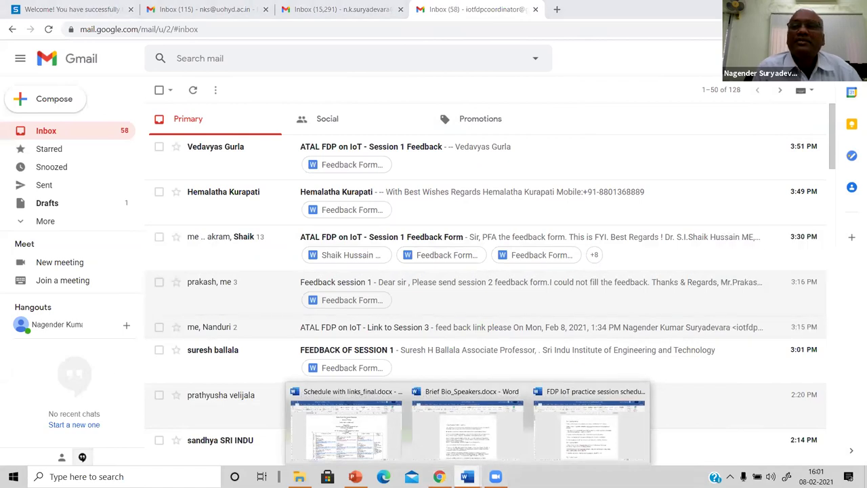
pyautogui.press('super+d')
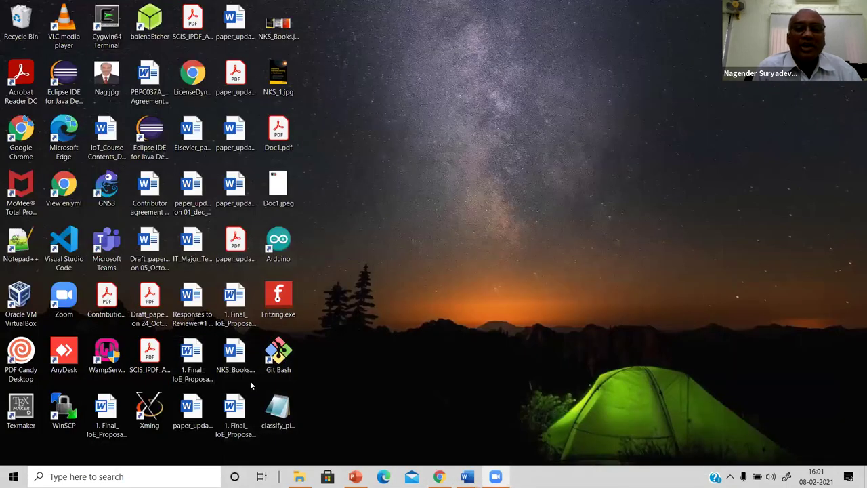
pyautogui.click(438, 477)
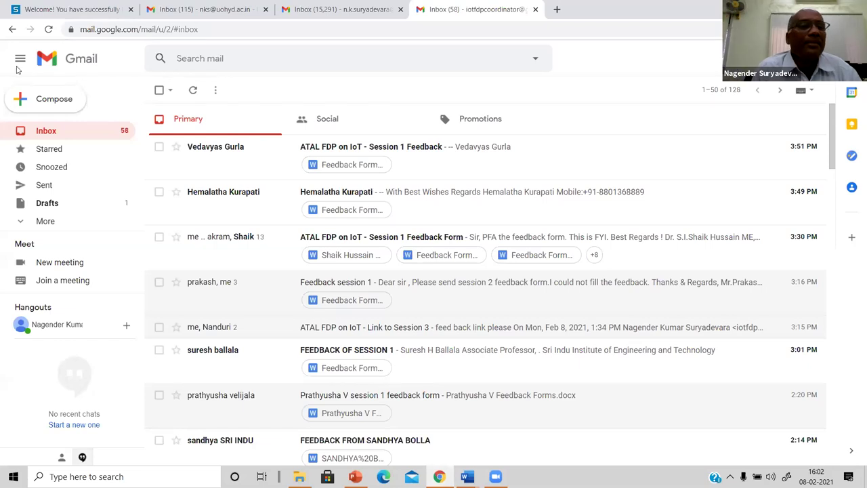
pyautogui.press('super+d')
pyautogui.doubleClick(26, 141)
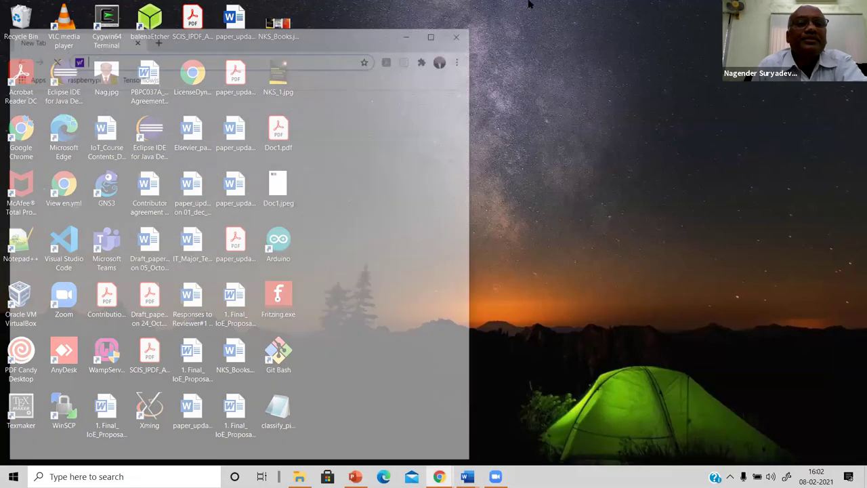
pyautogui.click(437, 31)
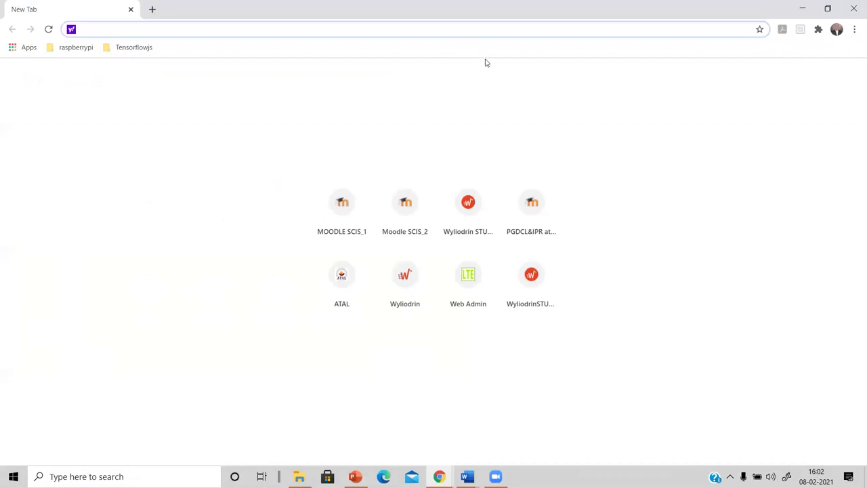
# - Open Wyliodrin STUDIO, decline the beta site, use Studio in this window, and list connectable devices
pyautogui.click(464, 209)
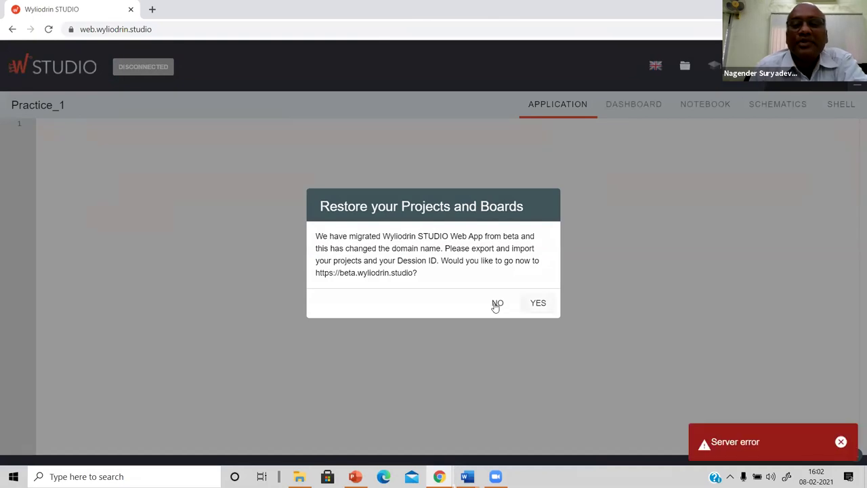
pyautogui.click(496, 303)
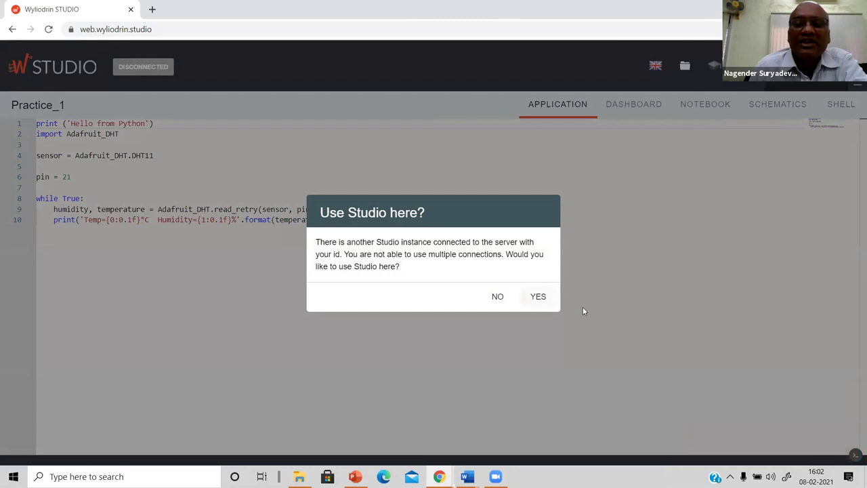
pyautogui.click(538, 296)
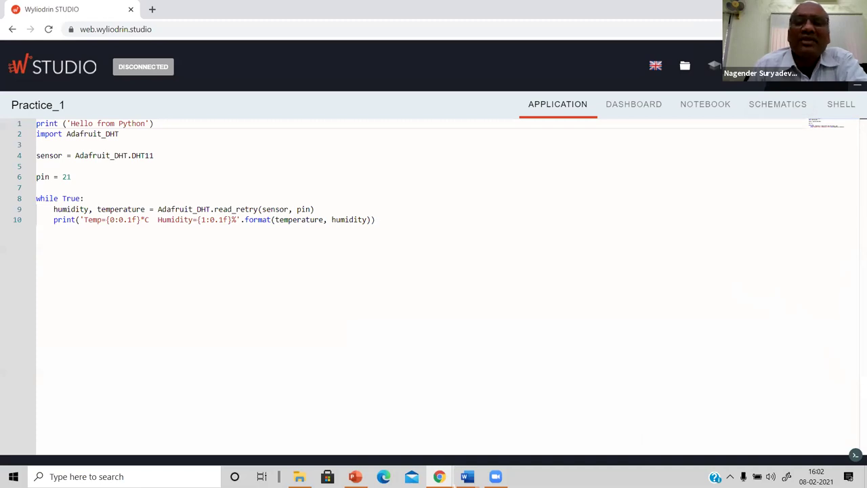
pyautogui.click(799, 65)
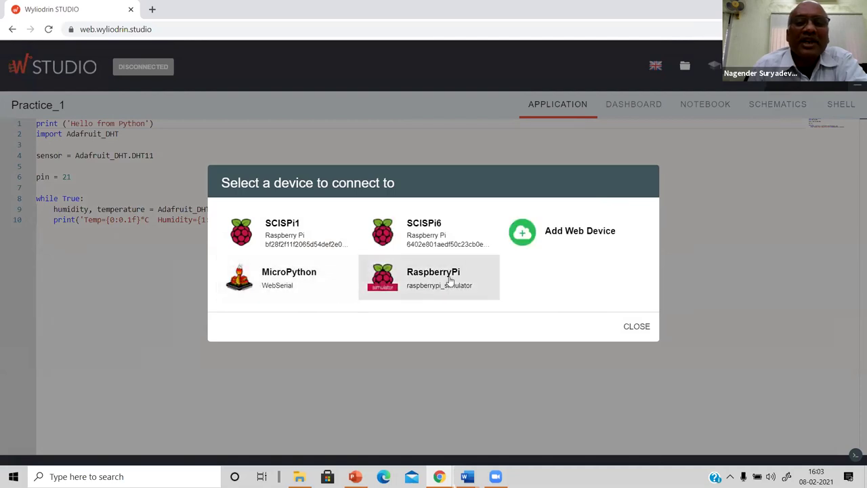
pyautogui.click(439, 285)
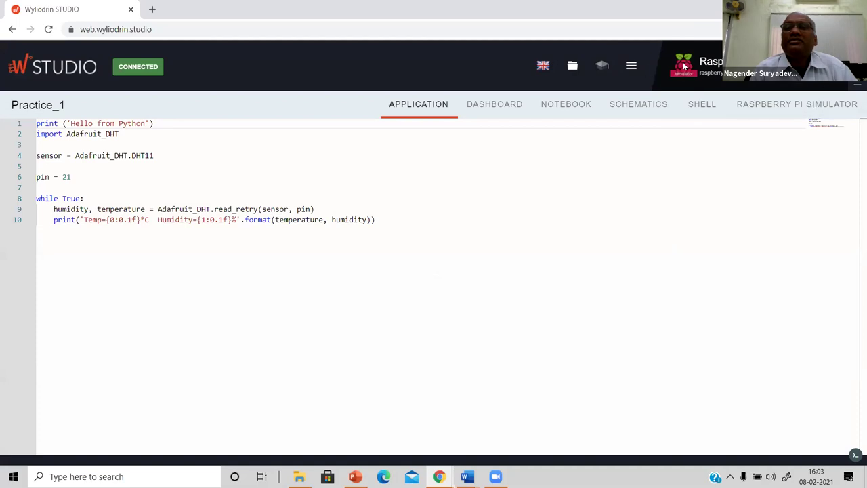
pyautogui.click(629, 68)
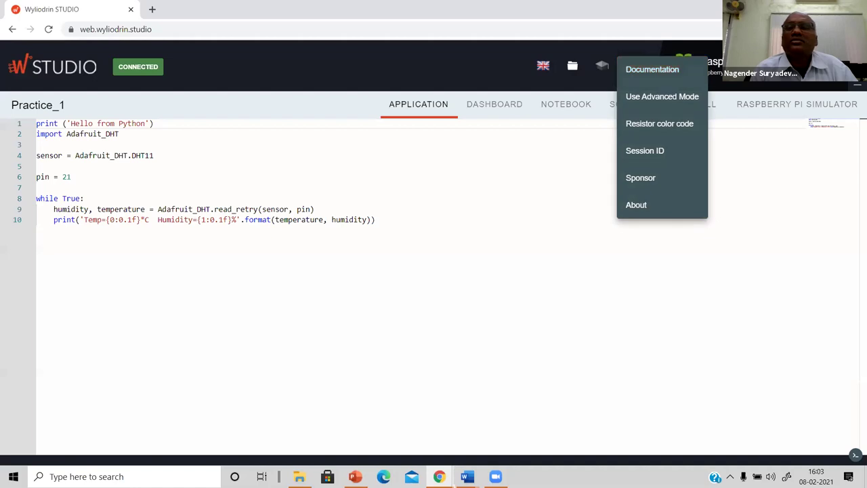
pyautogui.click(619, 46)
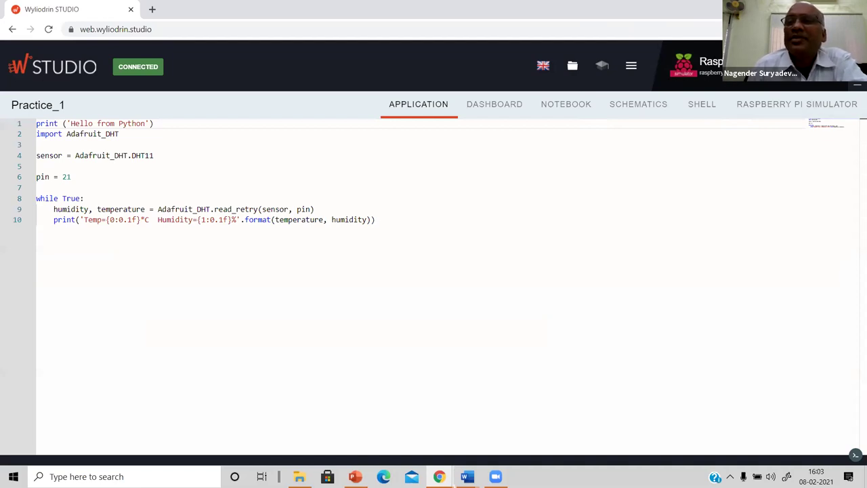
# - Hide the browser and bring the D:\FDP_ATAL\Day_1\Day_1 File Explorer window to the front
pyautogui.press('super+d')
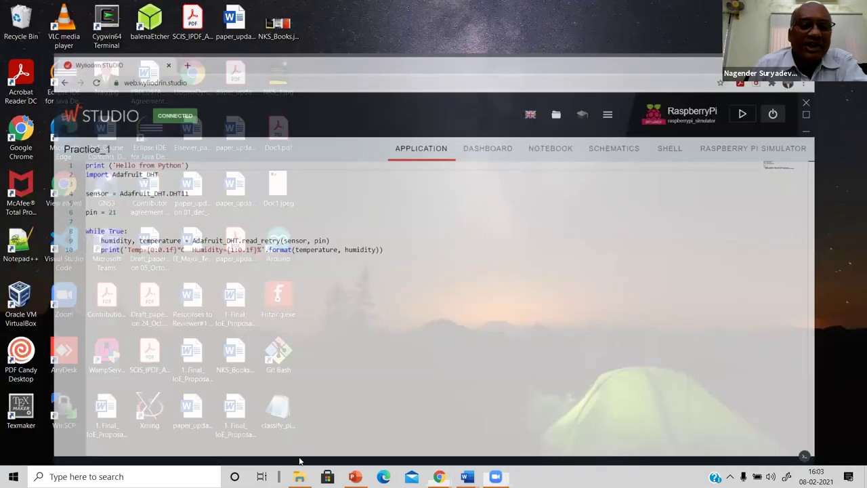
pyautogui.click(299, 476)
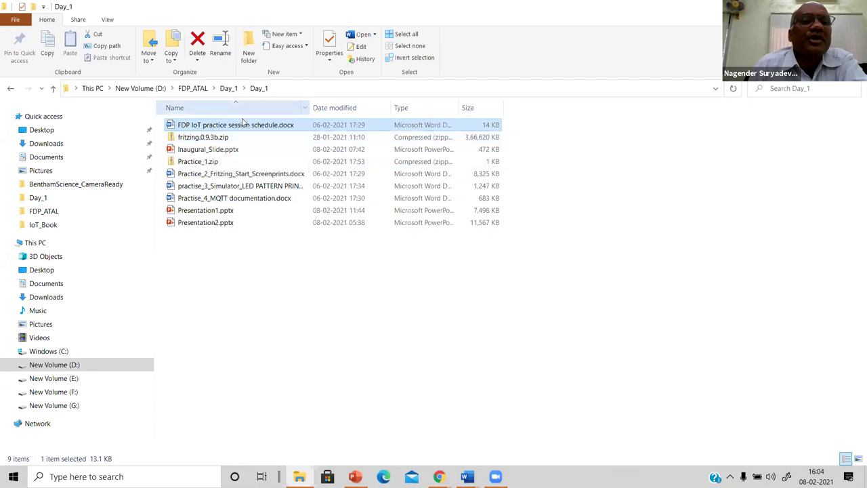
# - Open fritzing.0.9.3b.zip to show its fritzing.0.9.3b.32.pc and fritzing.0.9.3b.64.pc folders
pyautogui.click(219, 137)
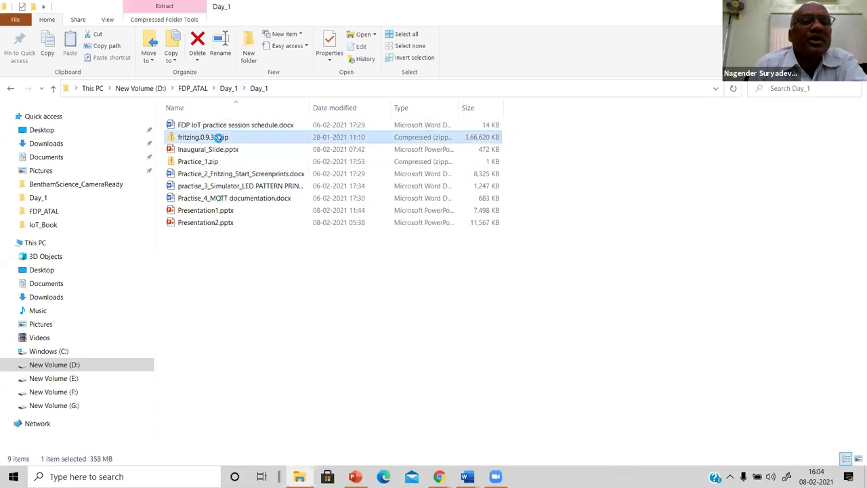
pyautogui.doubleClick(219, 137)
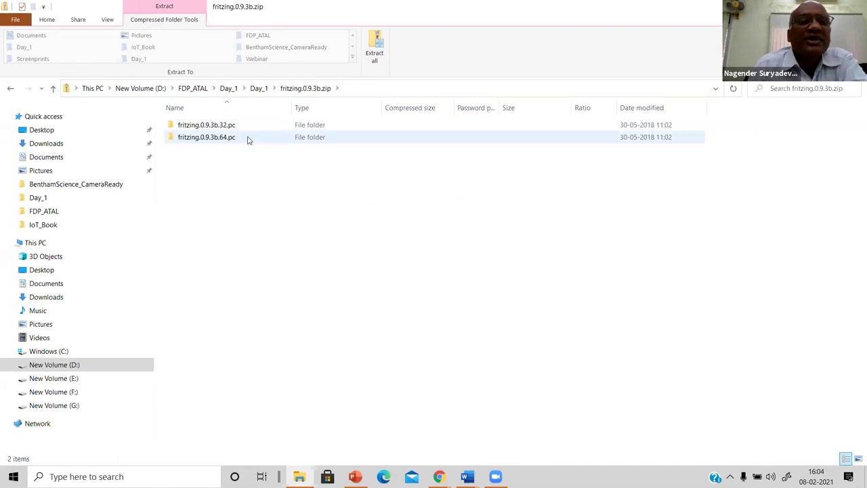
# - Open fritzing.0.9.3b.64.pc inside the zip and try running Fritzing.exe from there
pyautogui.doubleClick(244, 137)
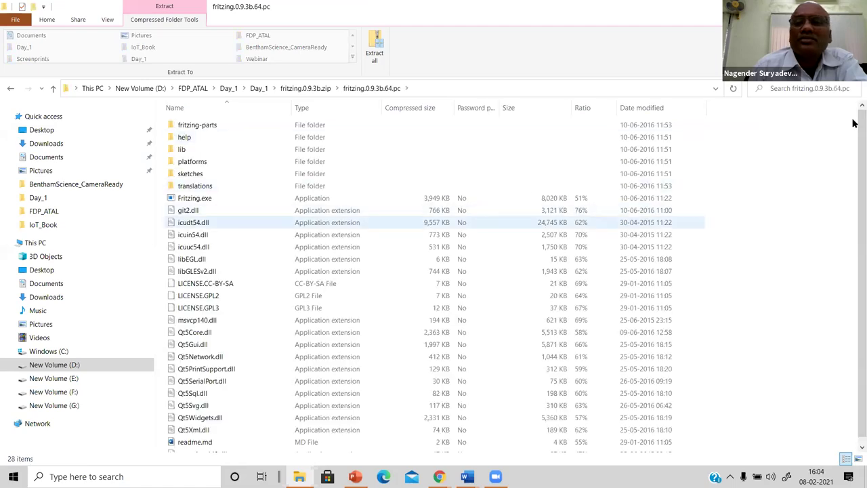
pyautogui.moveTo(854, 194); pyautogui.dragTo(853, 162)
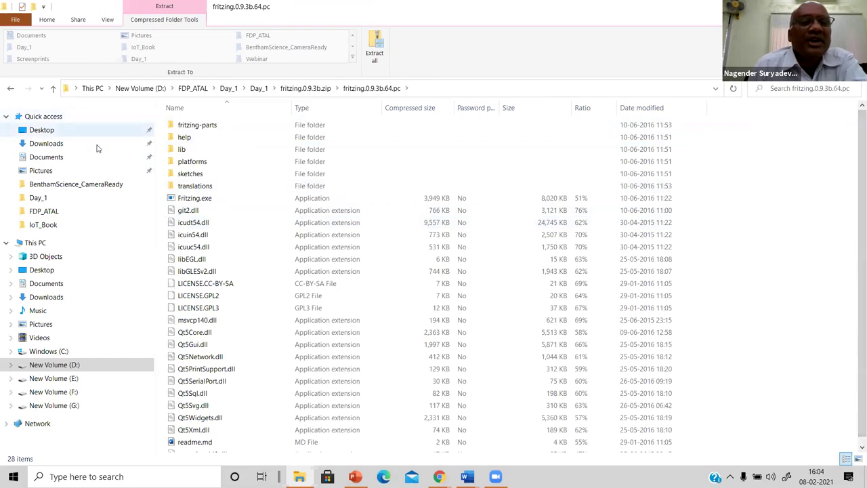
pyautogui.click(215, 199)
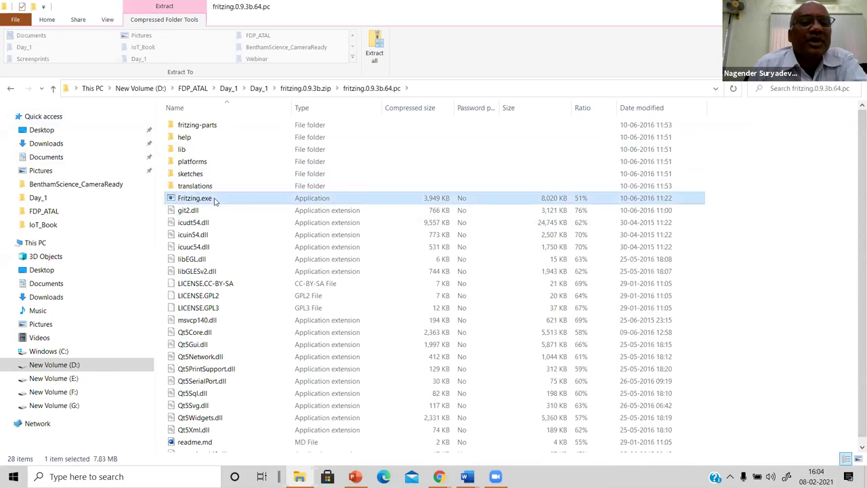
pyautogui.doubleClick(214, 200)
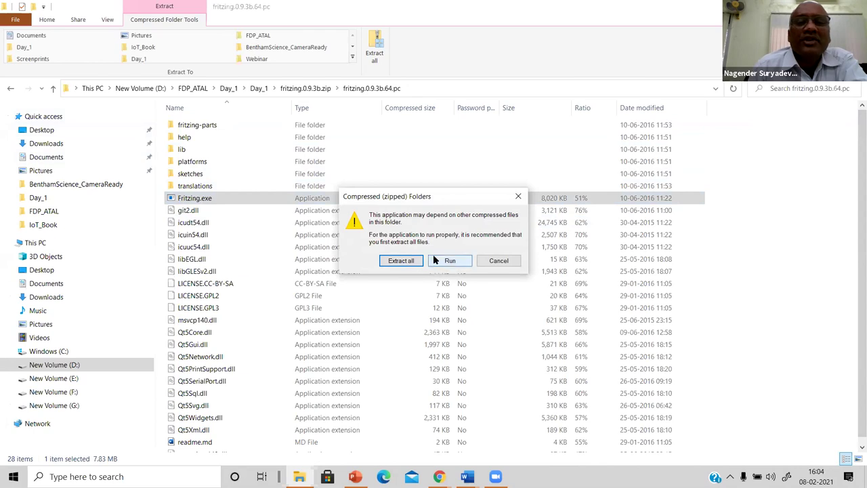
# - Choose Extract all and extract to the default D:\FDP_ATAL\Day_1\Day_1\fritzing.0.9.3b folder
pyautogui.click(403, 261)
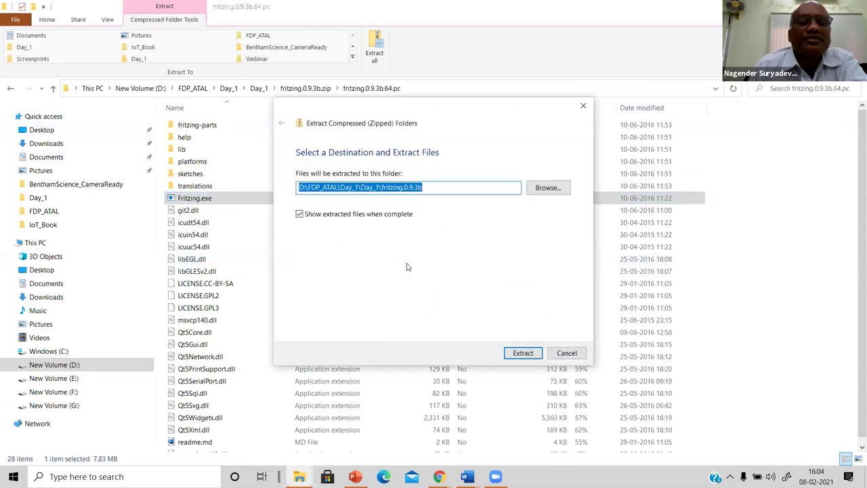
pyautogui.click(523, 354)
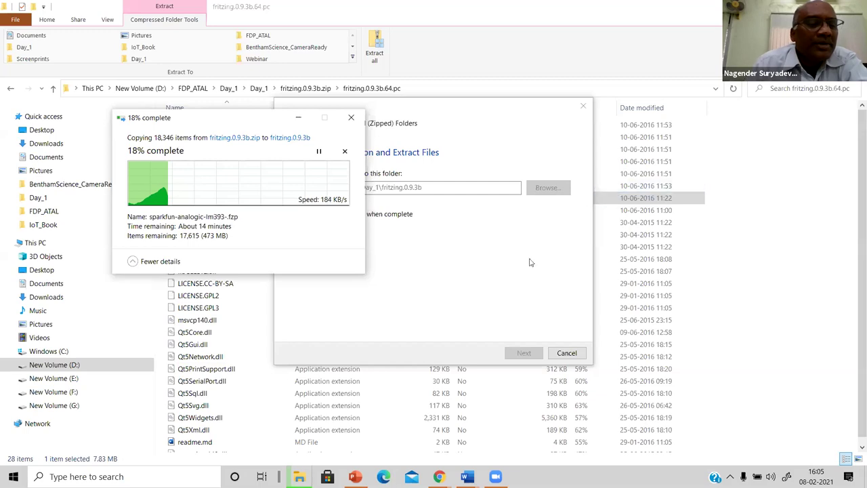
# - Run Fritzing.exe from G:\fritzing.0.9.4.64.pc_and_dll\fritzing.0.9.4.64.pc to launch Fritzing 0.9.4
pyautogui.click(56, 393)
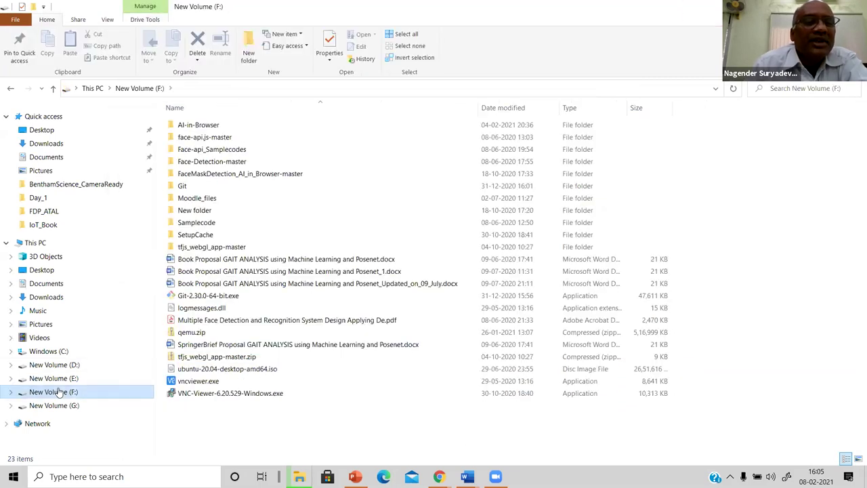
pyautogui.click(73, 405)
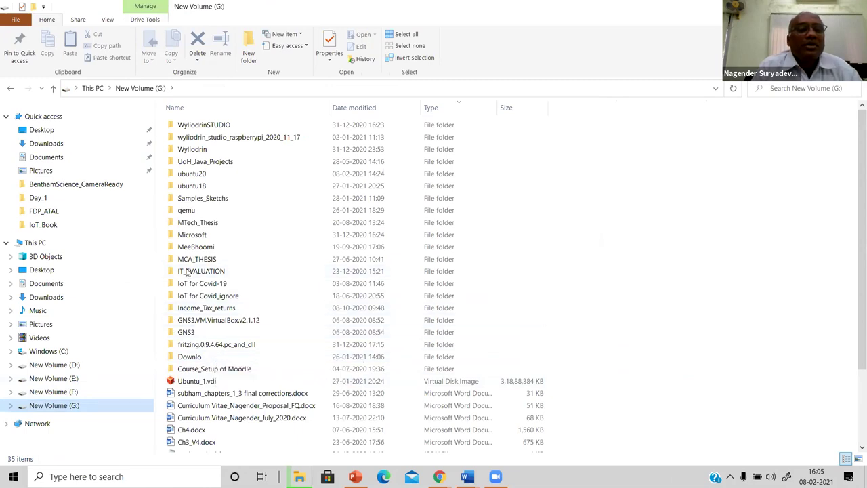
pyautogui.click(227, 345)
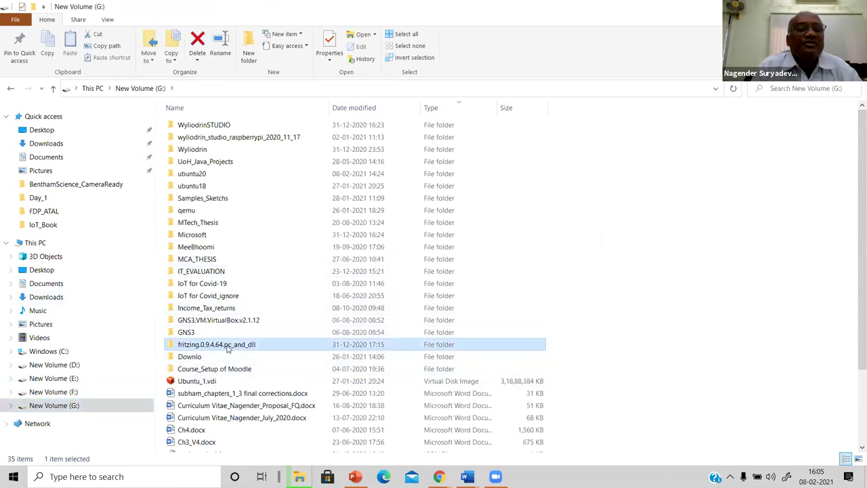
pyautogui.doubleClick(227, 345)
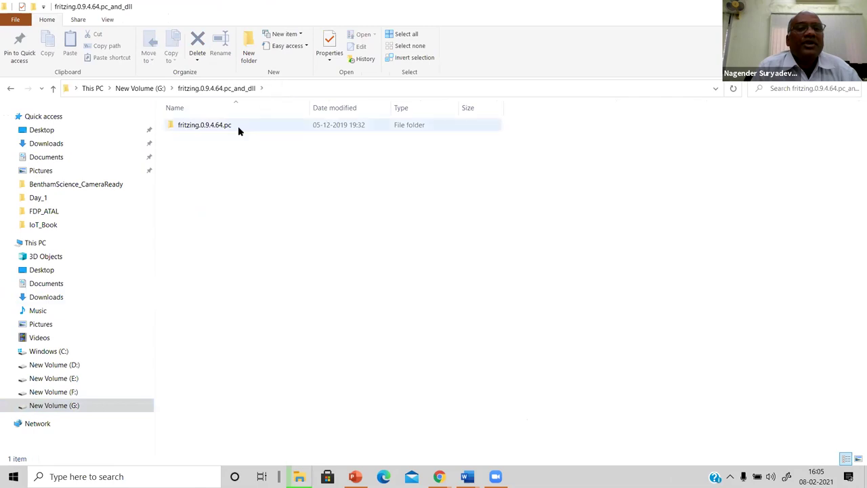
pyautogui.click(237, 127)
pyautogui.doubleClick(238, 126)
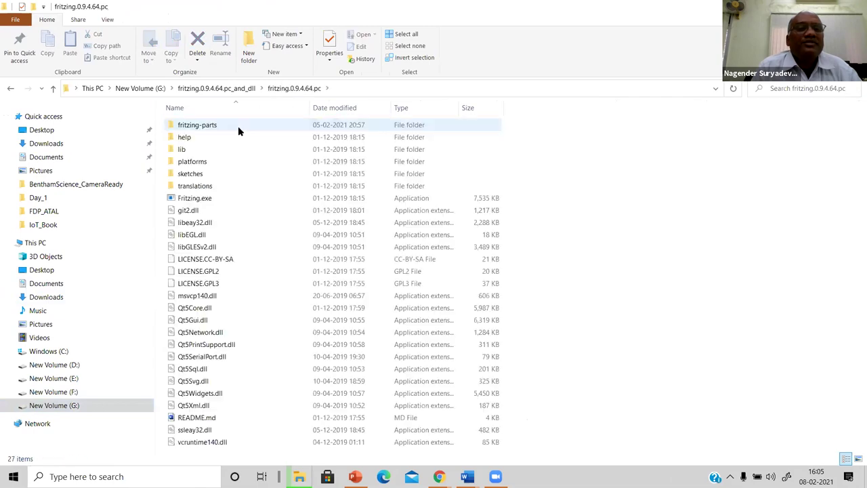
pyautogui.click(220, 200)
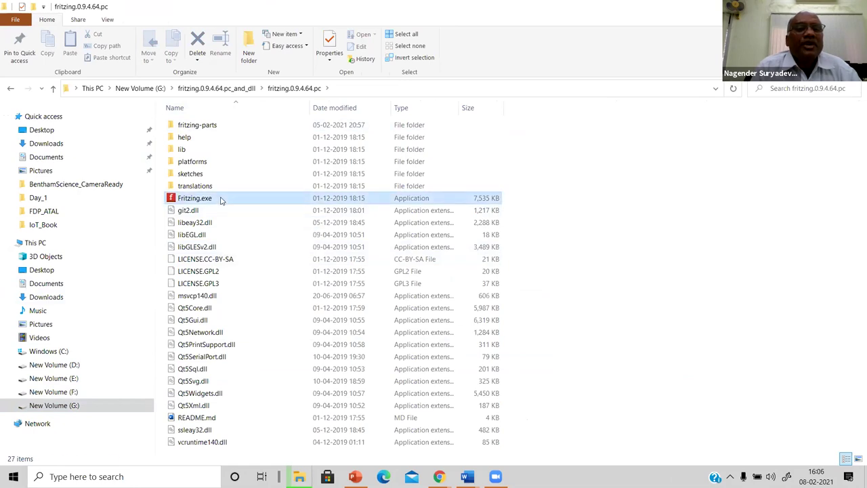
pyautogui.doubleClick(220, 199)
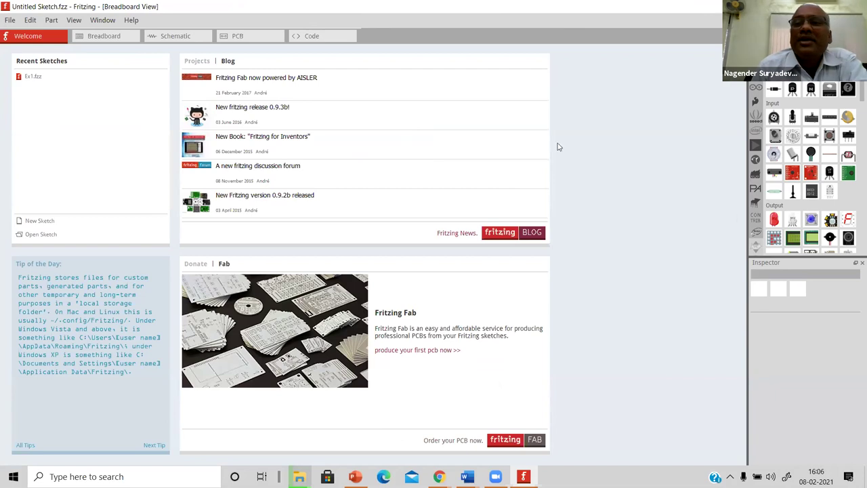
# - Widen the parts bin and scroll through the Core Parts list
pyautogui.moveTo(746, 323); pyautogui.dragTo(611, 291)
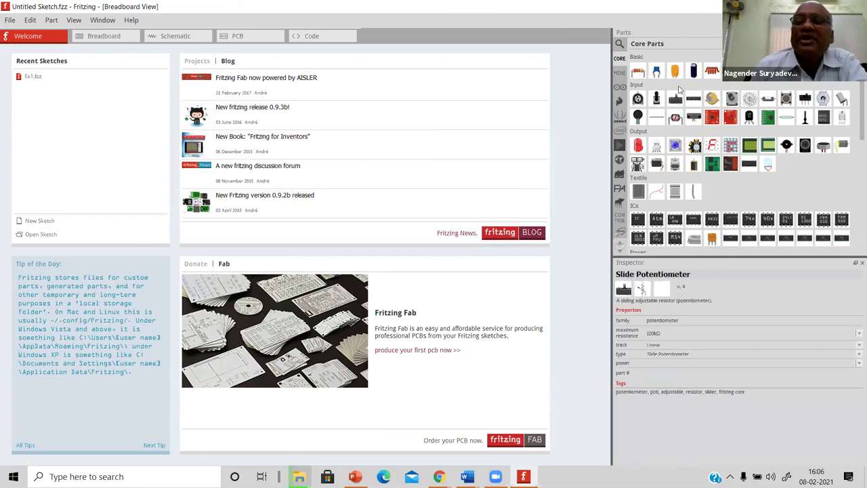
pyautogui.moveTo(656, 70)
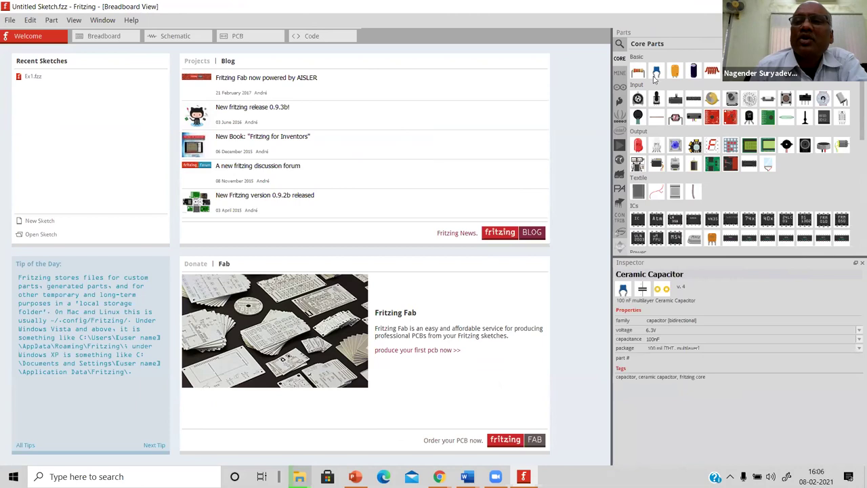
pyautogui.moveTo(663, 163)
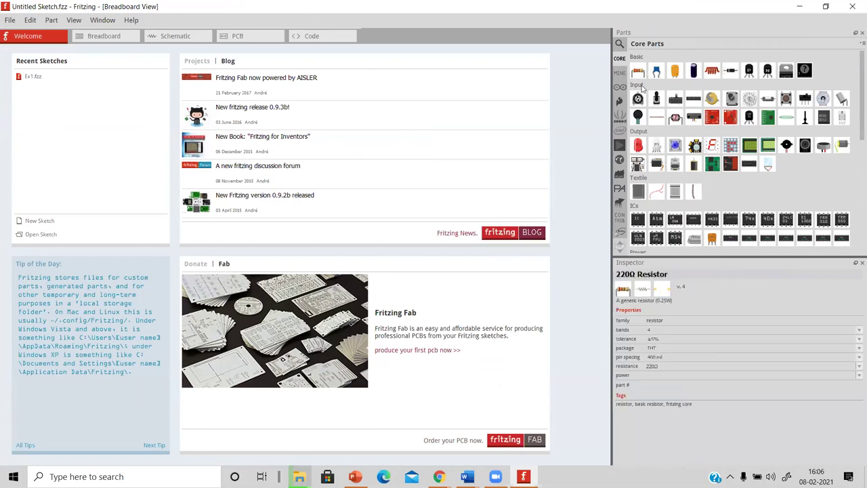
pyautogui.moveTo(644, 150)
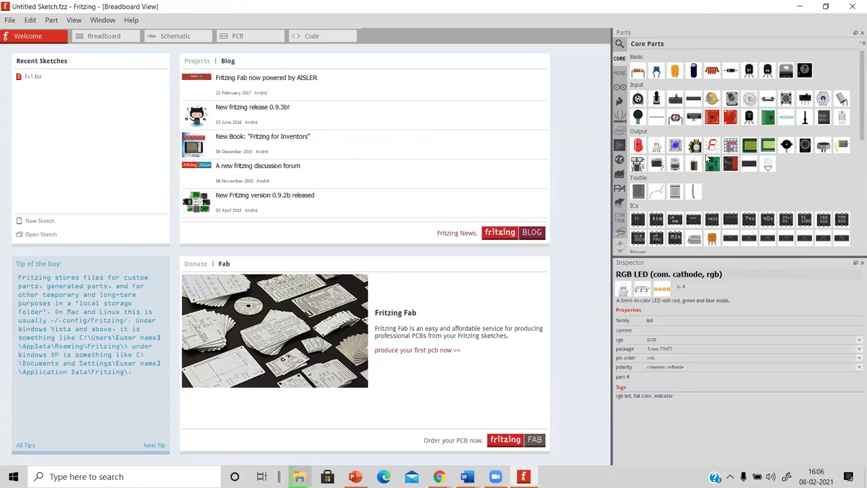
pyautogui.scroll(-5, 854, 139)
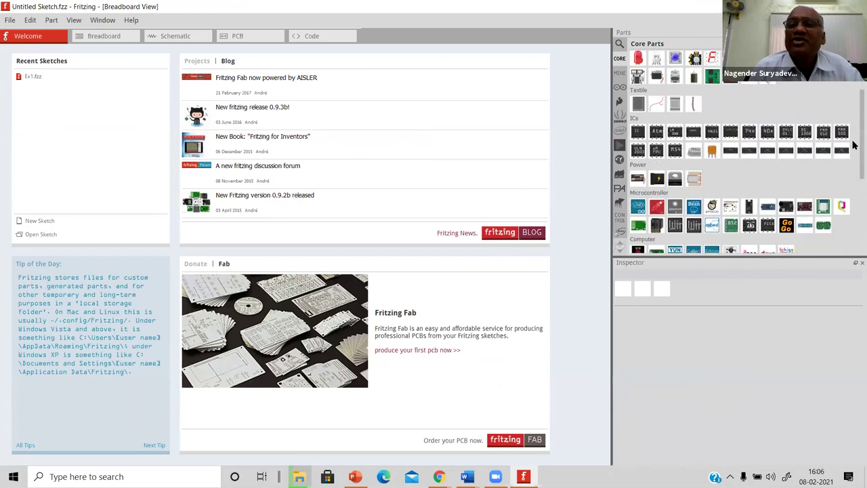
pyautogui.scroll(1, 853, 175)
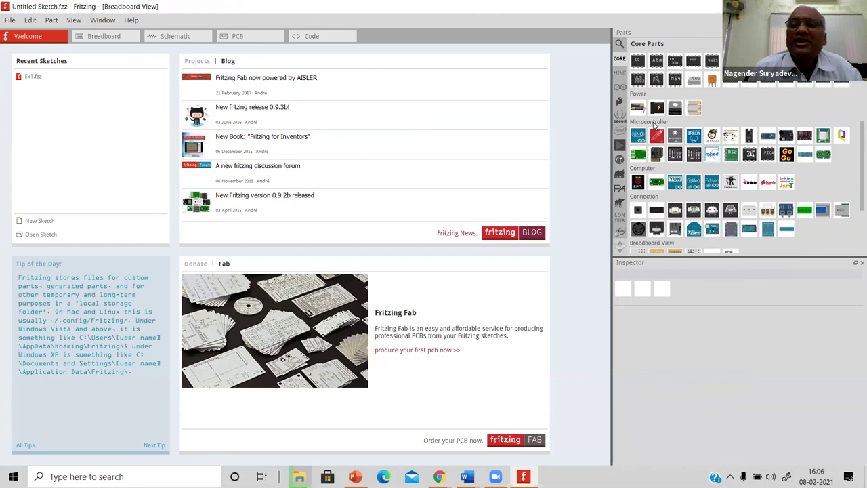
# - View the Arduino Uno (Rev3) and Raspberry Pi 3 parts in the Inspector
pyautogui.click(640, 136)
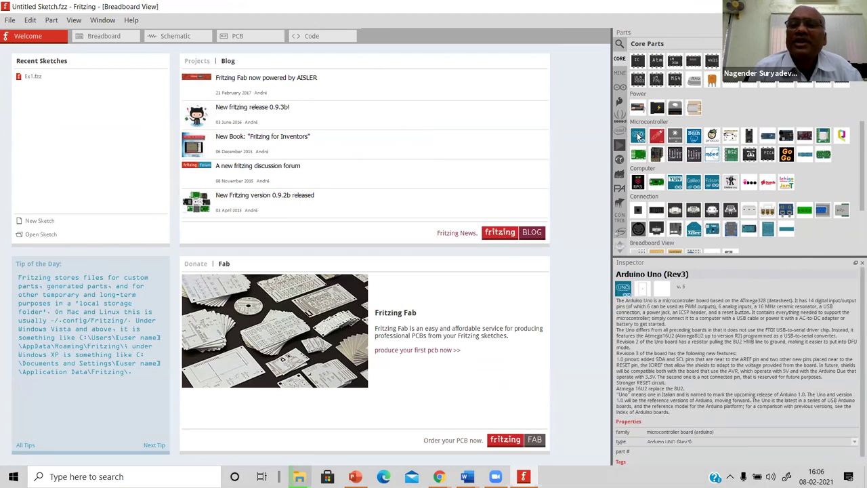
pyautogui.moveTo(651, 137)
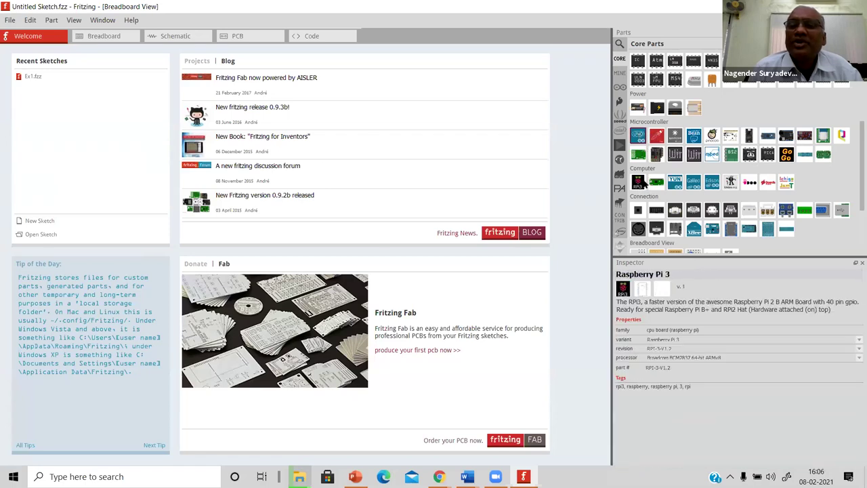
pyautogui.click(642, 181)
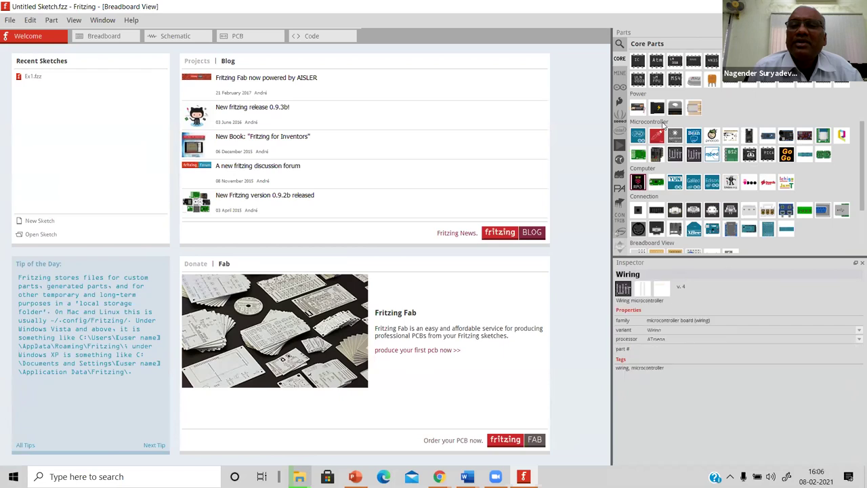
pyautogui.click(636, 139)
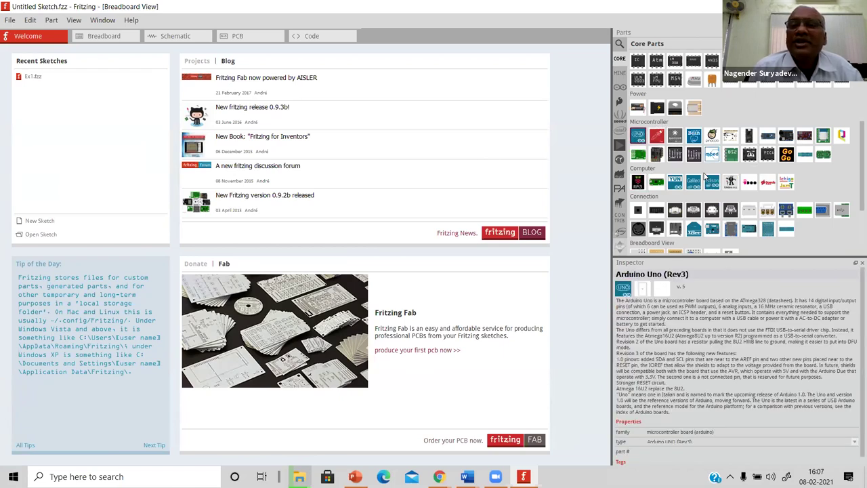
pyautogui.moveTo(718, 82)
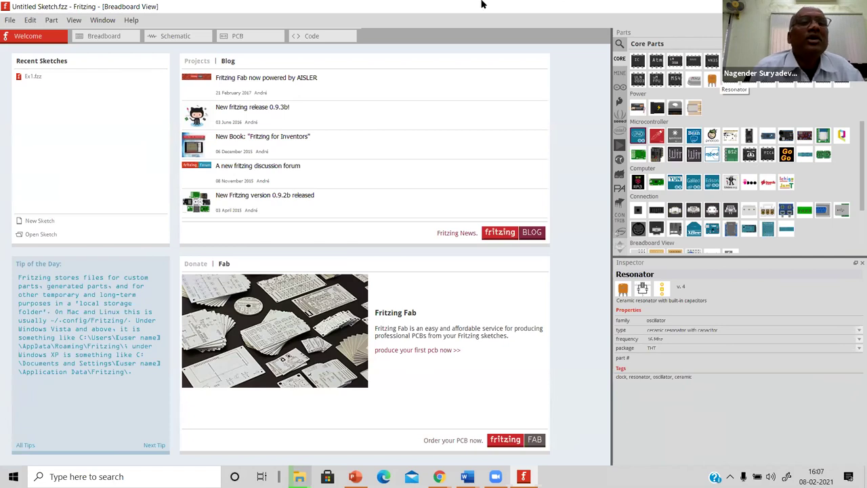
# - Create Untitled Sketch 2 and select its full+ breadboard to see its properties
pyautogui.click(8, 22)
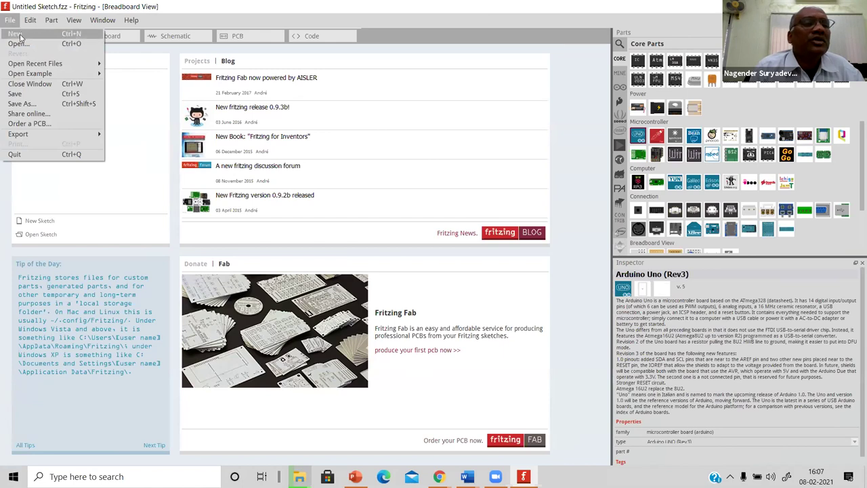
pyautogui.click(16, 34)
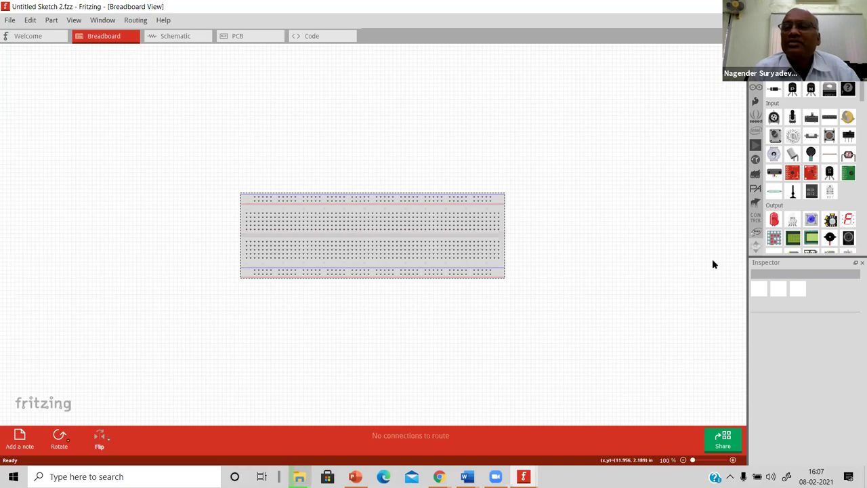
pyautogui.click(392, 216)
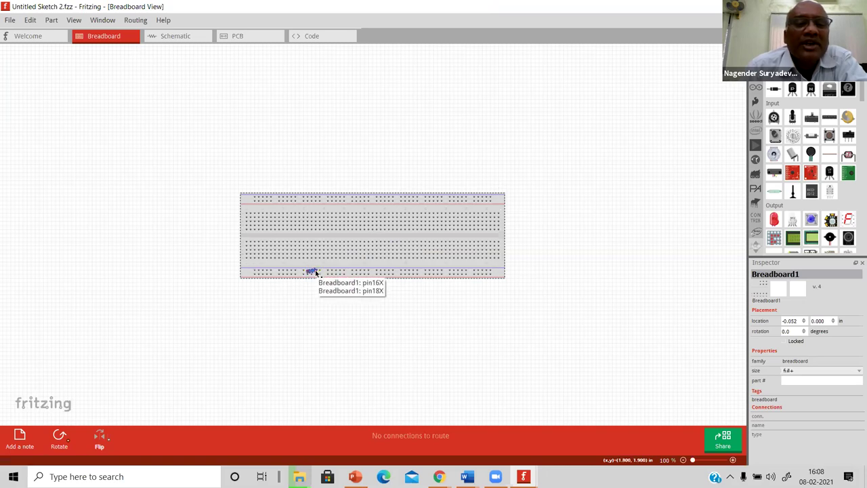
# - Draw a blue wire between two bottom-rail breadboard pins, then select the breadboard
pyautogui.moveTo(315, 272); pyautogui.dragTo(311, 271)
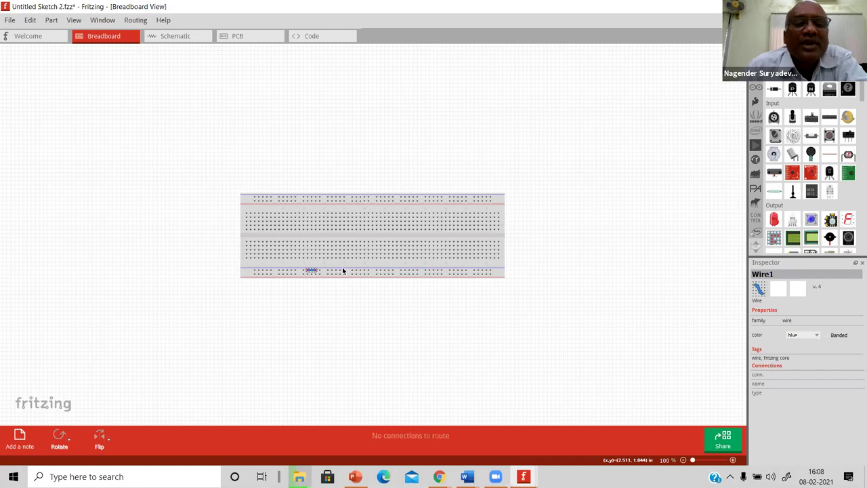
pyautogui.click(343, 272)
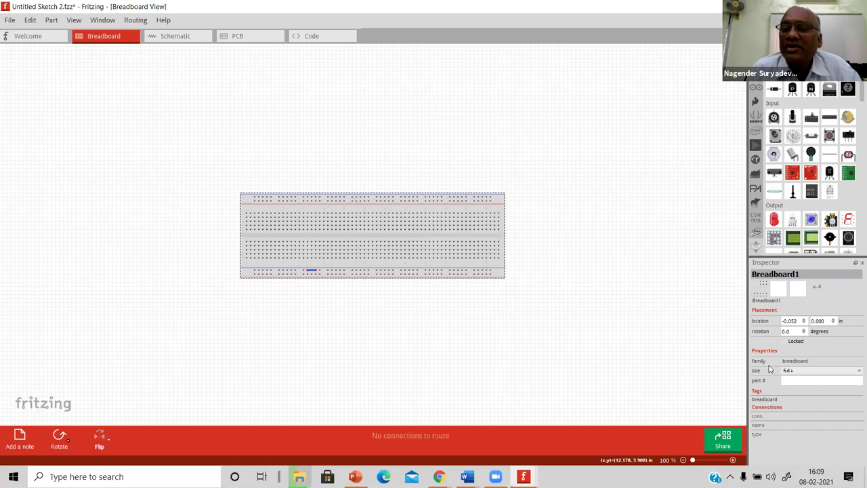
# - Widen the parts bin and Inspector, and switch the breadboard to half+ size
pyautogui.moveTo(746, 351); pyautogui.dragTo(677, 346)
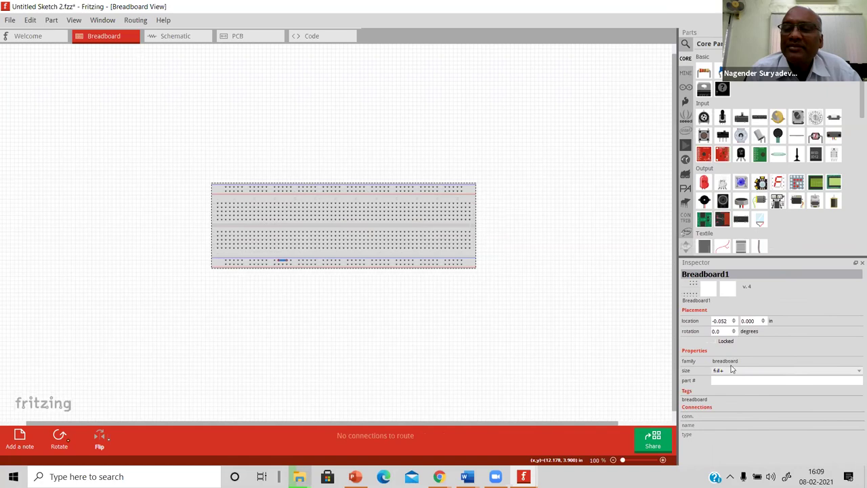
pyautogui.click(854, 372)
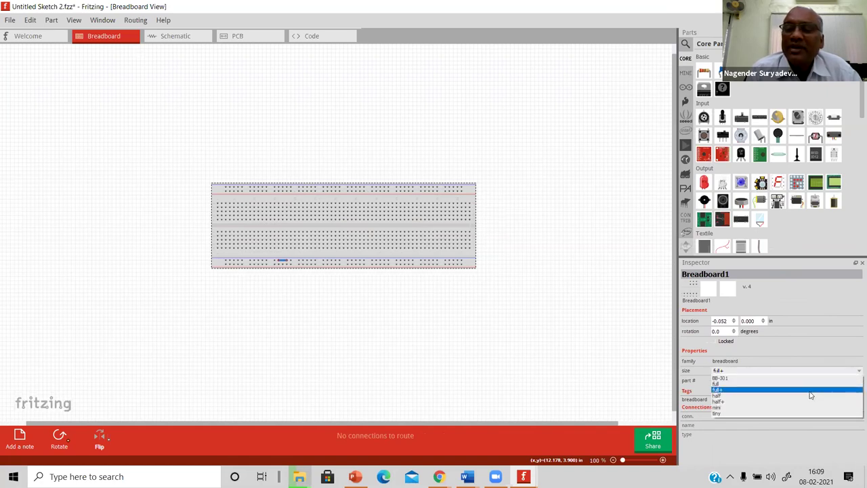
pyautogui.click(808, 400)
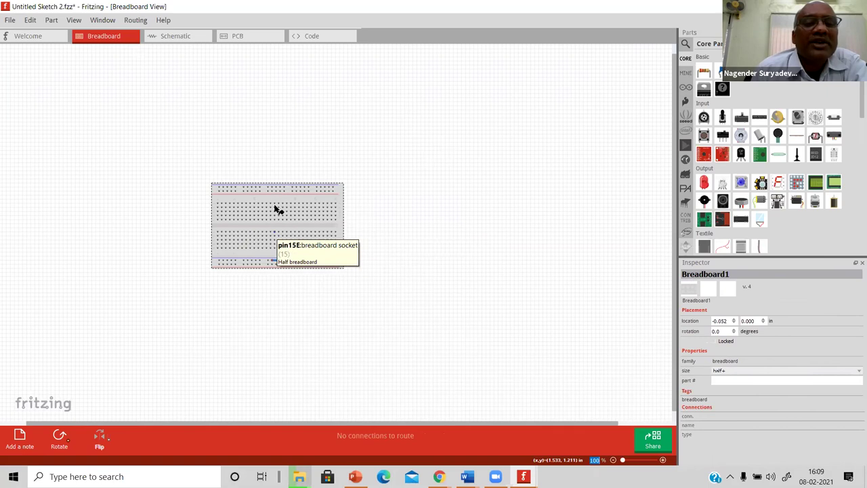
# - Undo the size swap and stray wire, then set the breadboard to half+ again
pyautogui.click(31, 20)
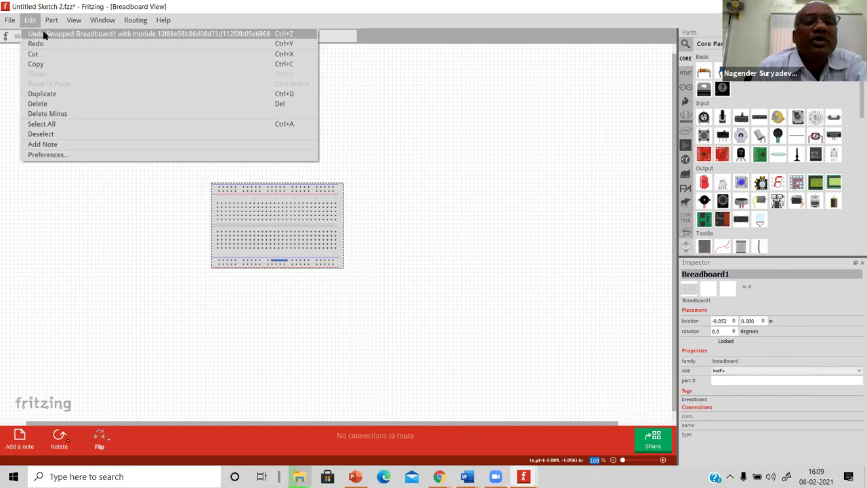
pyautogui.click(43, 33)
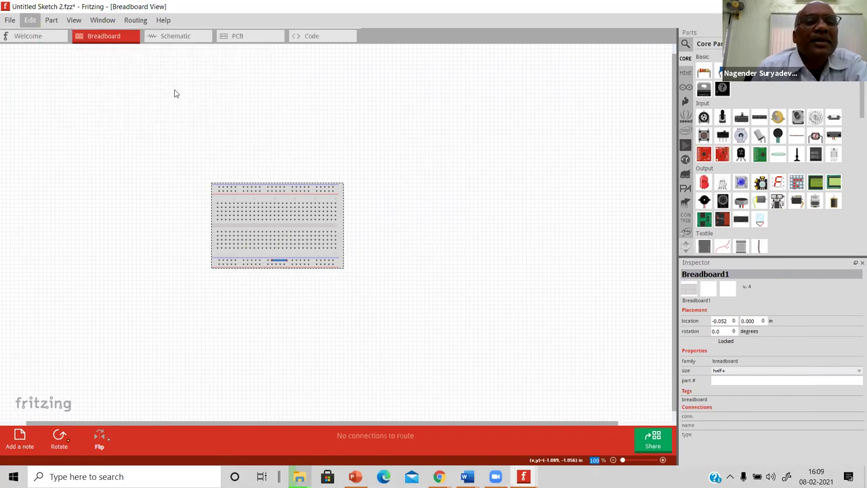
pyautogui.click(29, 20)
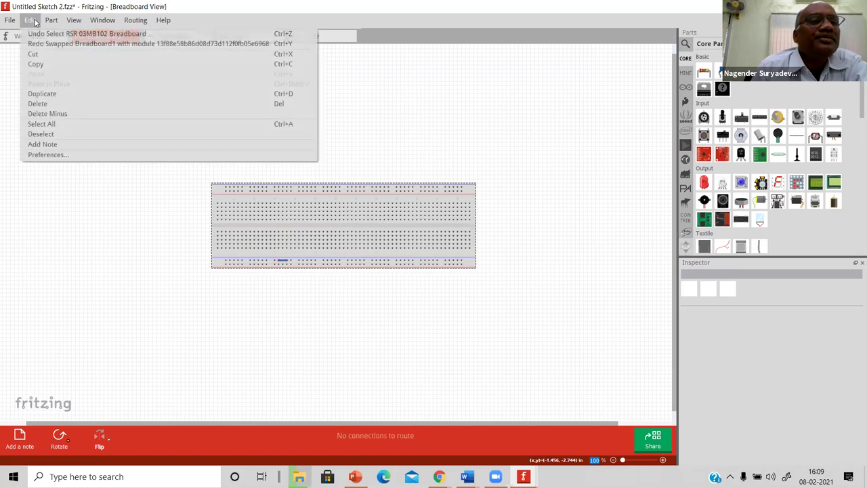
pyautogui.click(36, 32)
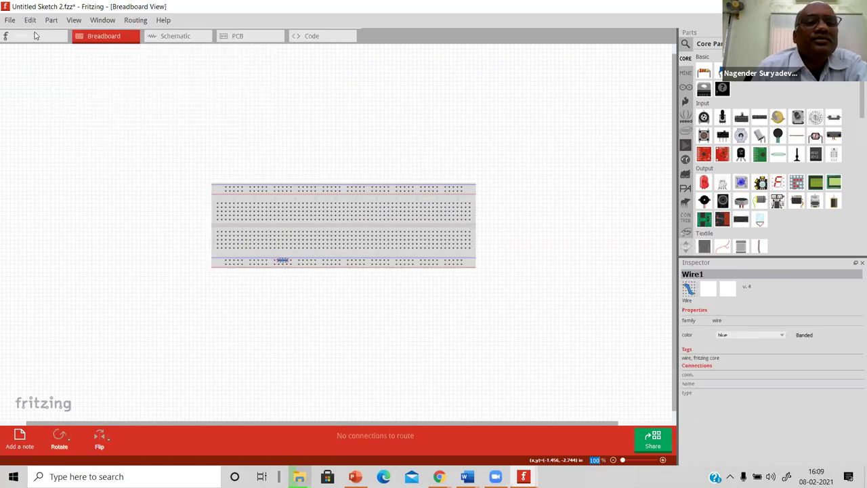
pyautogui.click(31, 20)
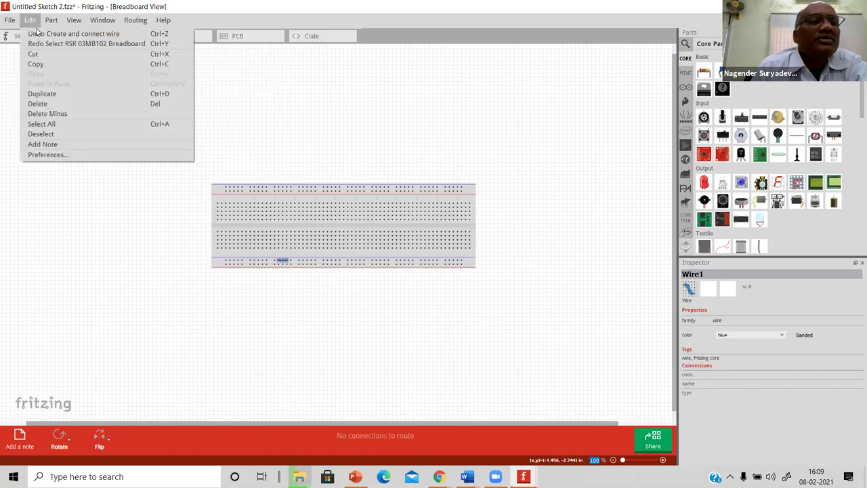
pyautogui.click(40, 33)
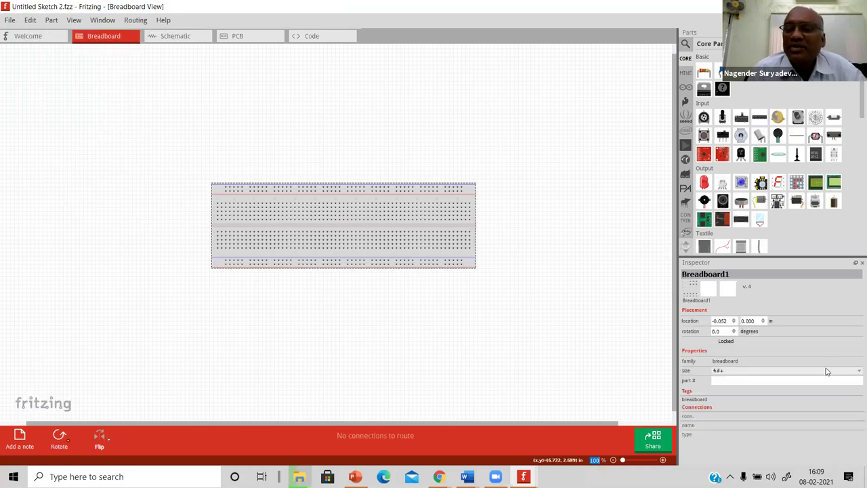
pyautogui.click(853, 374)
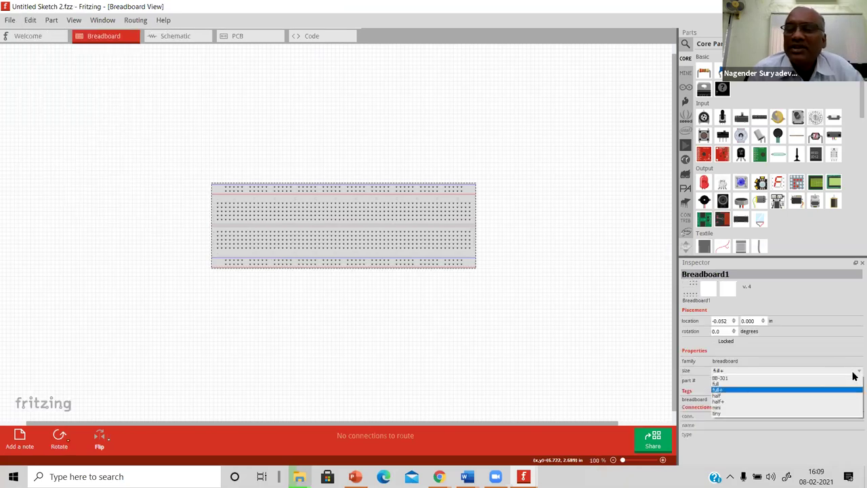
pyautogui.click(783, 402)
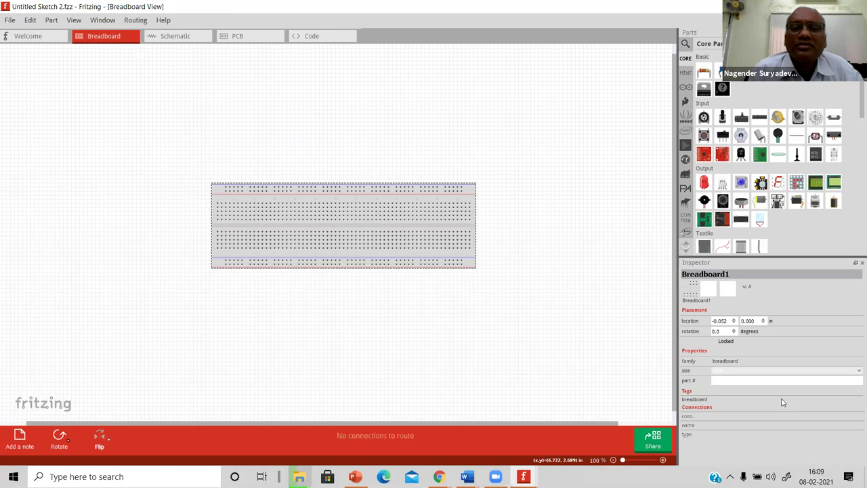
# - Shift the breadboard left and place a red 5 mm LED on its top rows
pyautogui.moveTo(300, 205); pyautogui.dragTo(174, 221)
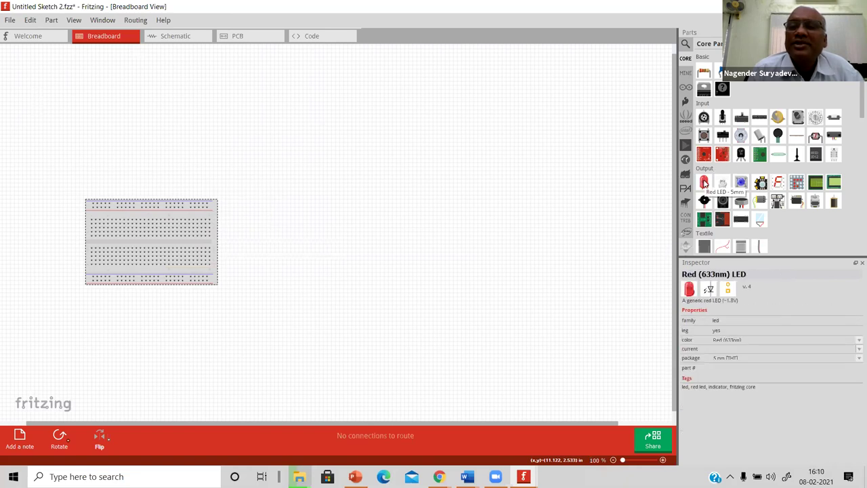
pyautogui.moveTo(708, 184); pyautogui.dragTo(151, 208)
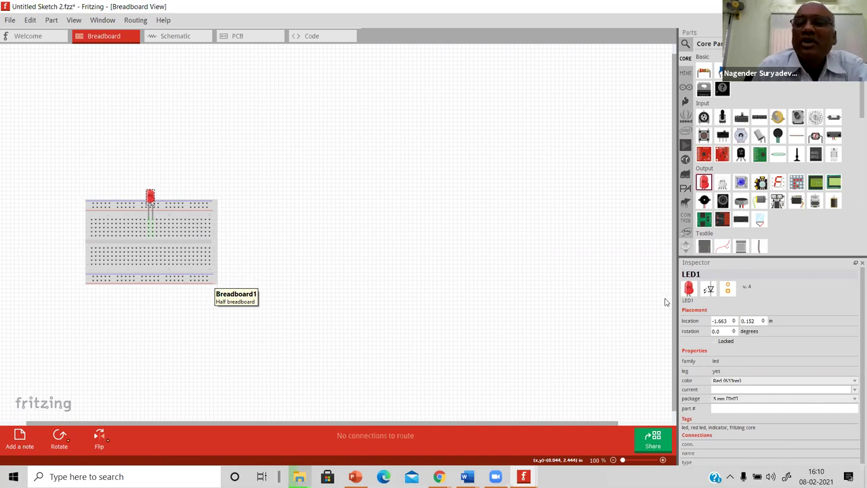
pyautogui.scroll(-5, 852, 90)
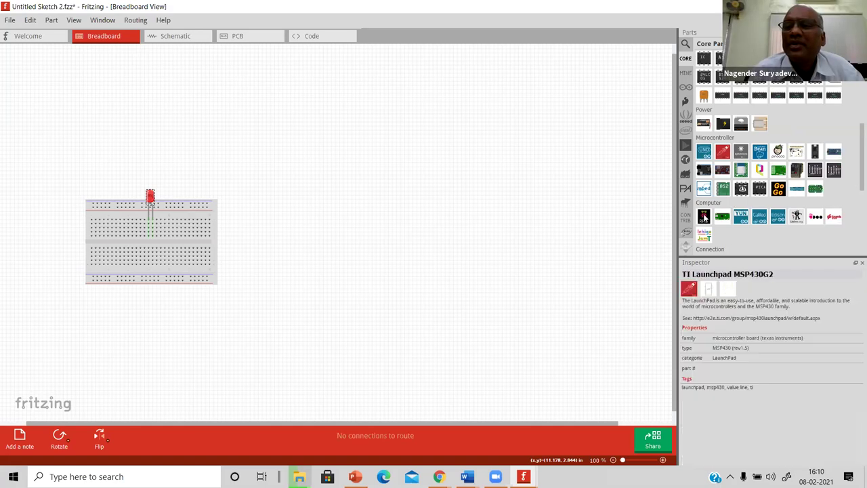
# - Place the Raspberry Pi 3 right of the breadboard and rotate it 180 degrees
pyautogui.moveTo(704, 217); pyautogui.dragTo(603, 208)
pyautogui.moveTo(409, 180); pyautogui.dragTo(254, 138)
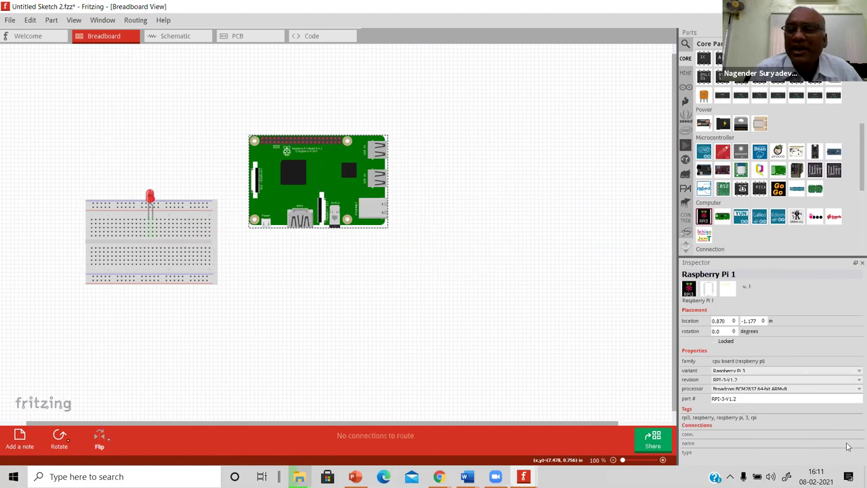
pyautogui.doubleClick(723, 331)
pyautogui.write('1')
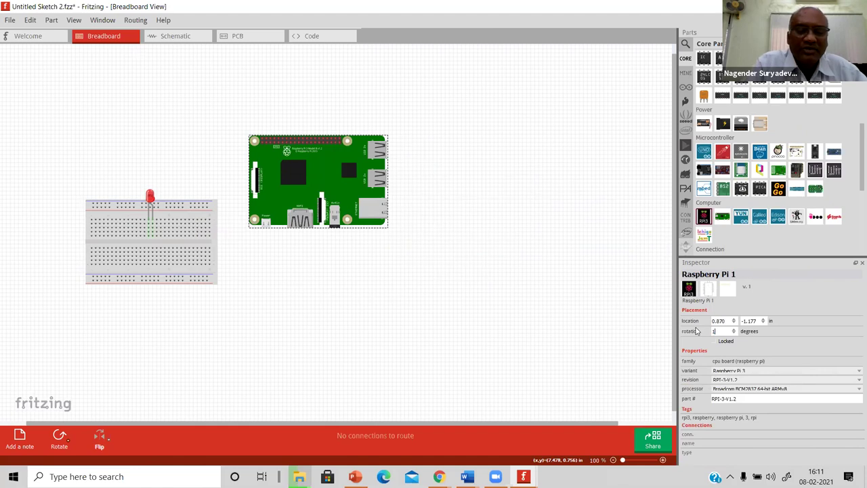
pyautogui.write('80')
pyautogui.press('Return')
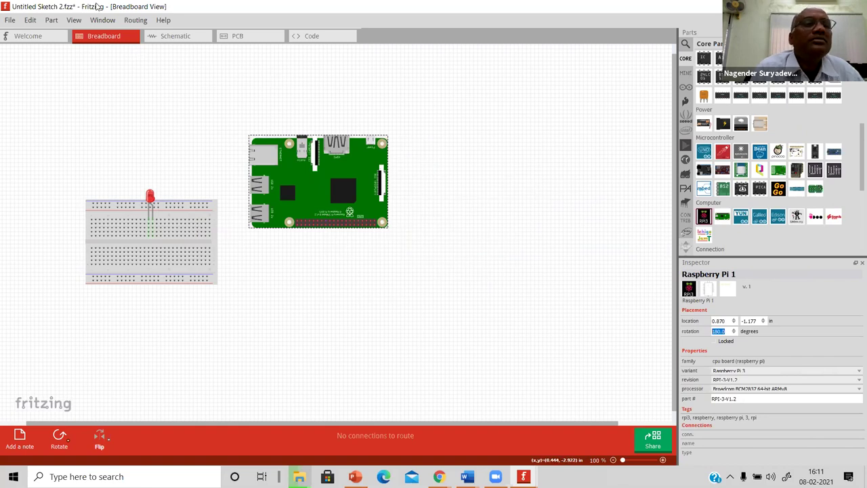
pyautogui.click(75, 20)
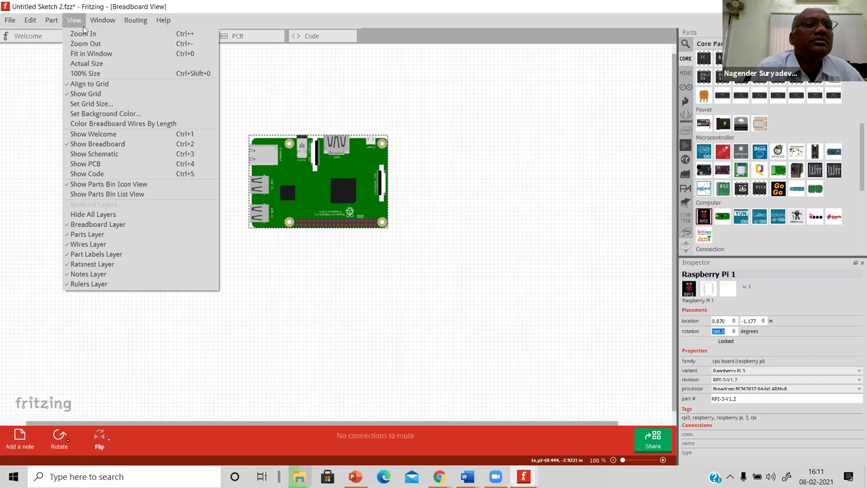
pyautogui.click(91, 34)
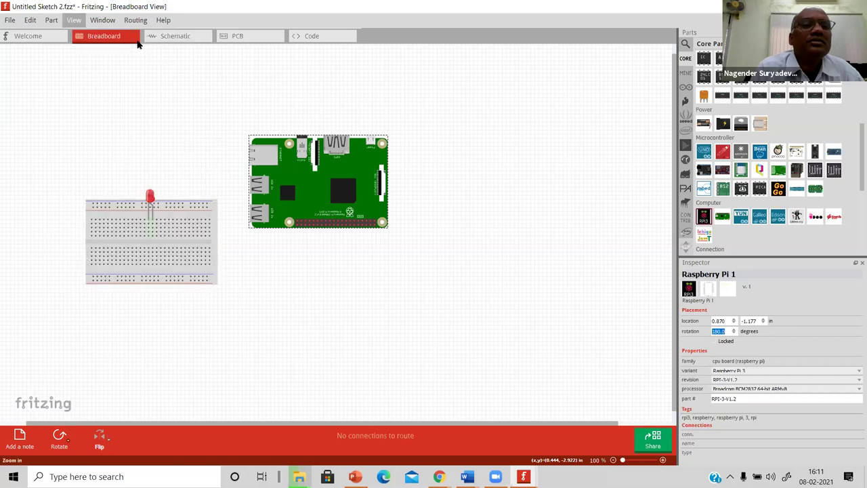
# - Zoom to 200% on the Pi's GPIO header pins and move the board slightly down
pyautogui.click(77, 21)
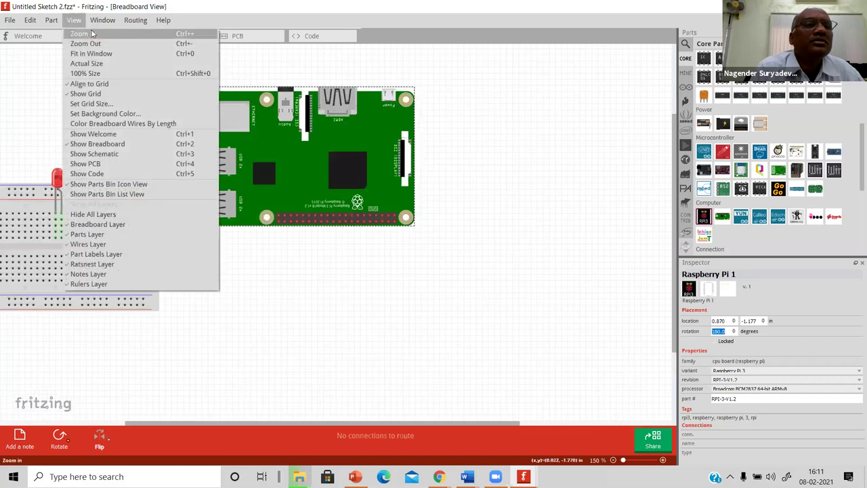
pyautogui.click(95, 34)
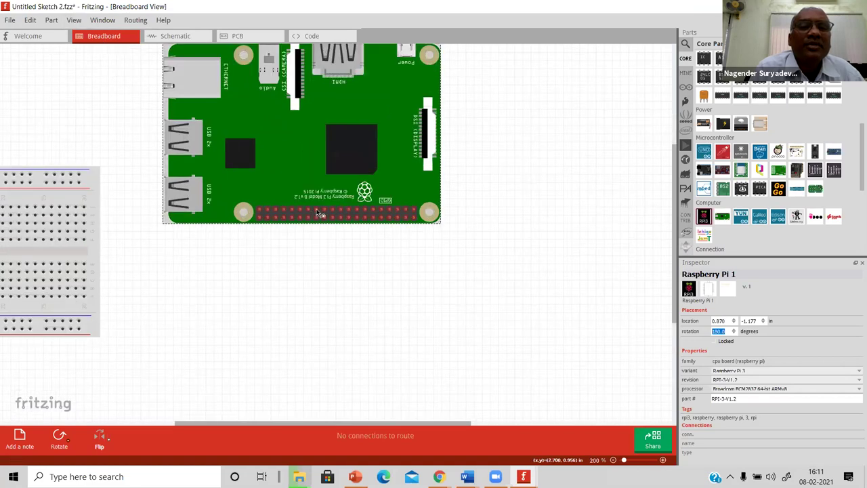
pyautogui.moveTo(315, 212)
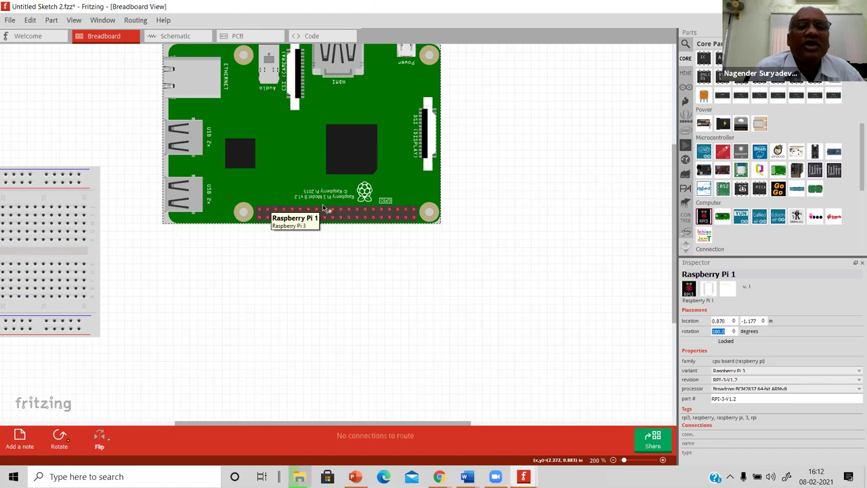
pyautogui.moveTo(385, 105); pyautogui.dragTo(390, 156)
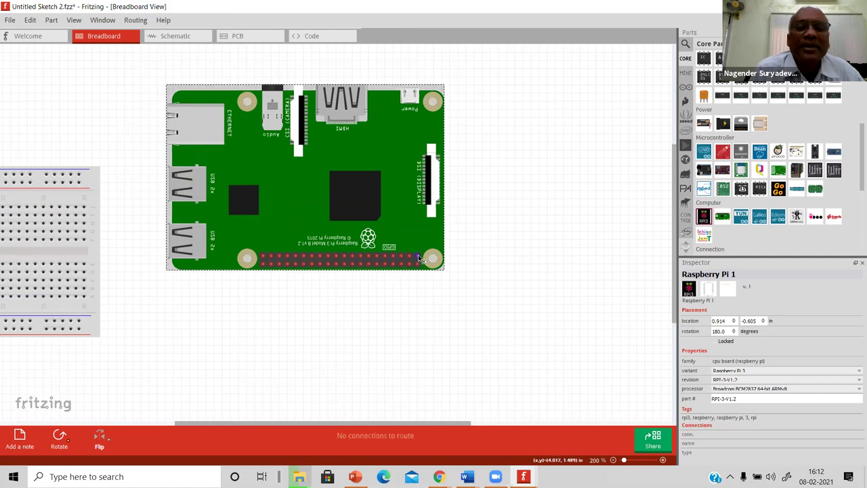
pyautogui.moveTo(419, 258)
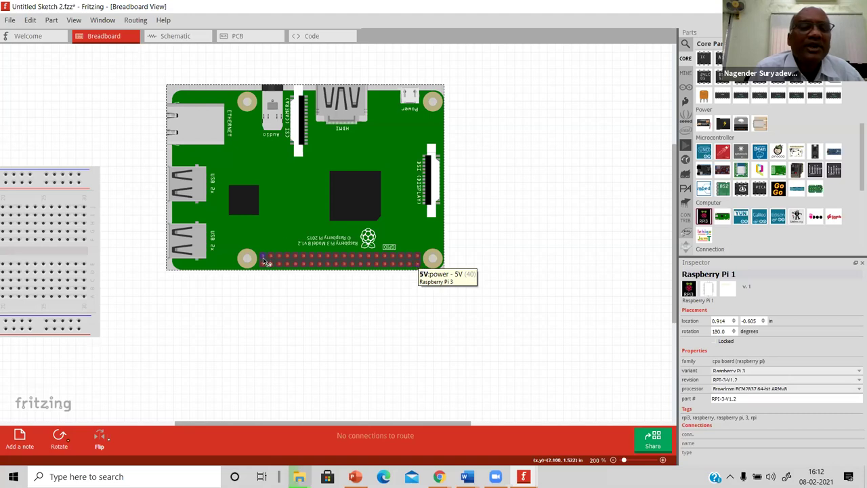
pyautogui.moveTo(264, 260)
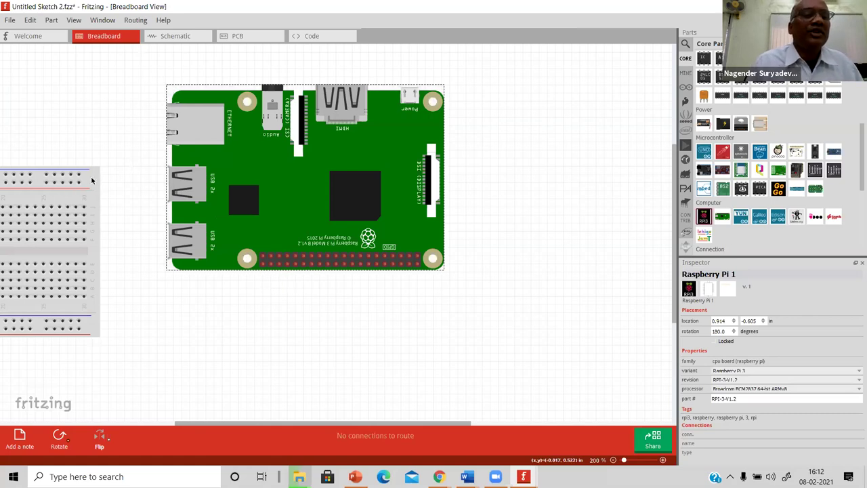
# - Add an Arduino Uno (Rev3) beside the Pi and position both boards above the breadboard
pyautogui.hotkey('ctrl', 'z')
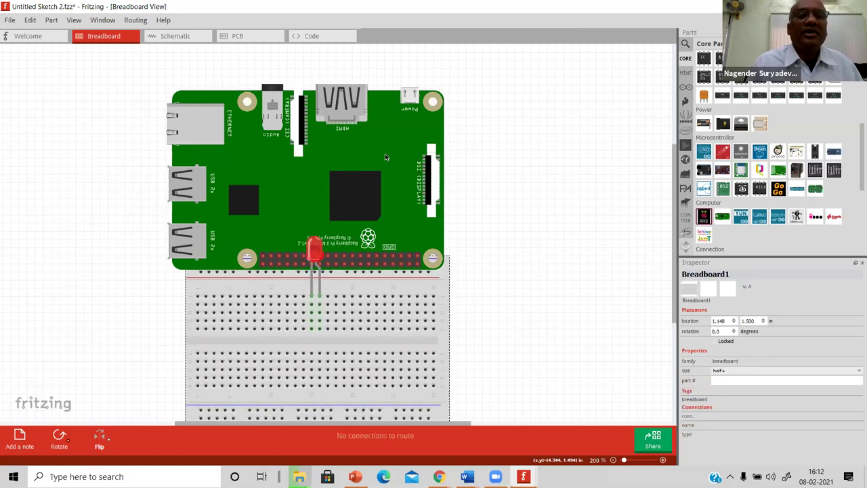
pyautogui.moveTo(385, 157); pyautogui.dragTo(409, 116)
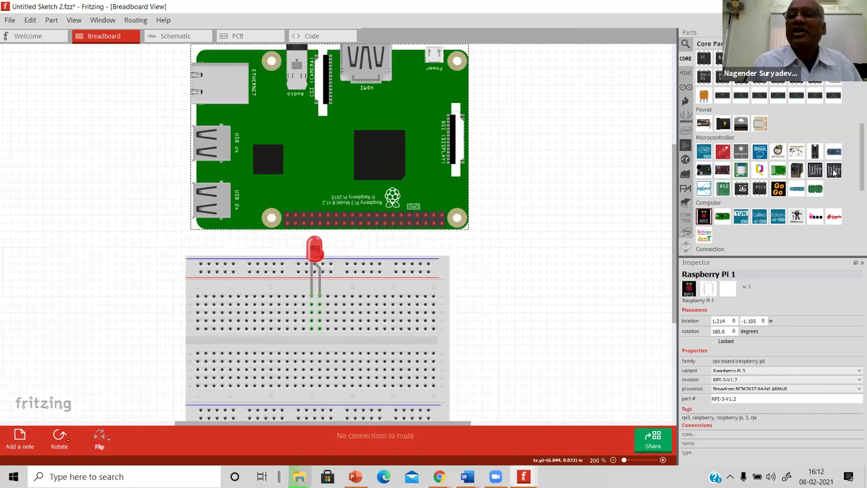
pyautogui.moveTo(706, 150); pyautogui.dragTo(535, 169)
pyautogui.moveTo(339, 100); pyautogui.dragTo(209, 116)
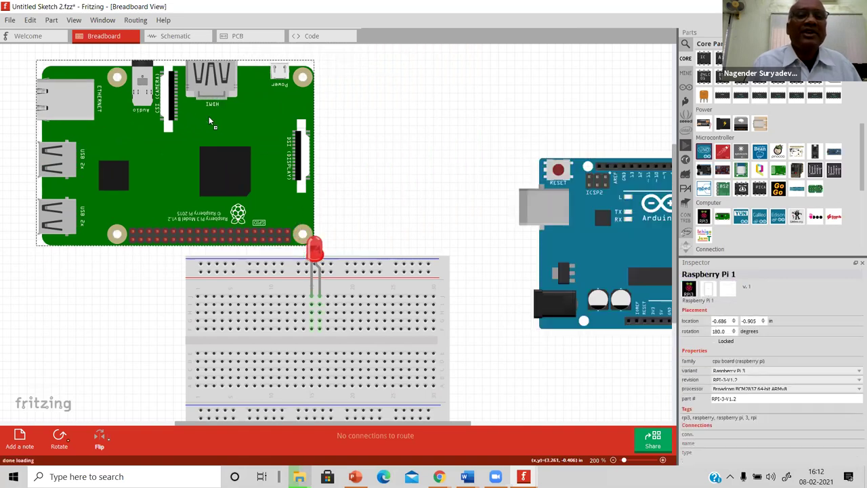
pyautogui.moveTo(614, 250); pyautogui.dragTo(511, 170)
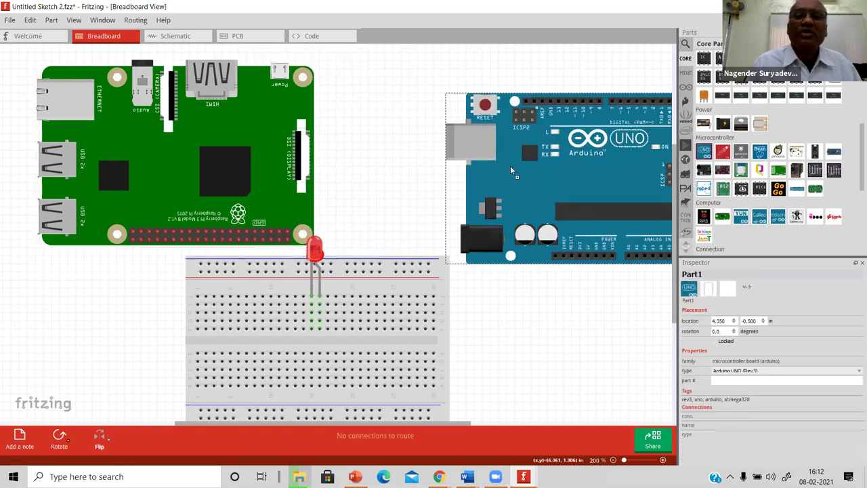
pyautogui.moveTo(450, 155); pyautogui.dragTo(451, 149)
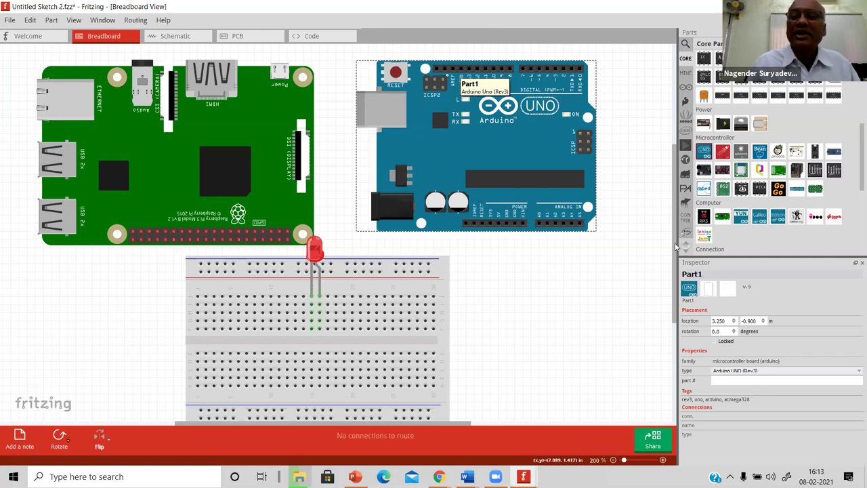
pyautogui.moveTo(672, 248); pyautogui.dragTo(673, 280)
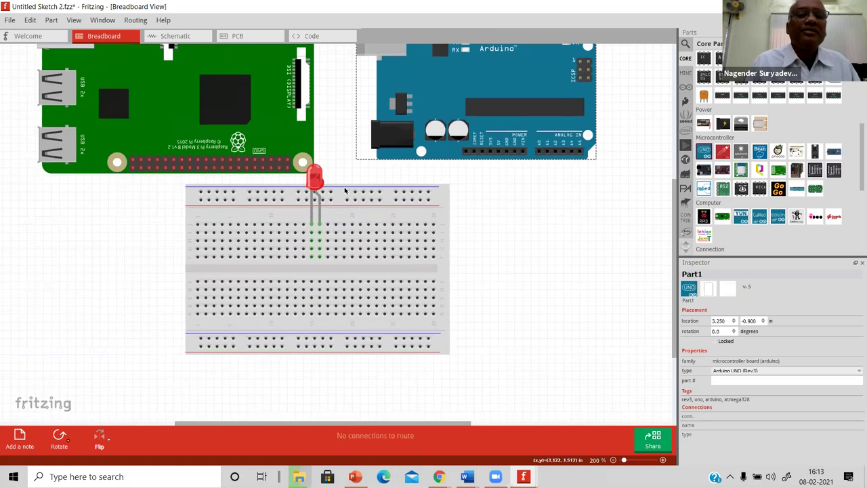
pyautogui.moveTo(340, 194); pyautogui.dragTo(352, 211)
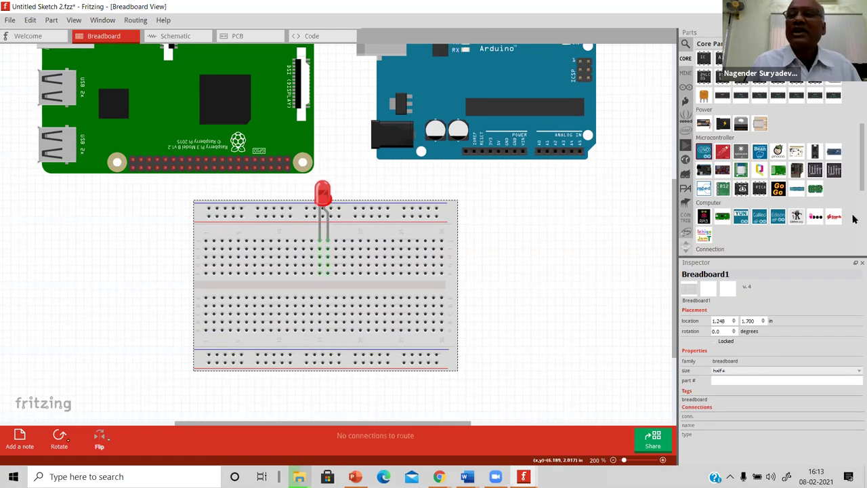
# - Place a 220Ω resistor, R1, on the canvas right of the breadboard
pyautogui.scroll(10, 855, 128)
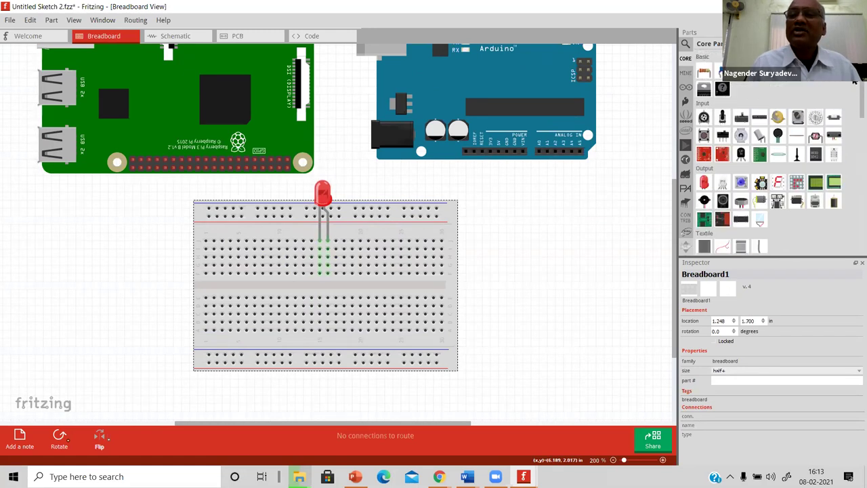
pyautogui.click(704, 73)
pyautogui.click(704, 73)
pyautogui.moveTo(704, 73); pyautogui.dragTo(512, 235)
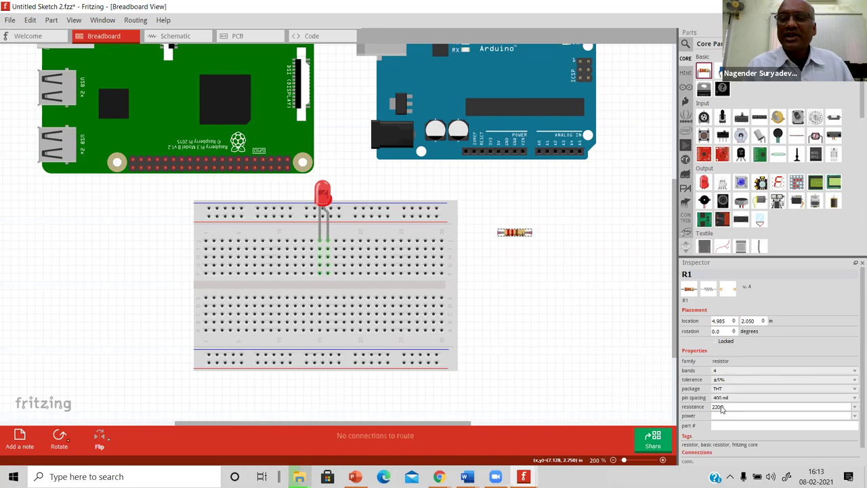
pyautogui.click(853, 408)
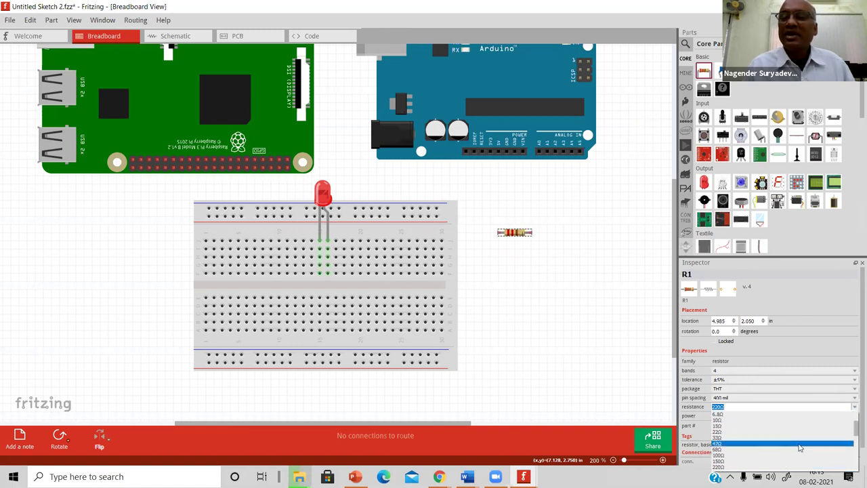
pyautogui.click(589, 265)
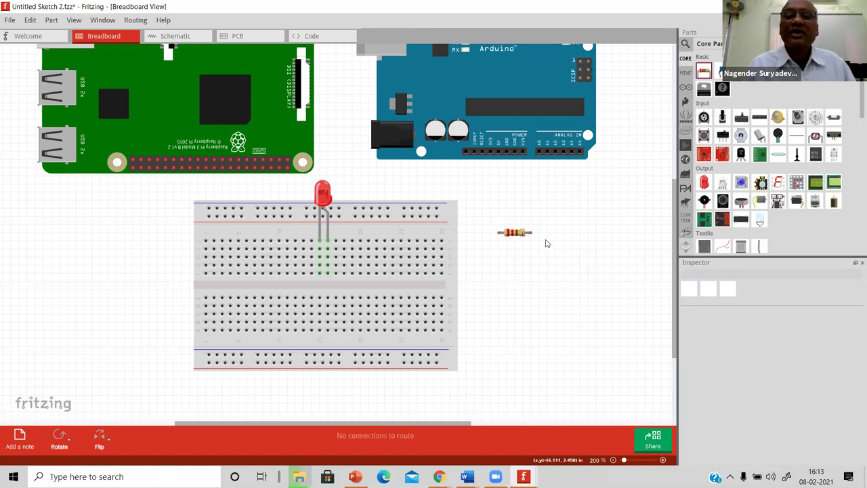
# - Seat resistor R1 beside the LED on the breadboard and jumper it to GPIO25
pyautogui.moveTo(515, 233); pyautogui.dragTo(327, 256)
pyautogui.moveTo(261, 255); pyautogui.dragTo(288, 255)
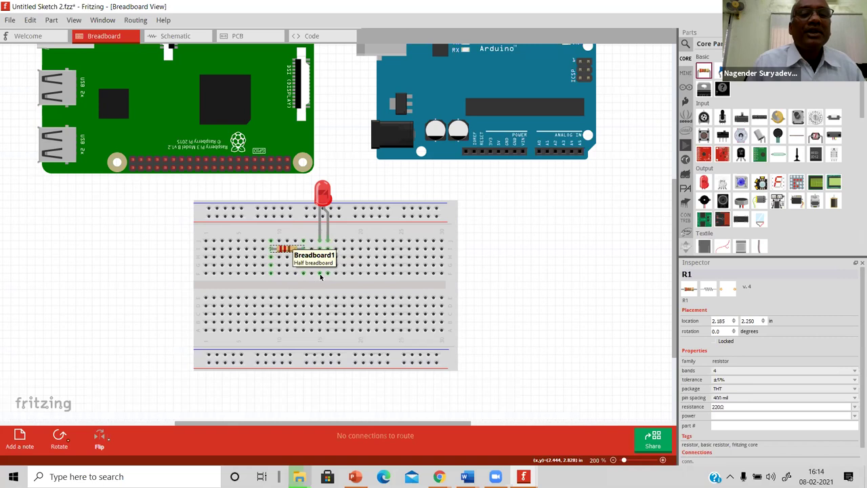
pyautogui.moveTo(300, 250)
pyautogui.mouseDown()
pyautogui.moveTo(308, 253)
pyautogui.moveTo(215, 204)
pyautogui.moveTo(278, 258)
pyautogui.moveTo(296, 252)
pyautogui.mouseUp()
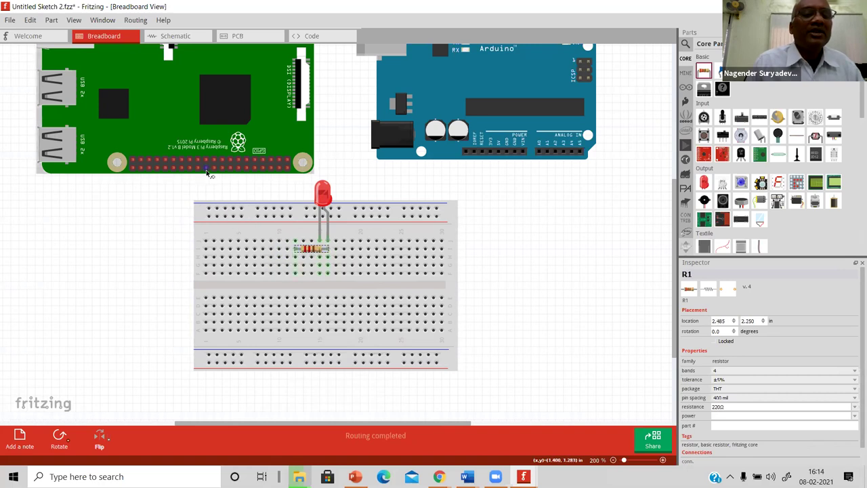
pyautogui.moveTo(205, 169); pyautogui.dragTo(292, 250)
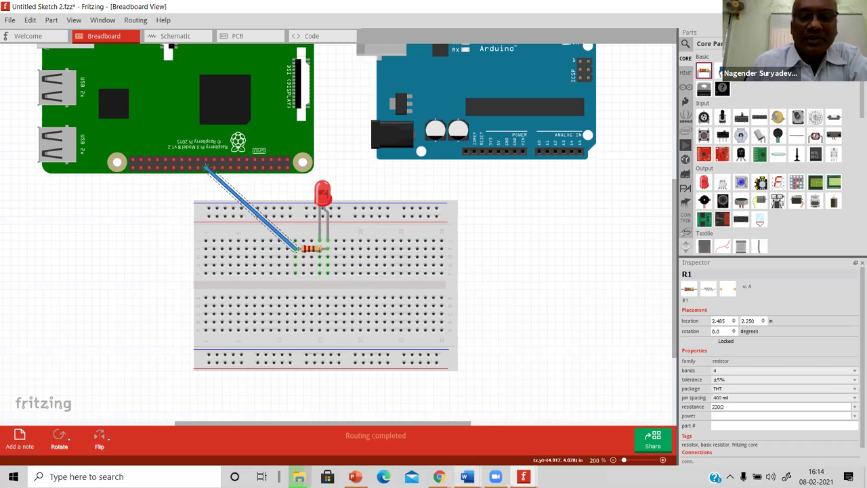
pyautogui.click(532, 237)
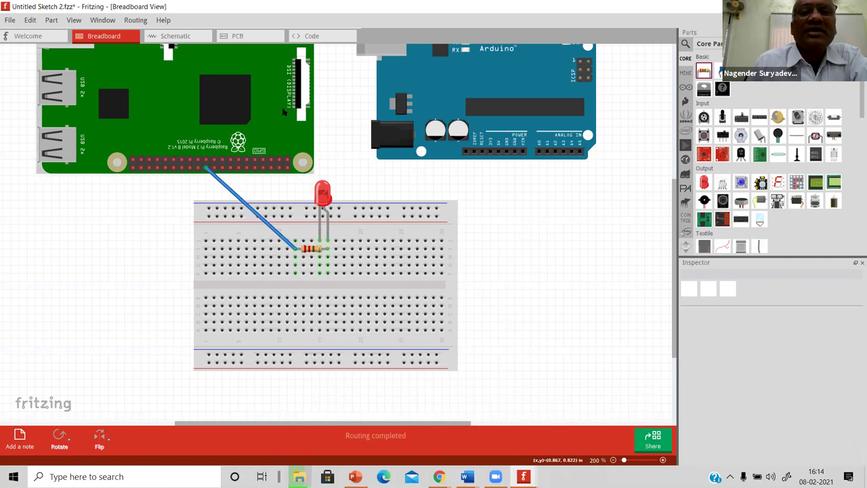
# - Save the sketch as demo2.fzz in the Documents\Fritzing folder
pyautogui.click(11, 21)
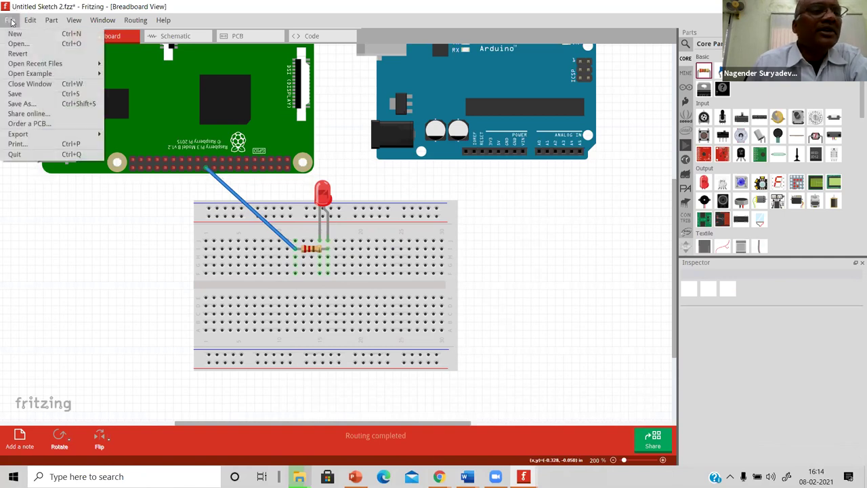
pyautogui.moveTo(43, 74)
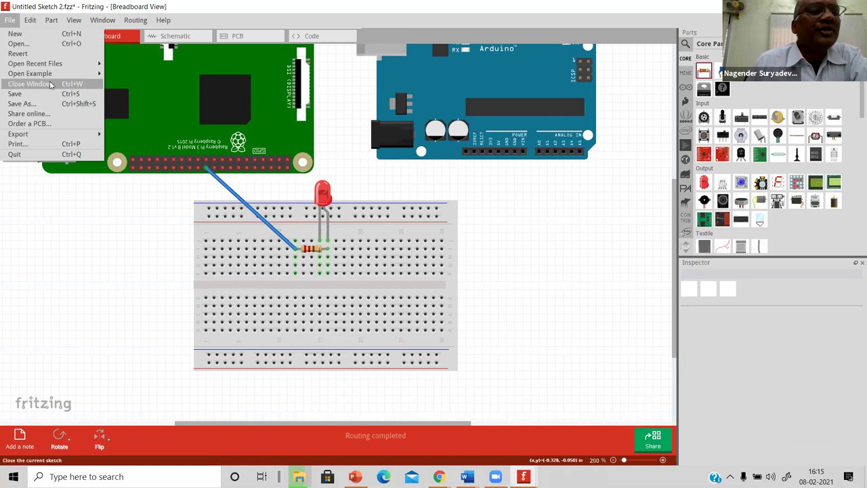
pyautogui.click(56, 107)
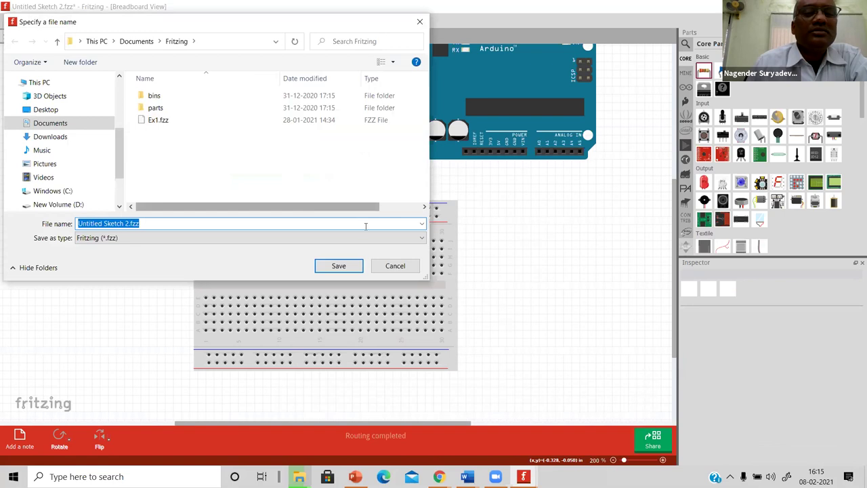
pyautogui.click(424, 238)
pyautogui.click(424, 237)
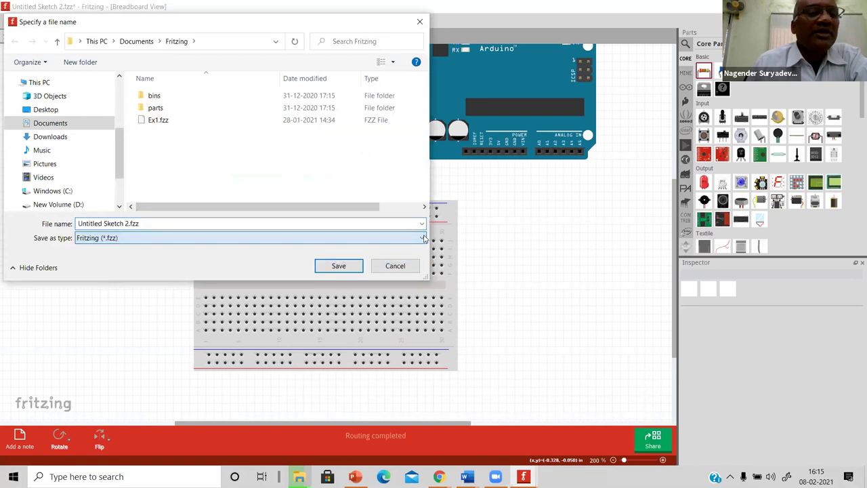
pyautogui.click(158, 224)
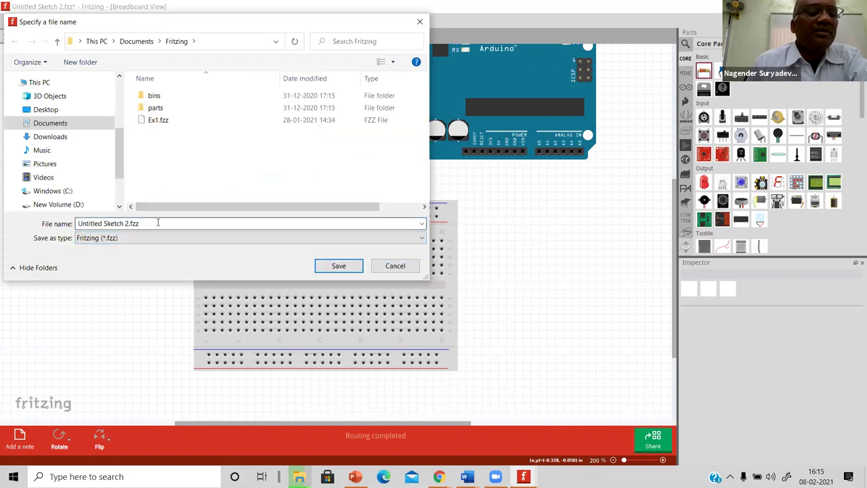
pyautogui.doubleClick(158, 223)
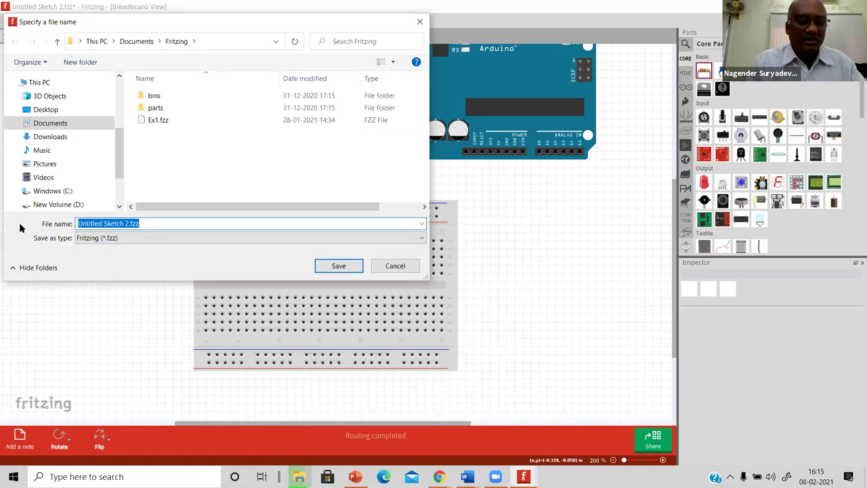
pyautogui.write('demo2')
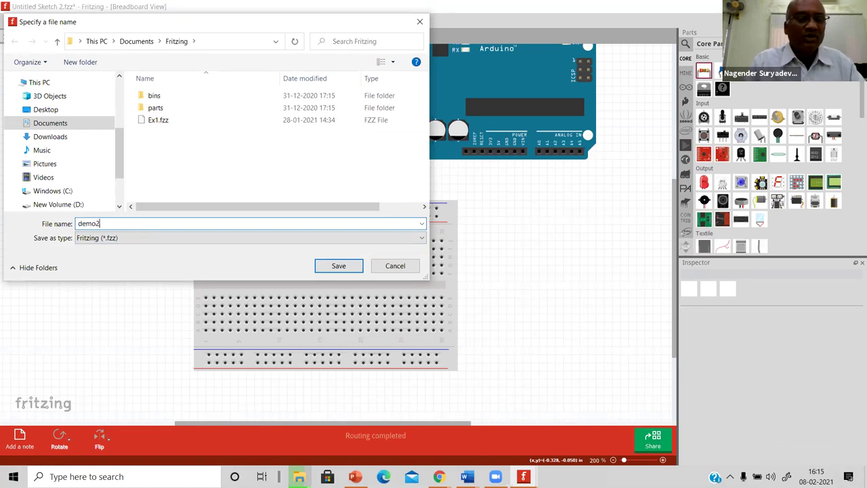
pyautogui.click(339, 266)
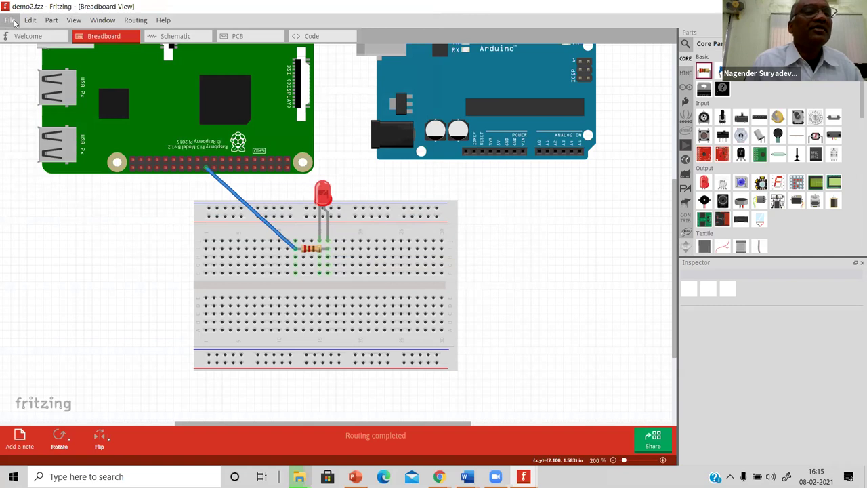
# - Export the breadboard view as an SVG image saved as demo2_bb.svg
pyautogui.click(10, 20)
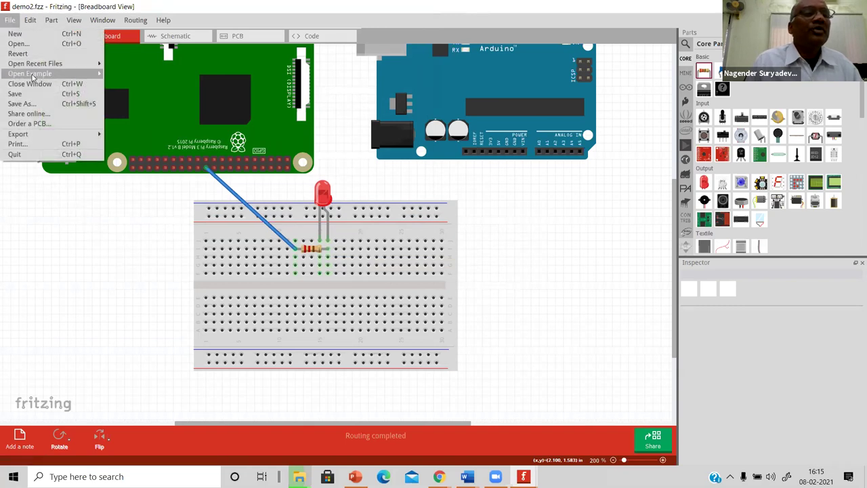
pyautogui.moveTo(45, 139)
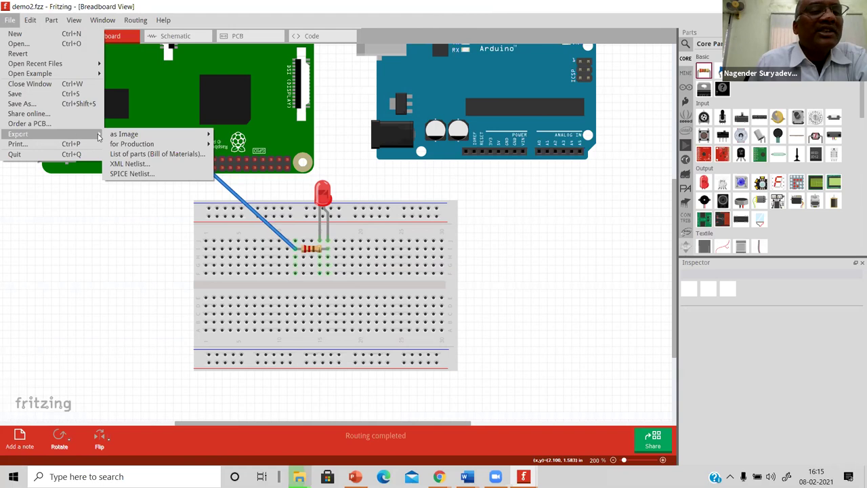
pyautogui.moveTo(119, 138)
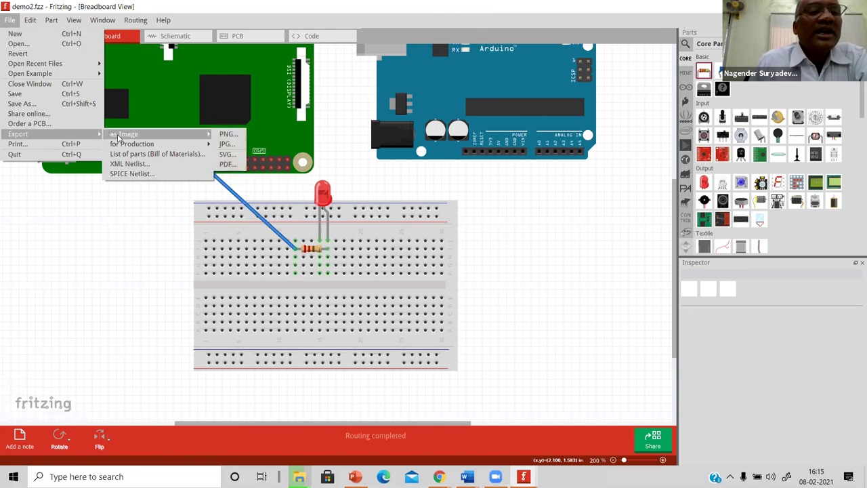
pyautogui.click(232, 156)
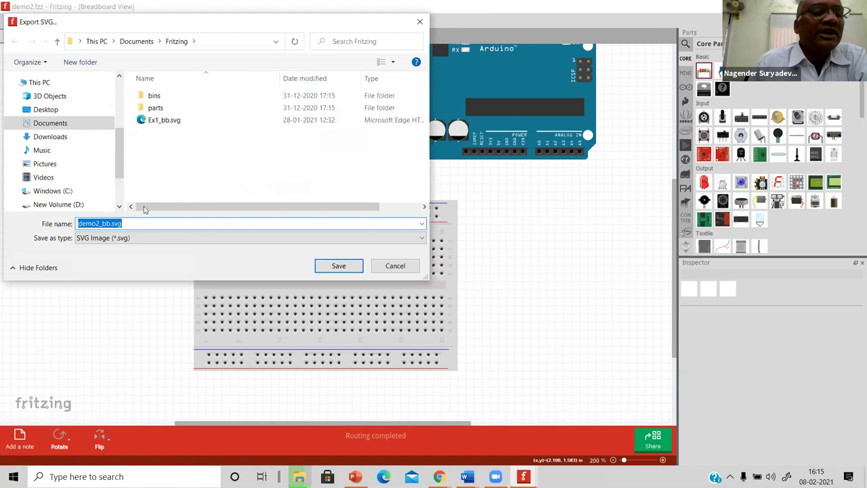
pyautogui.click(348, 268)
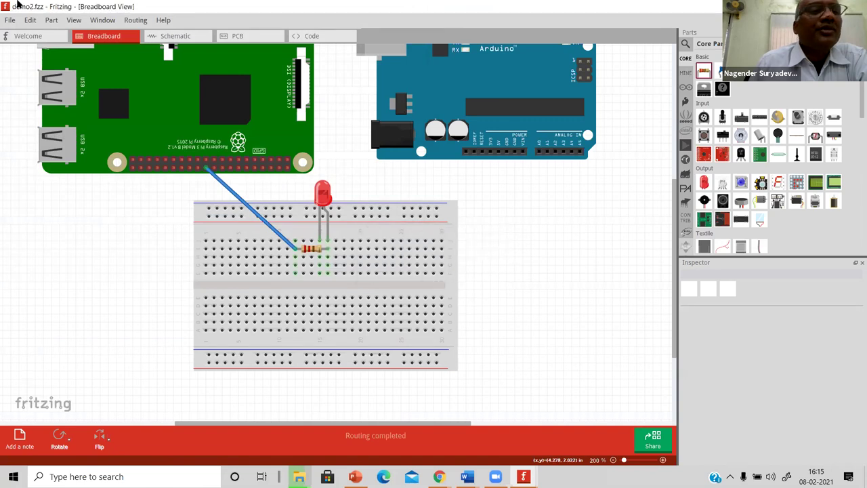
# - Export the circuit's XML netlist as demo2_netlist.xml
pyautogui.click(11, 21)
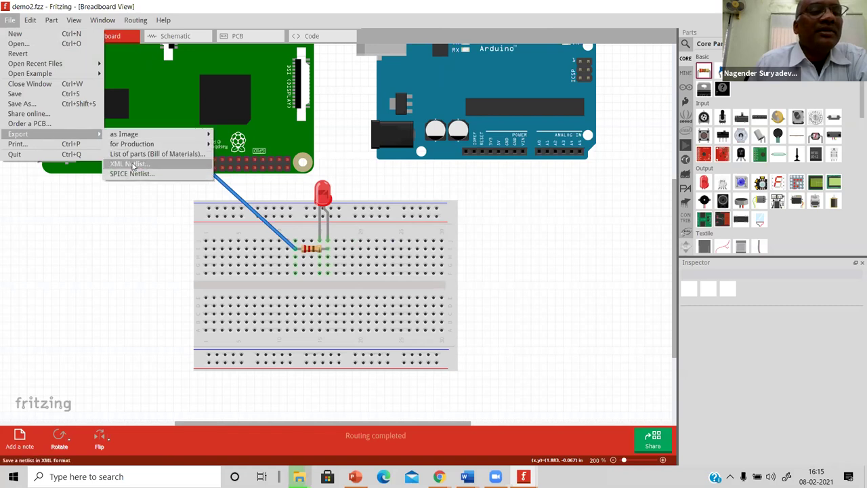
pyautogui.click(129, 164)
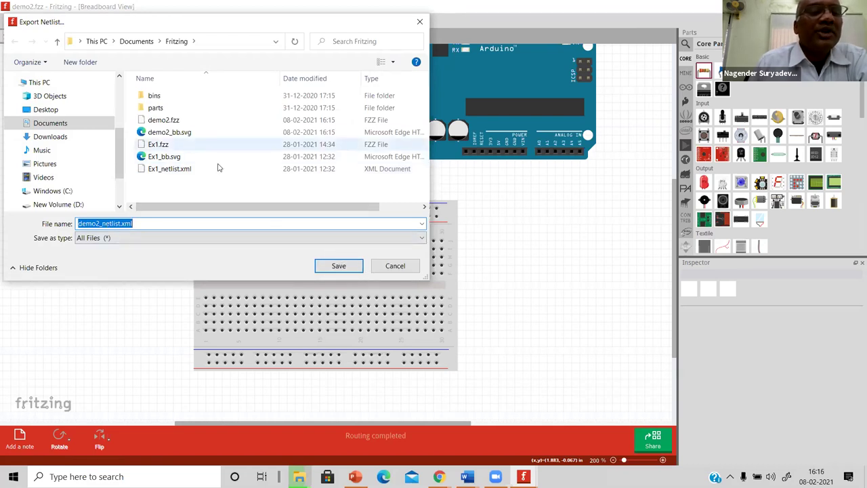
pyautogui.click(339, 266)
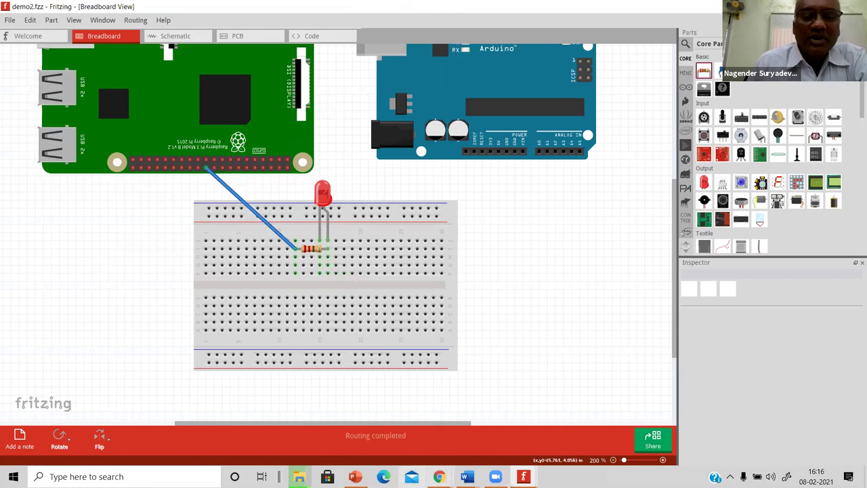
# - Switch to Wyliodrin STUDIO in Chrome, accept using Studio here, and open the Raspberry Pi Simulator
pyautogui.moveTo(439, 476)
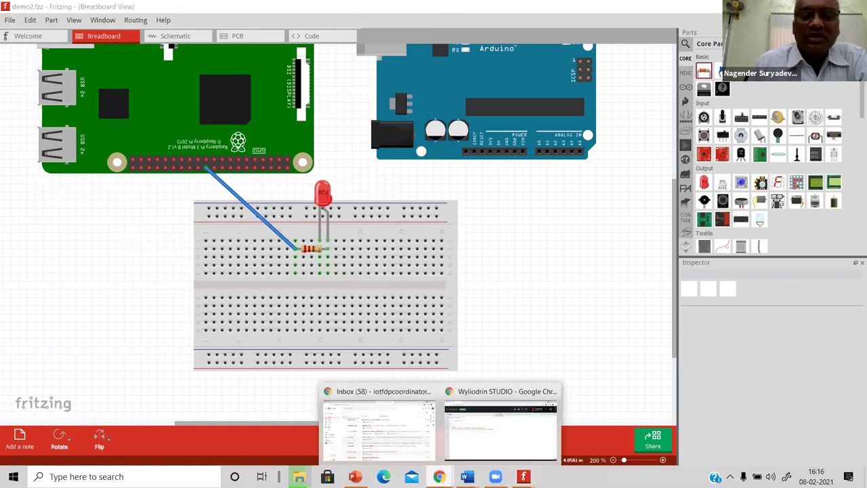
pyautogui.click(482, 400)
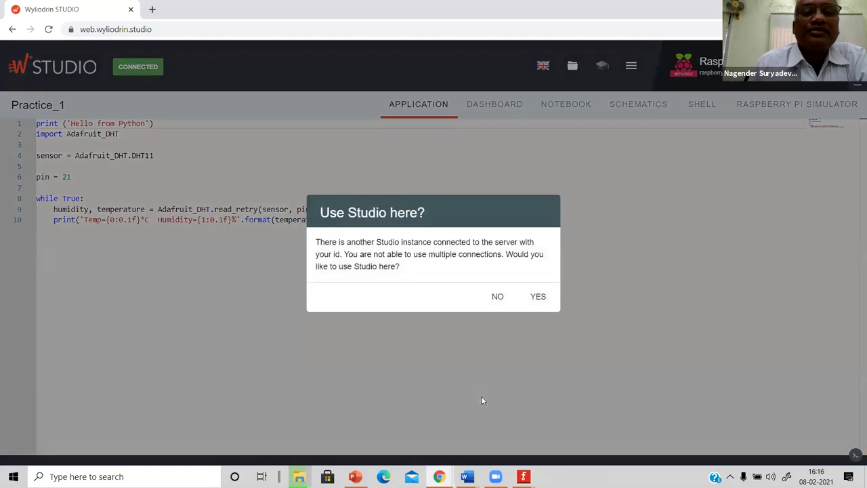
pyautogui.click(537, 296)
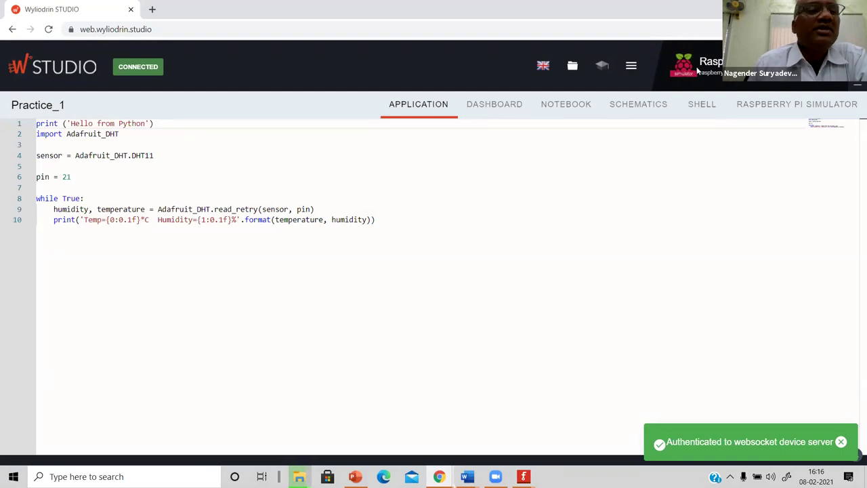
pyautogui.click(777, 105)
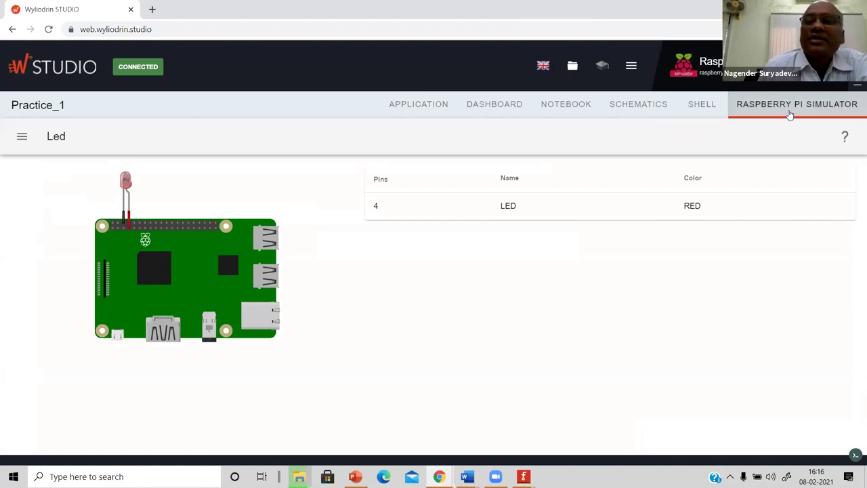
# - Open the simulator's schema list and try the 3 Leds and 5 Leds schemas
pyautogui.click(19, 137)
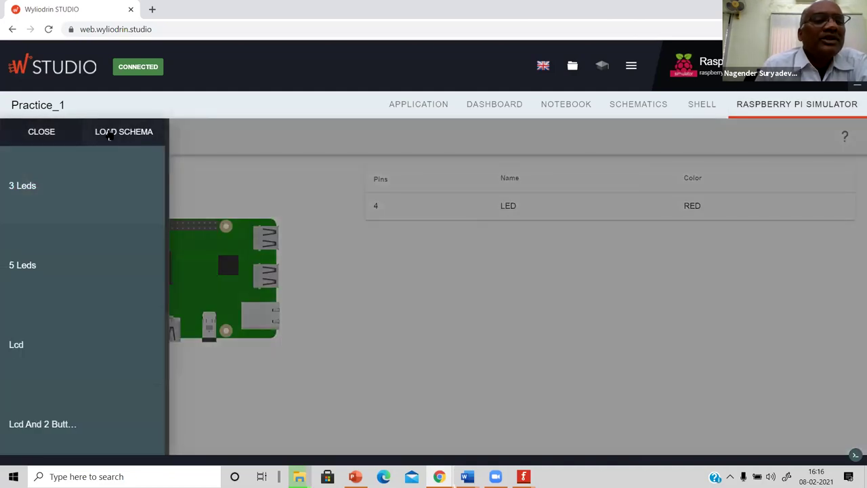
pyautogui.click(29, 195)
pyautogui.click(31, 245)
pyautogui.click(32, 184)
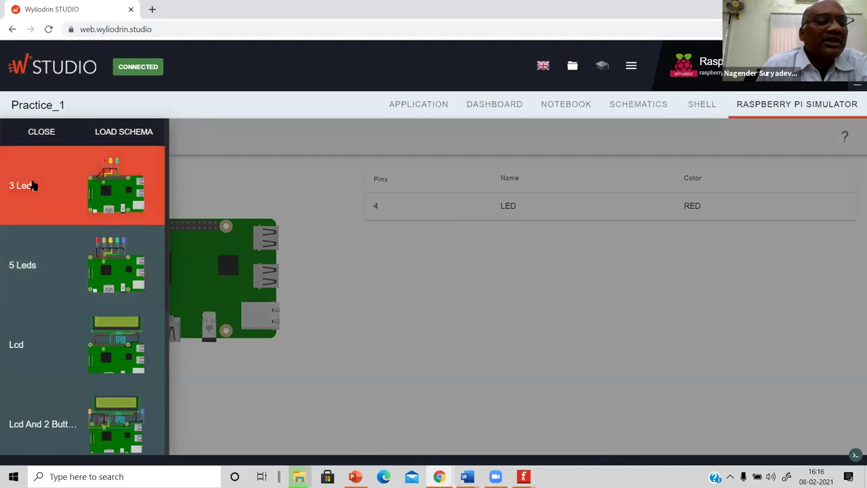
pyautogui.click(31, 248)
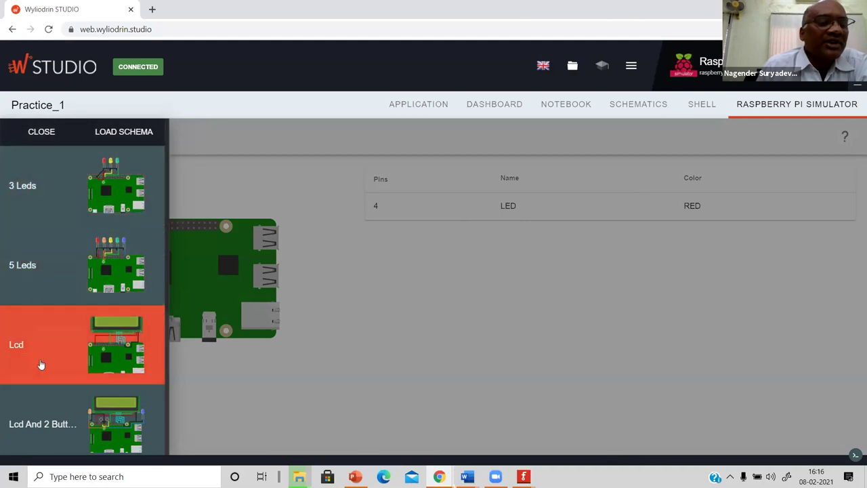
# - Start loading a custom schema and browse drives F: and G: for its SVG file
pyautogui.click(124, 132)
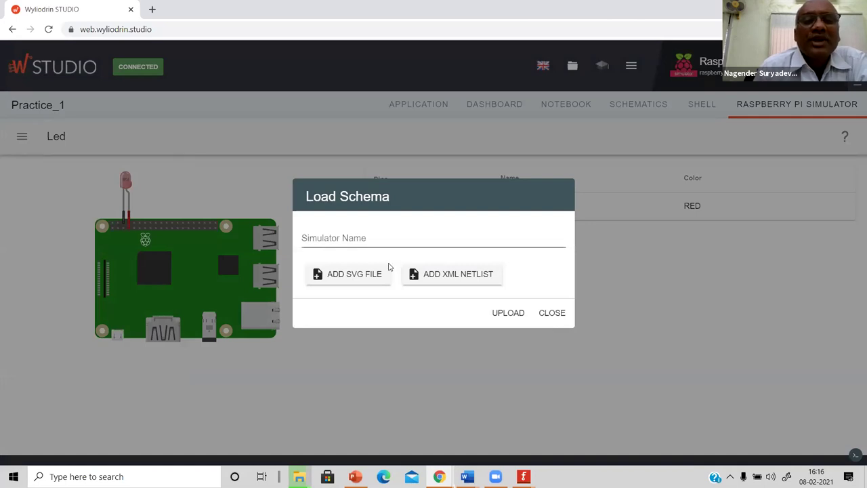
pyautogui.click(366, 274)
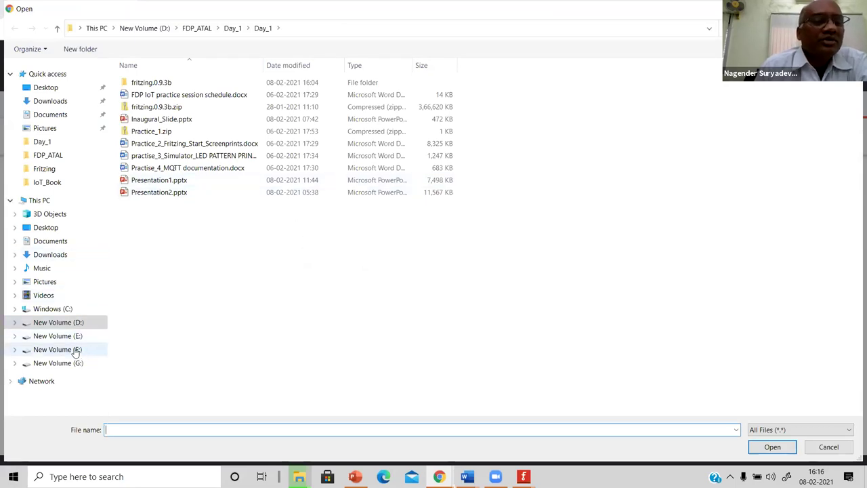
pyautogui.click(75, 352)
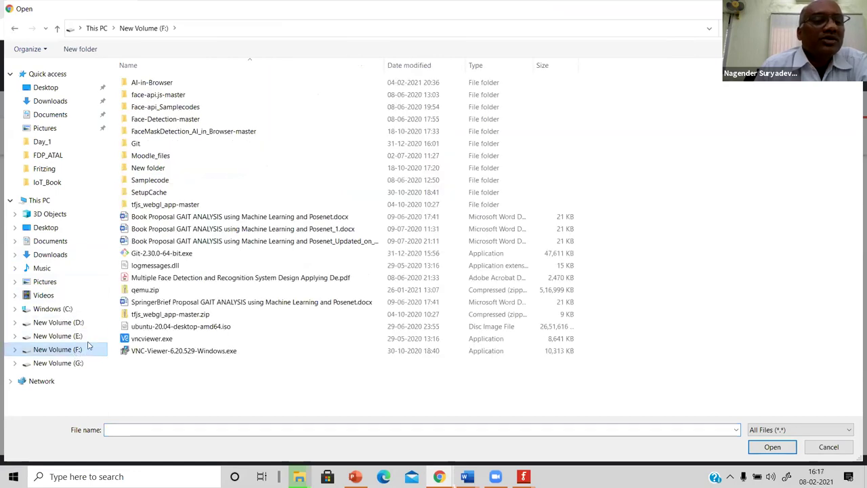
pyautogui.click(77, 363)
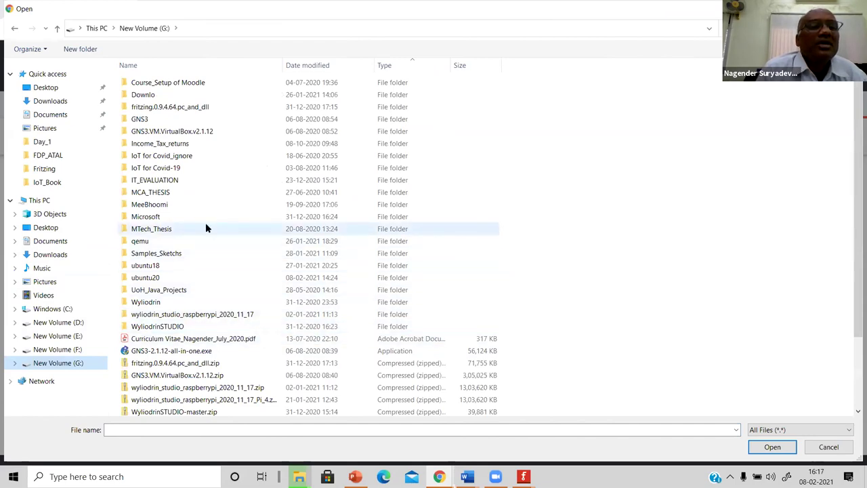
# - Browse into fritzing.0.9.4.64.pc > sketches > core, go back up two folders, and return to Fritzing
pyautogui.click(186, 110)
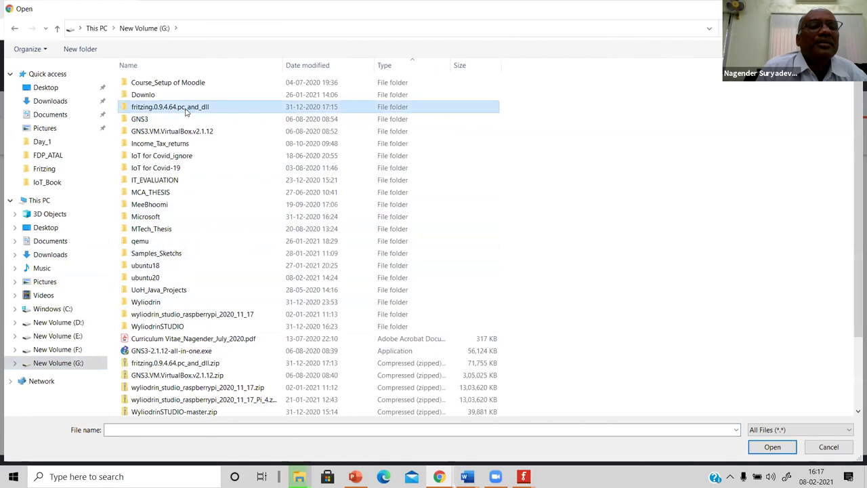
pyautogui.doubleClick(187, 111)
pyautogui.doubleClick(182, 86)
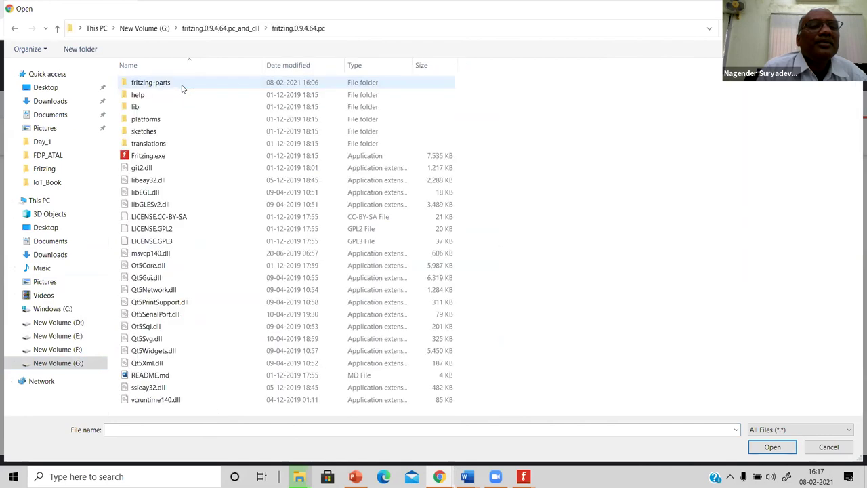
pyautogui.doubleClick(170, 131)
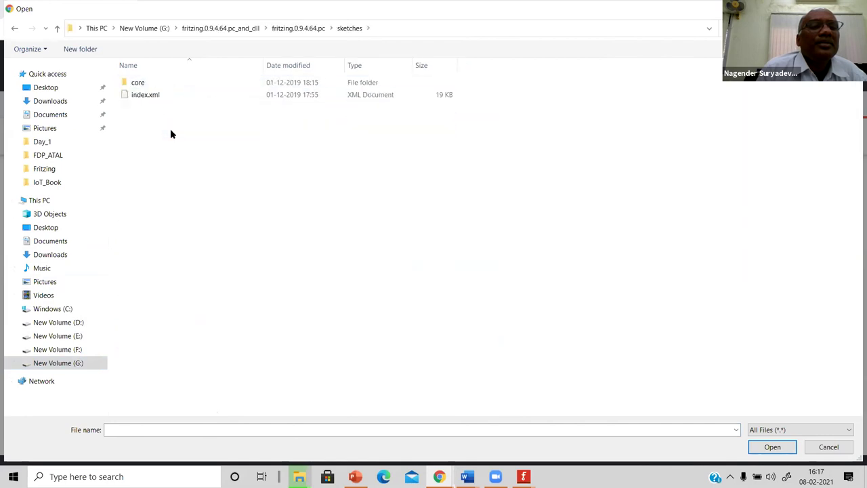
pyautogui.doubleClick(171, 82)
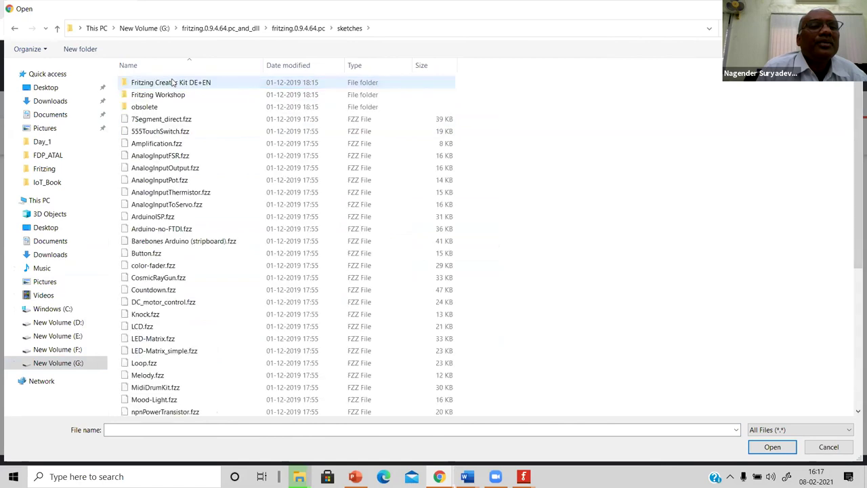
pyautogui.click(14, 30)
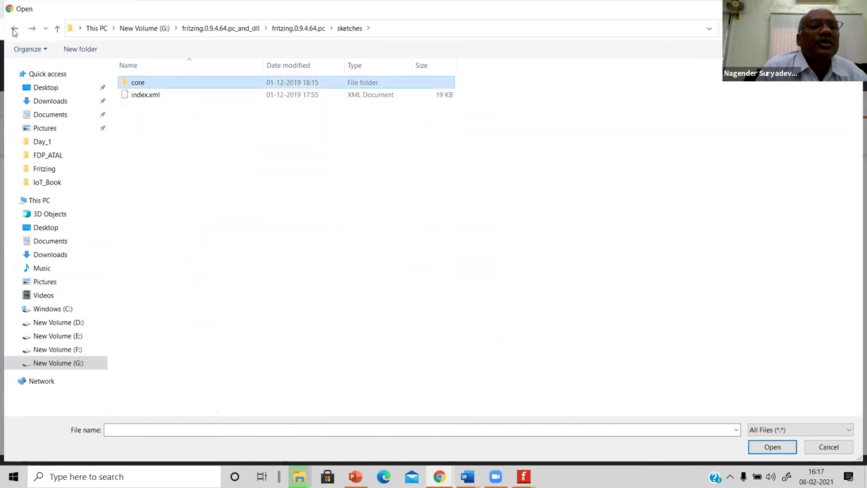
pyautogui.click(14, 29)
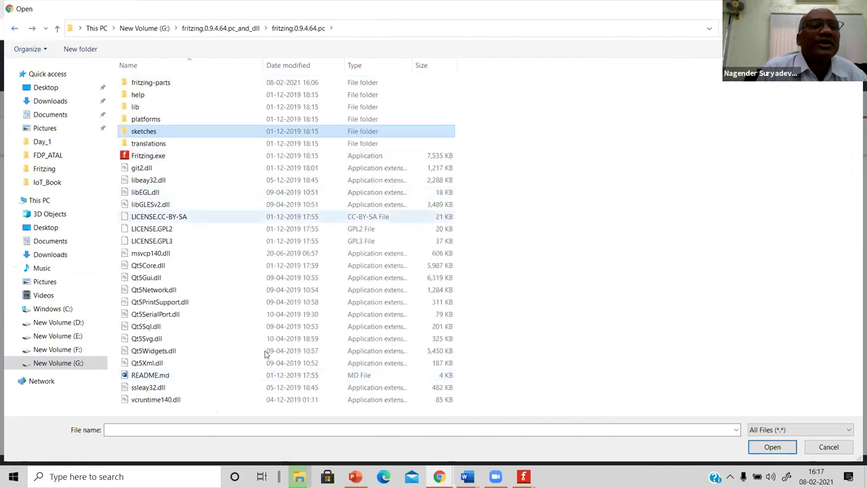
pyautogui.moveTo(523, 476)
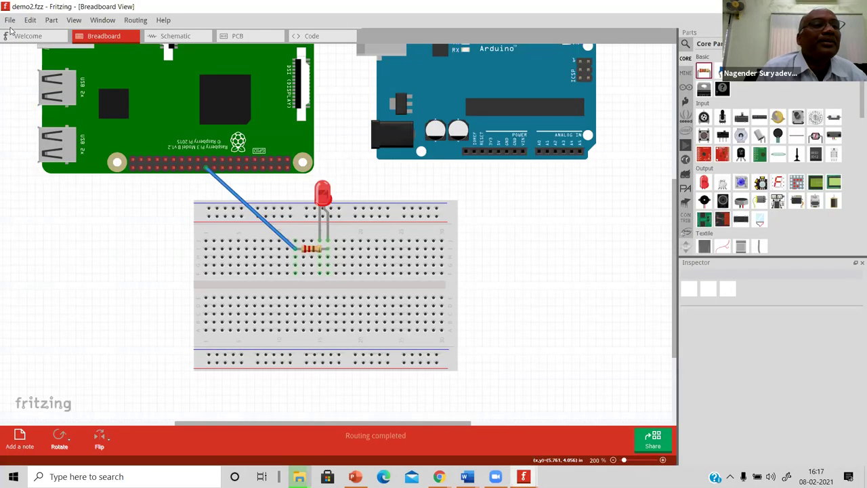
pyautogui.click(10, 19)
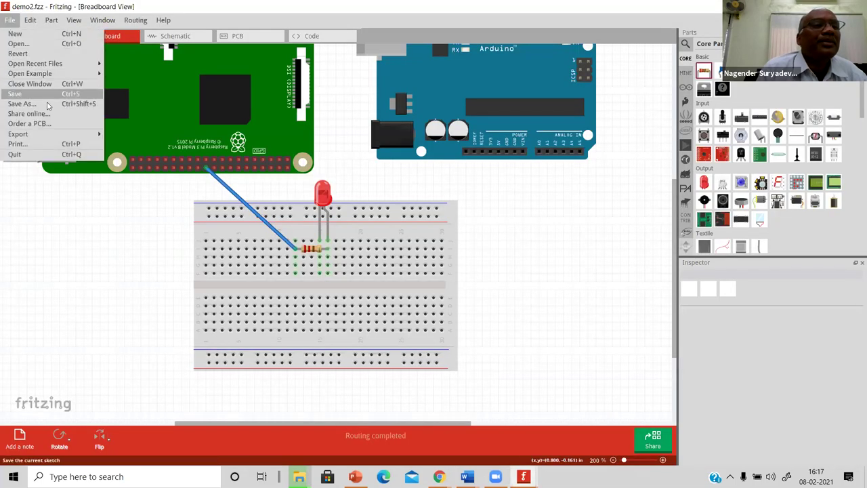
pyautogui.moveTo(48, 133)
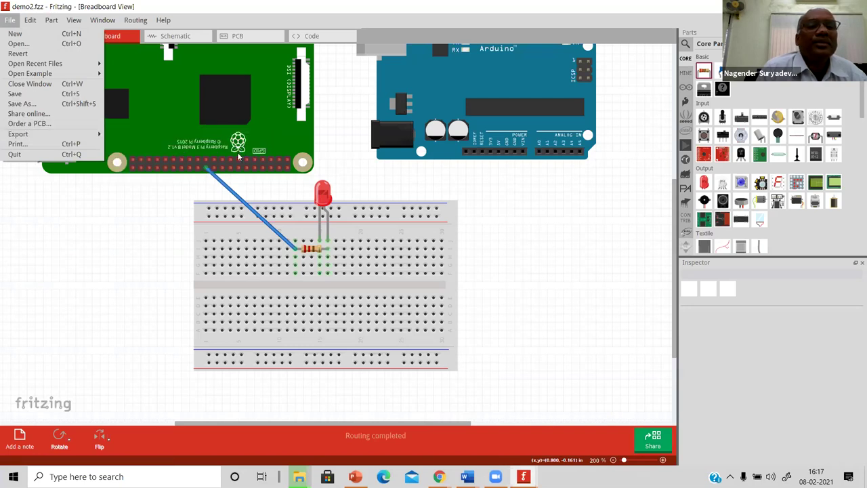
pyautogui.moveTo(94, 135)
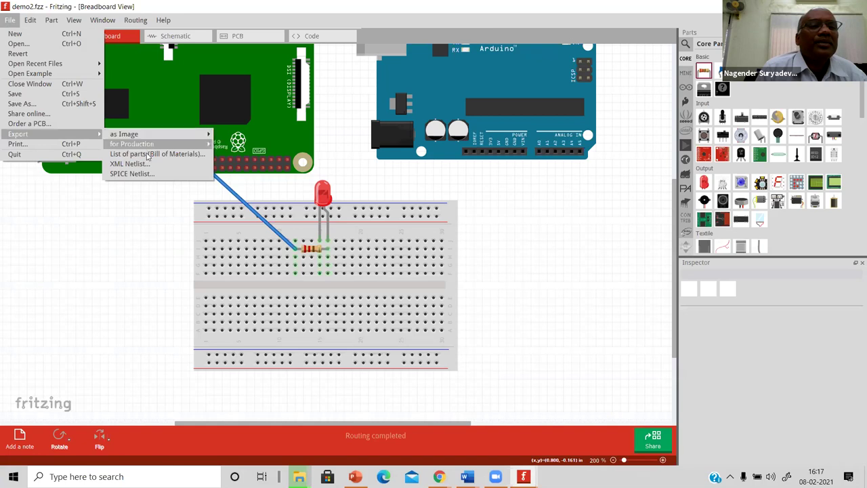
pyautogui.moveTo(174, 136)
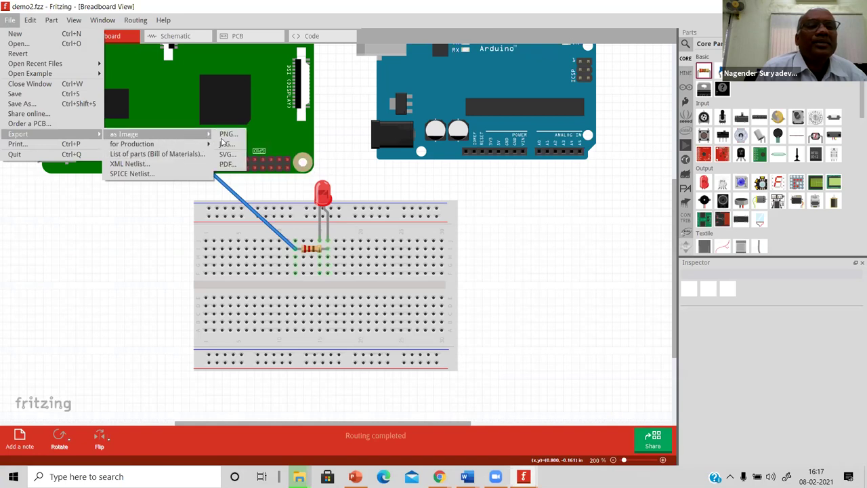
pyautogui.click(228, 155)
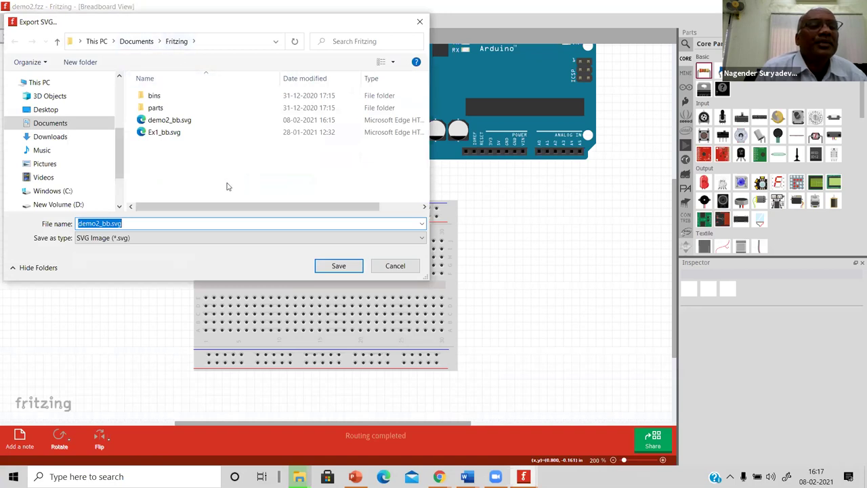
pyautogui.click(401, 267)
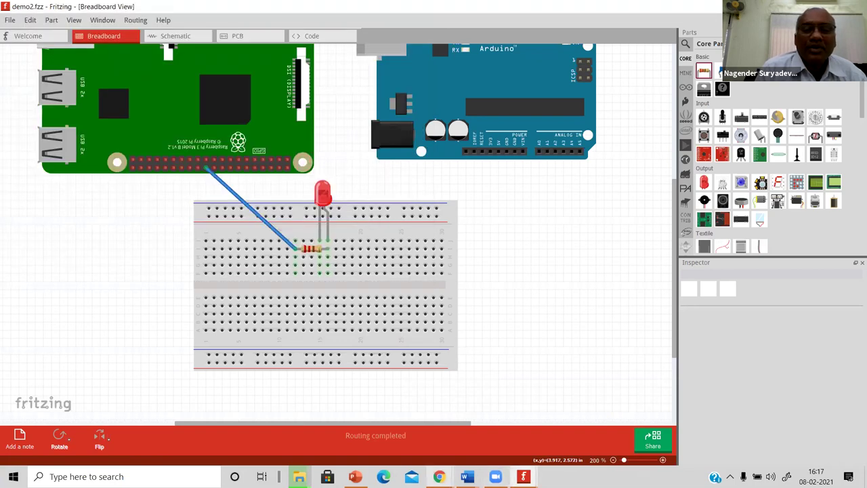
# - Pick demo2_bb.svg from Documents\Fritzing as the schema's SVG file
pyautogui.moveTo(439, 477)
pyautogui.click(466, 397)
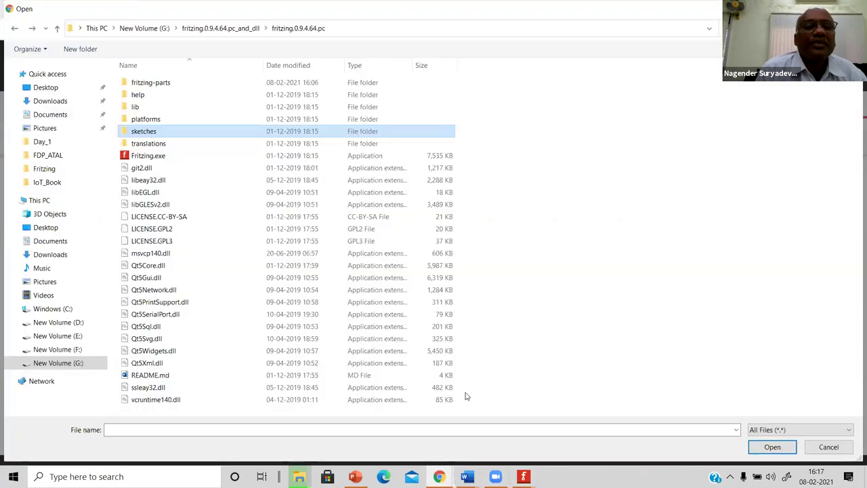
pyautogui.click(57, 114)
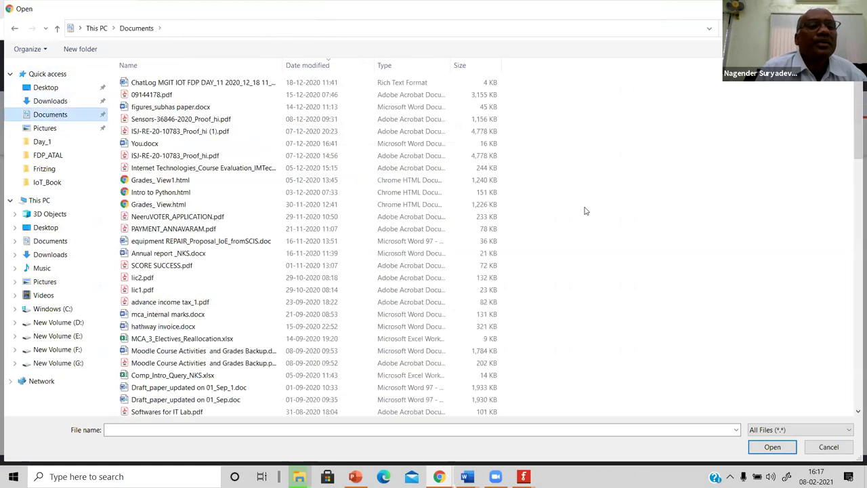
pyautogui.press('f')
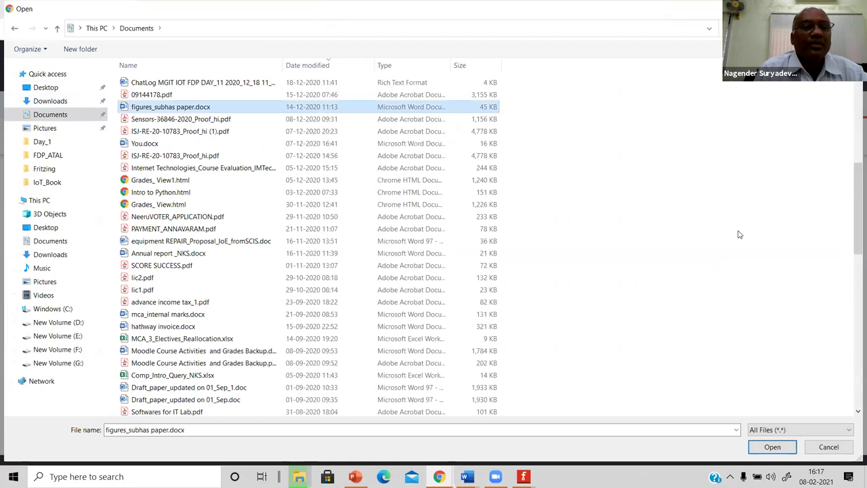
pyautogui.press('f')
pyautogui.press('f')
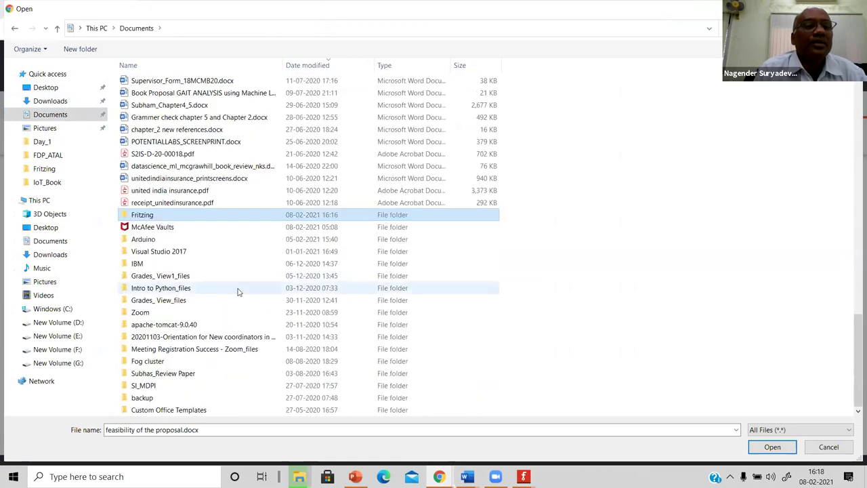
pyautogui.doubleClick(182, 217)
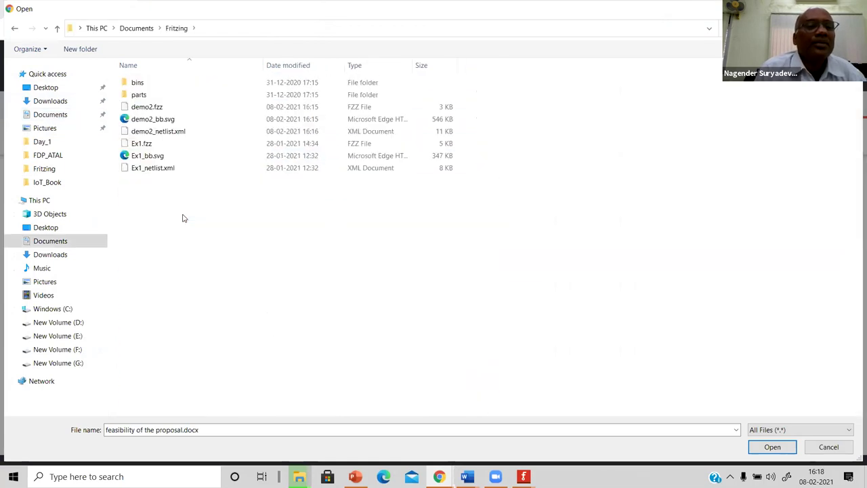
pyautogui.click(188, 122)
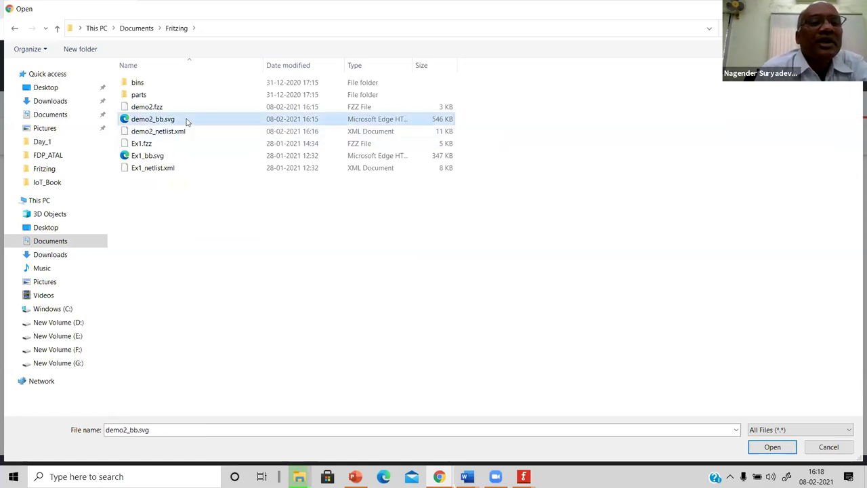
pyautogui.click(783, 449)
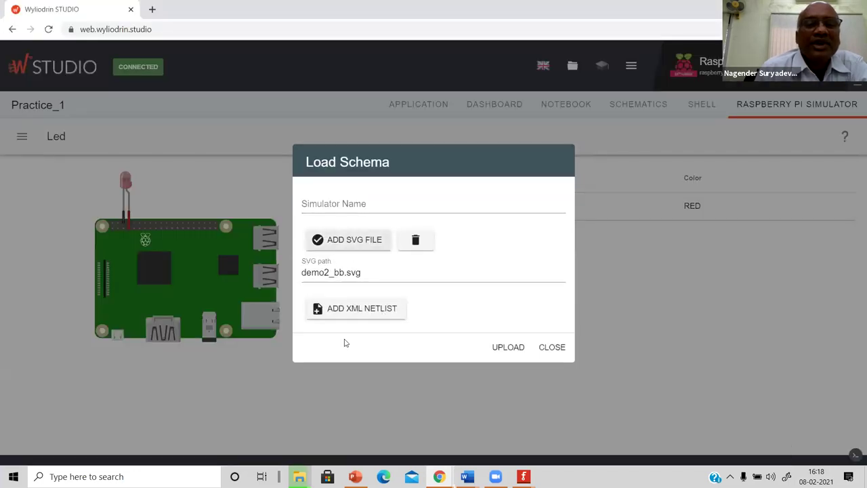
# - Attach demo2_netlist.xml as the schema's XML netlist and upload the schema
pyautogui.click(377, 312)
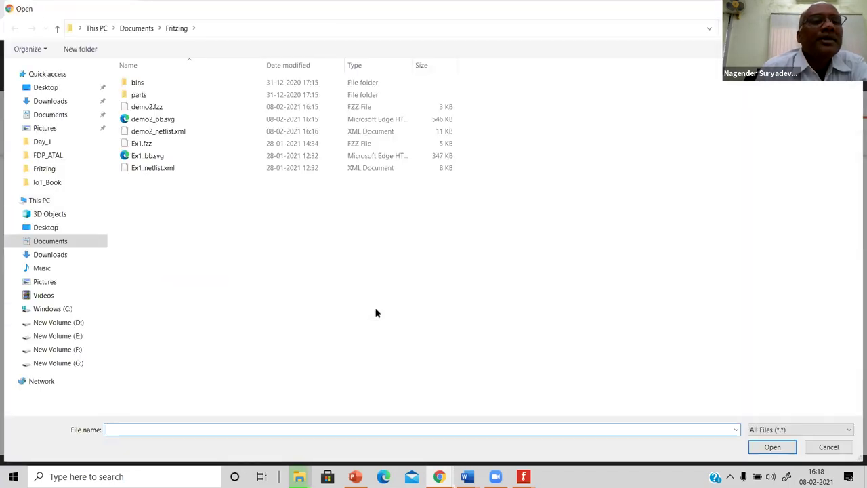
pyautogui.click(182, 133)
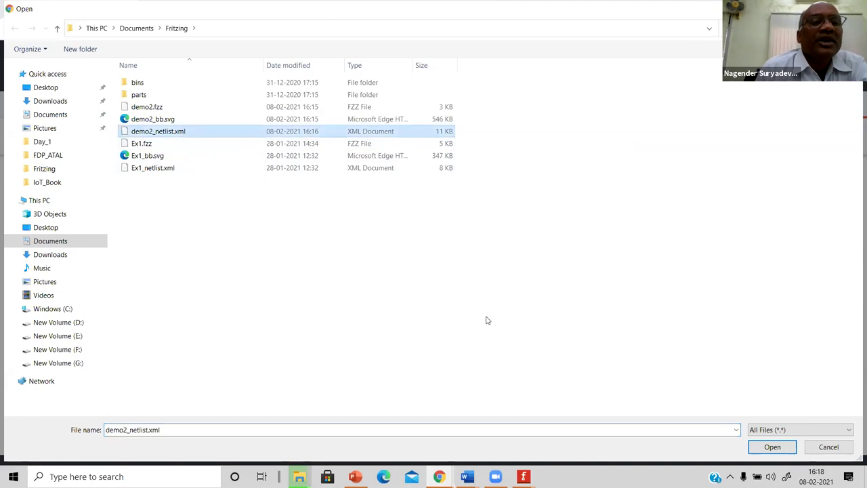
pyautogui.click(774, 448)
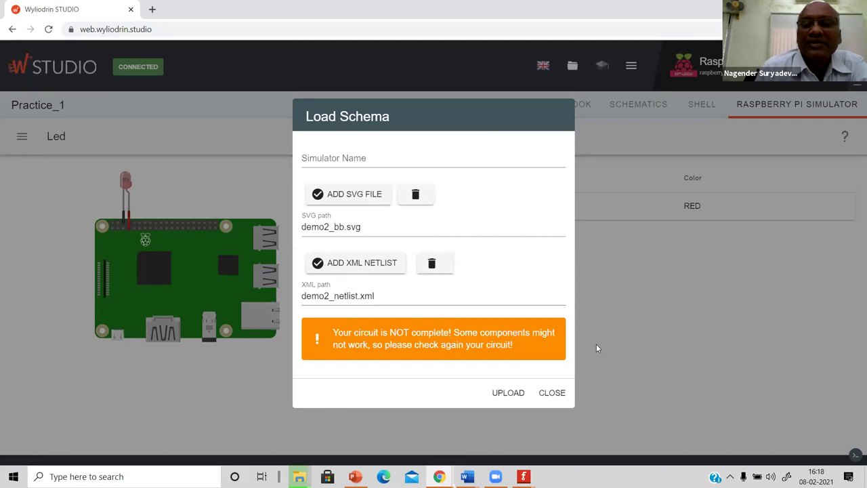
pyautogui.click(509, 392)
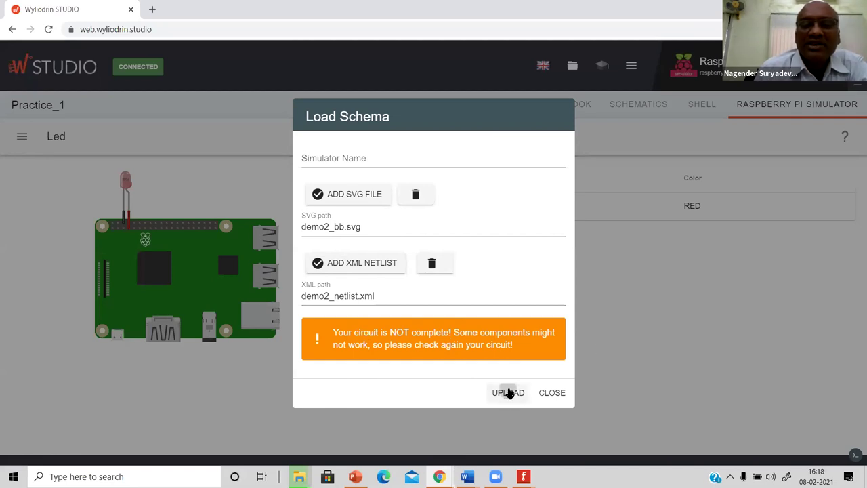
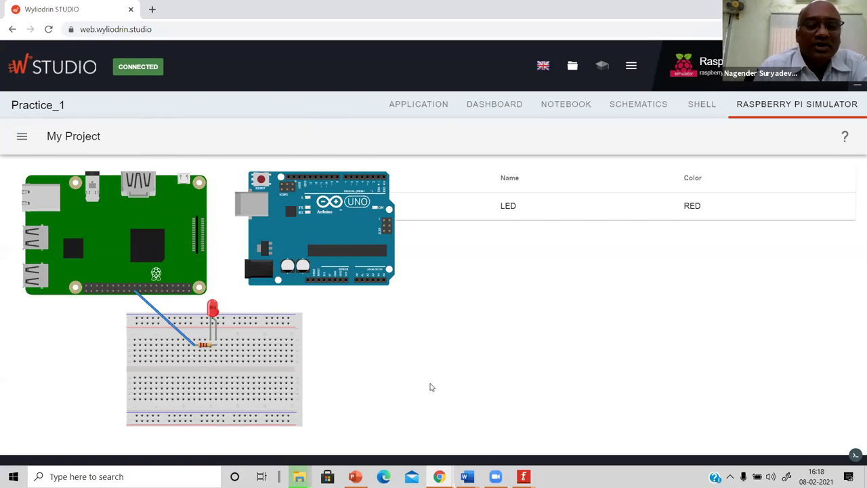
# - Show thumbnails of the open File Explorer windows, including the fritzing.0.9.4.64.pc folder
pyautogui.moveTo(299, 477)
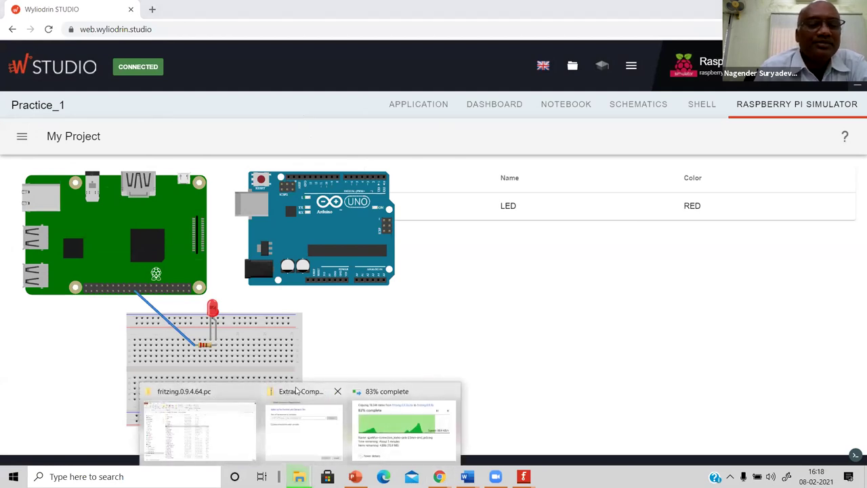
# - Navigate File Explorer from the fritzing window to D:\FDP_ATAL\Day_1\Day_1
pyautogui.click(199, 393)
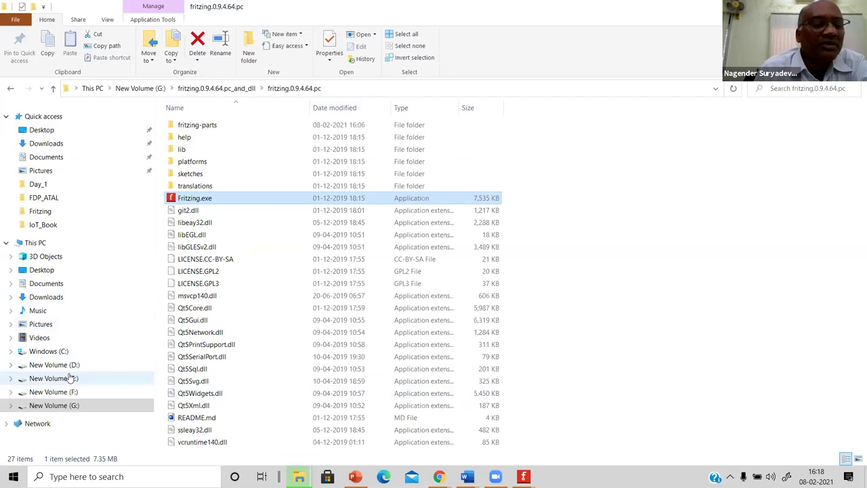
pyautogui.click(72, 383)
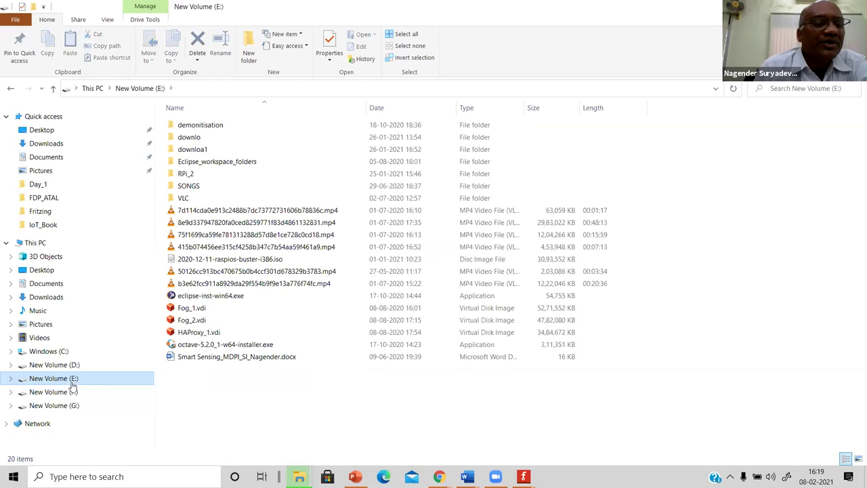
pyautogui.click(71, 365)
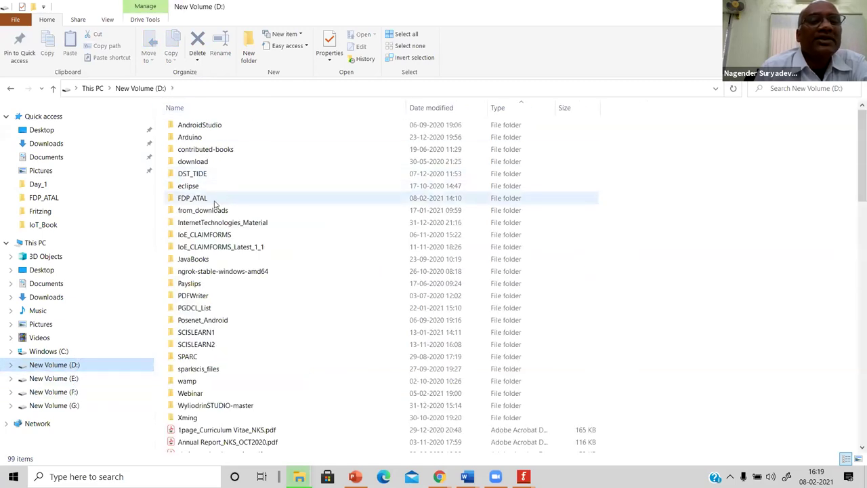
pyautogui.doubleClick(215, 201)
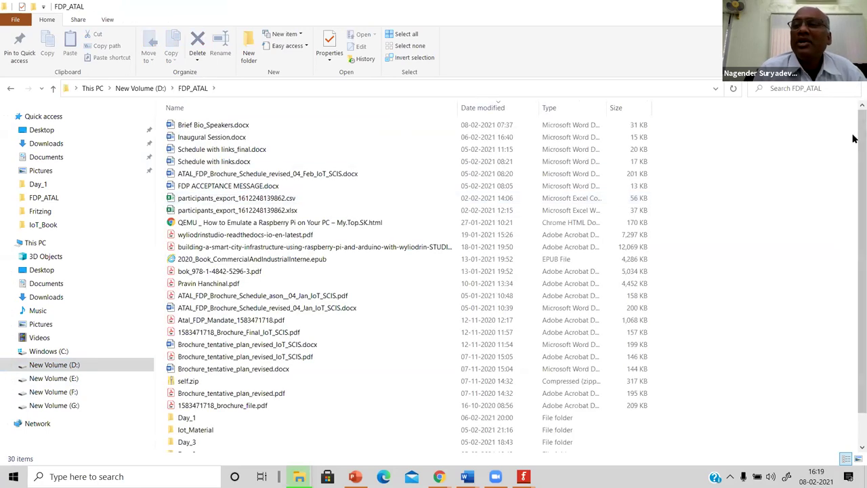
pyautogui.scroll(-1, 853, 197)
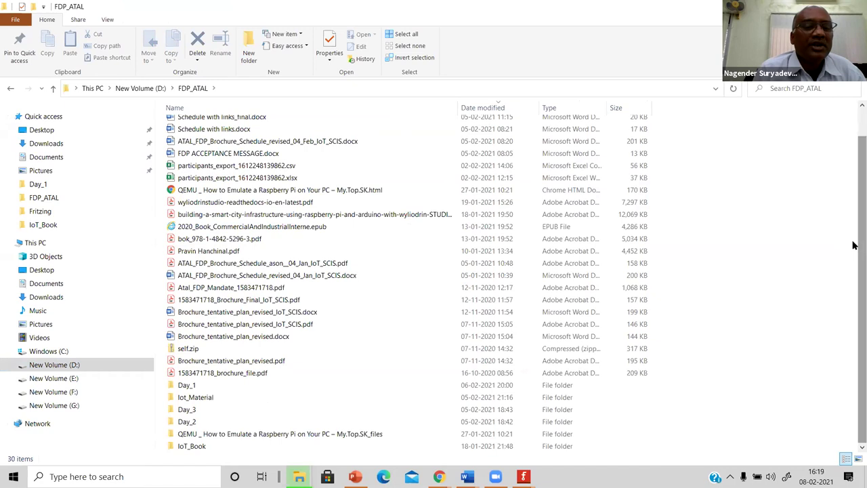
pyautogui.click(201, 385)
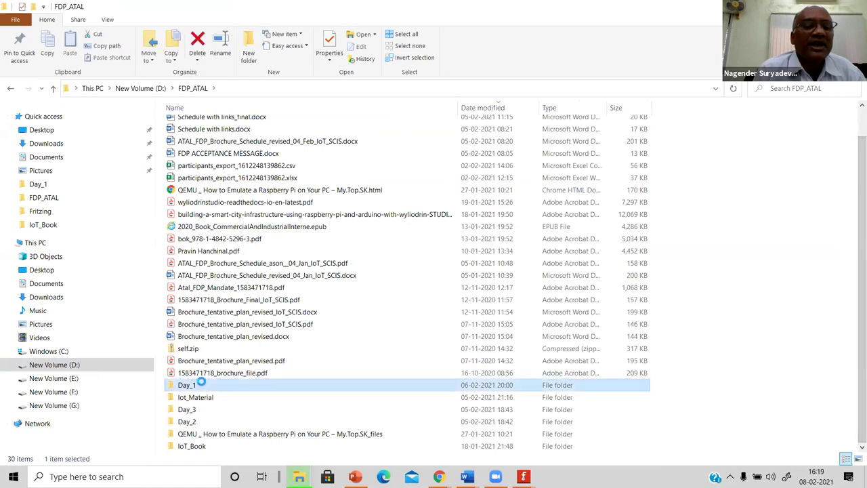
pyautogui.doubleClick(201, 385)
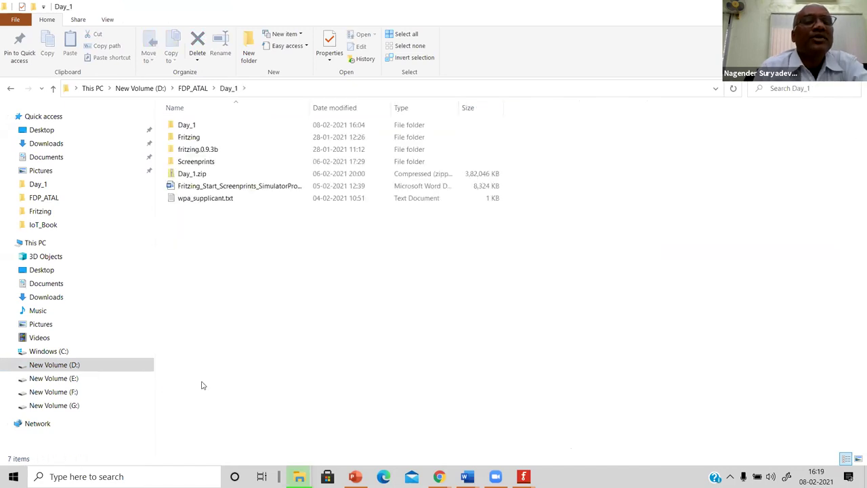
pyautogui.doubleClick(209, 125)
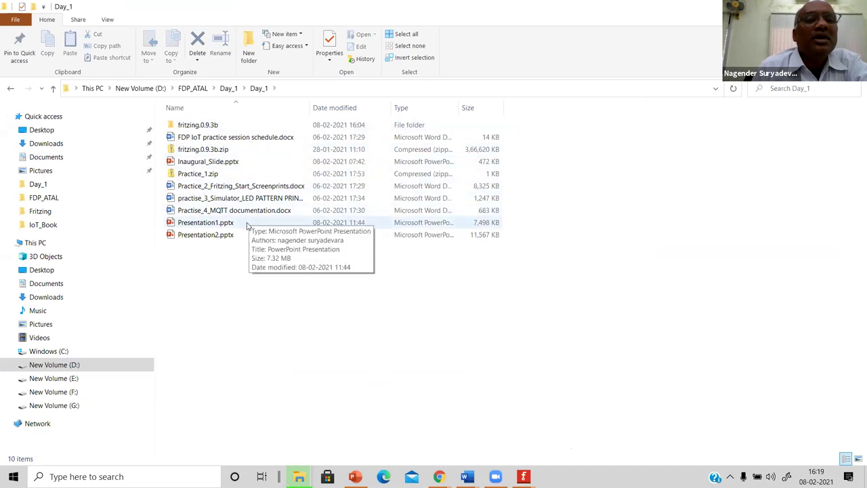
# - Open Practice_2_Fritzing_Start_Screenprints.docx and scroll down to its 'Export from fritzing' section
pyautogui.click(219, 185)
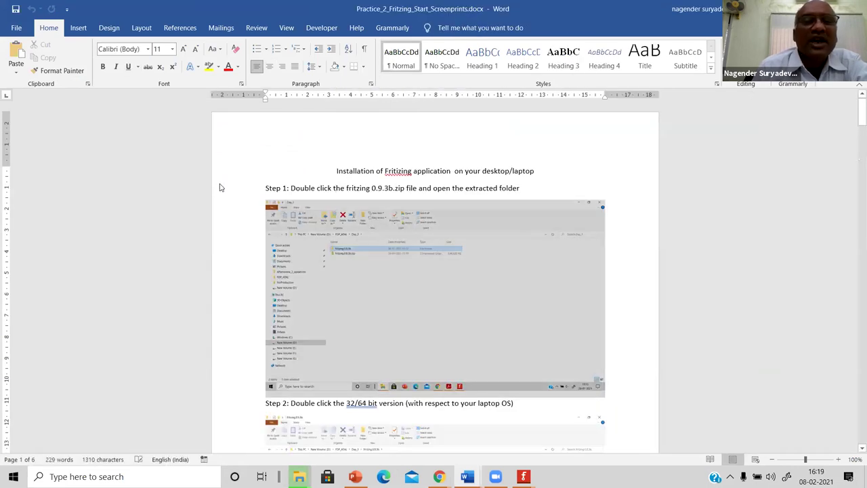
pyautogui.scroll(-10, 219, 187)
pyautogui.scroll(-4, 217, 188)
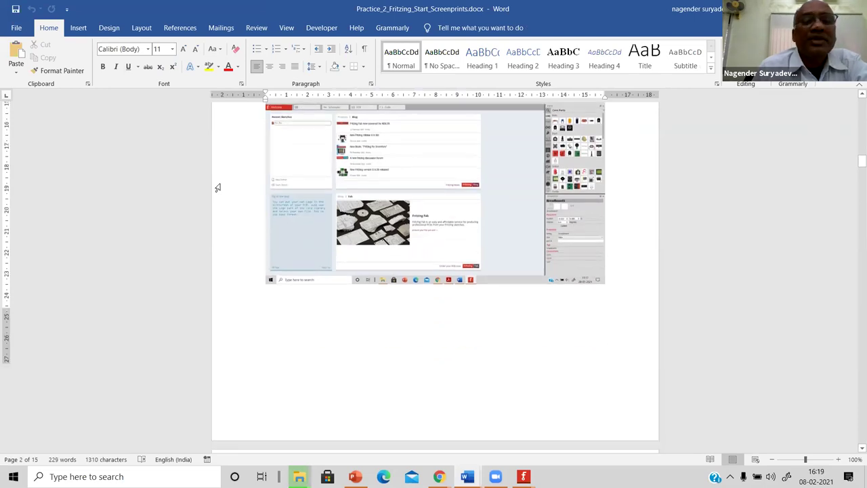
pyautogui.scroll(-8, 218, 188)
pyautogui.scroll(-12, 217, 187)
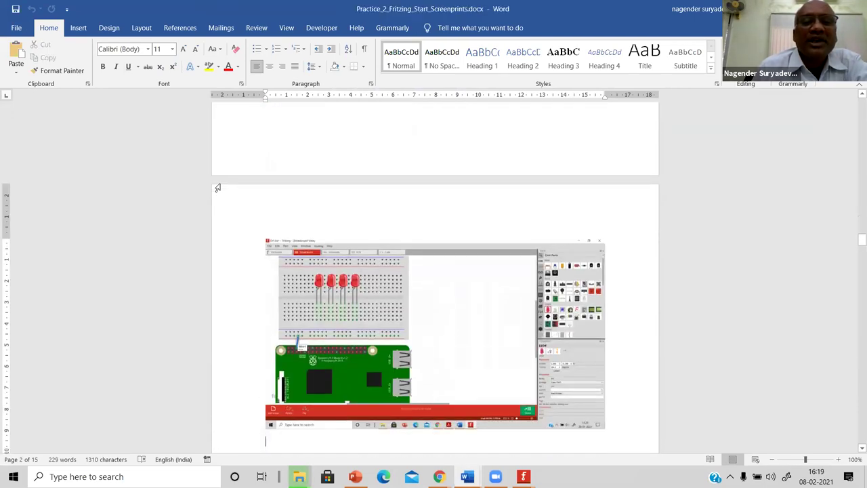
pyautogui.scroll(-8, 218, 188)
pyautogui.scroll(-10, 218, 188)
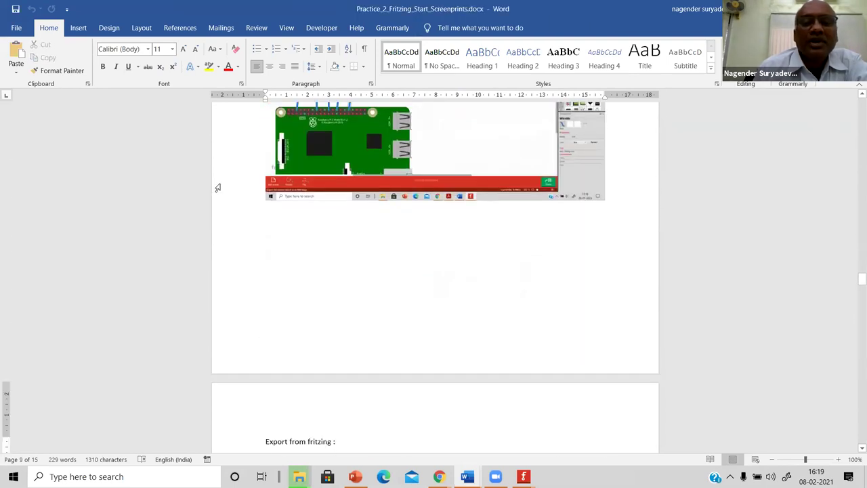
pyautogui.scroll(-9, 218, 188)
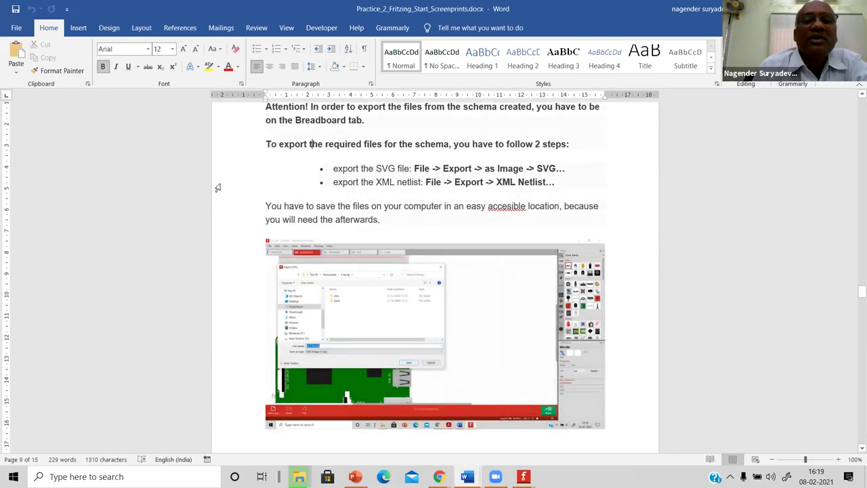
pyautogui.scroll(5, 218, 188)
# - Place the cursor at the XML netlist export step, then switch to the Schedule with links_final document
pyautogui.click(311, 272)
pyautogui.click(333, 347)
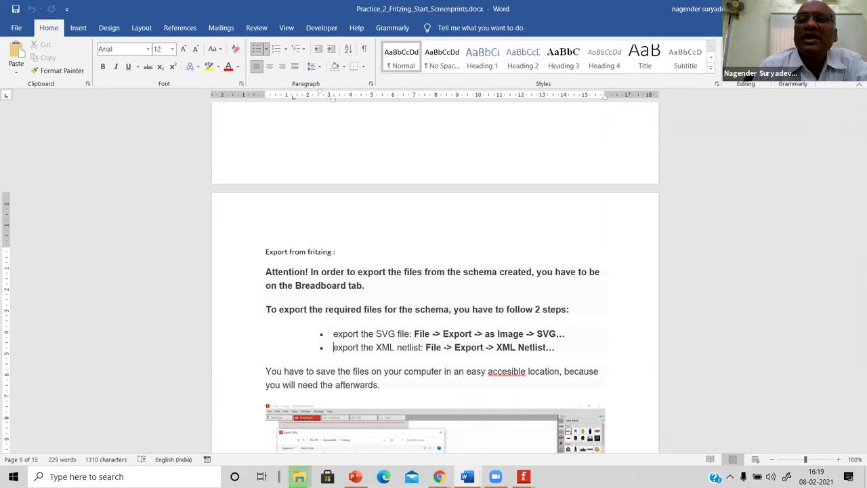
pyautogui.hotkey('alt', 'Tab')
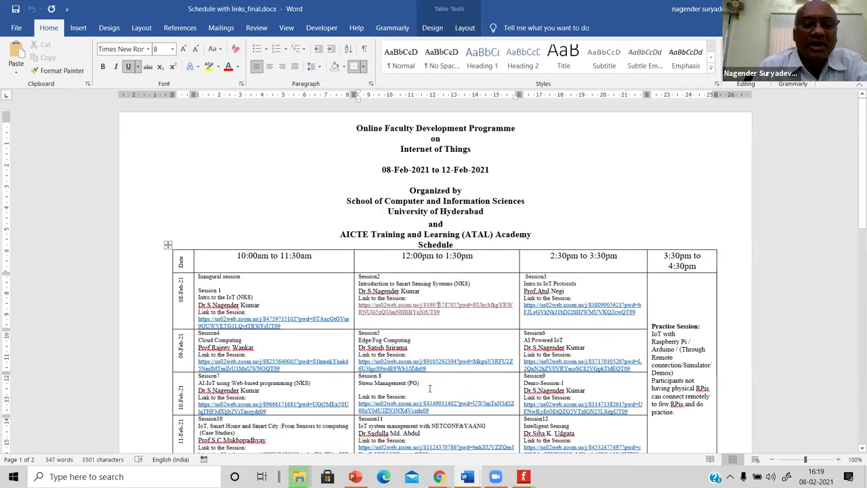
# - Open practise_3_Simulator_LED PATTERN PRINTING.docx from the Day_1 folder and scroll to its page 4 source code
pyautogui.moveTo(298, 476)
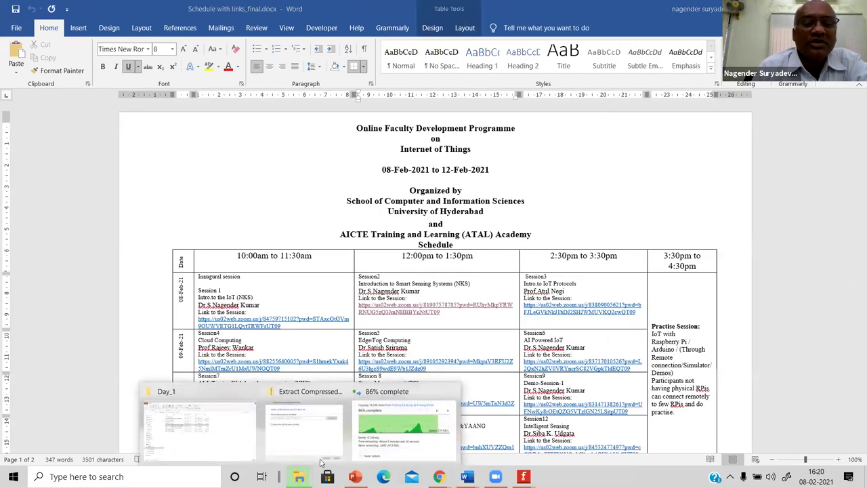
pyautogui.click(192, 395)
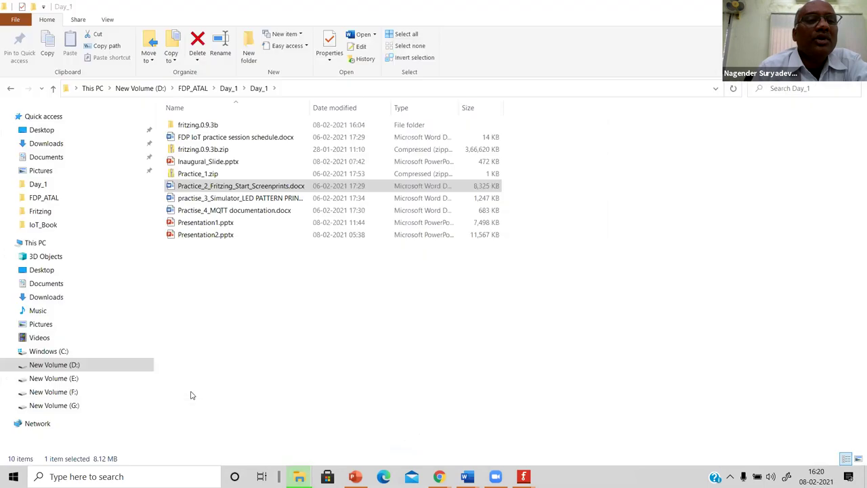
pyautogui.click(221, 200)
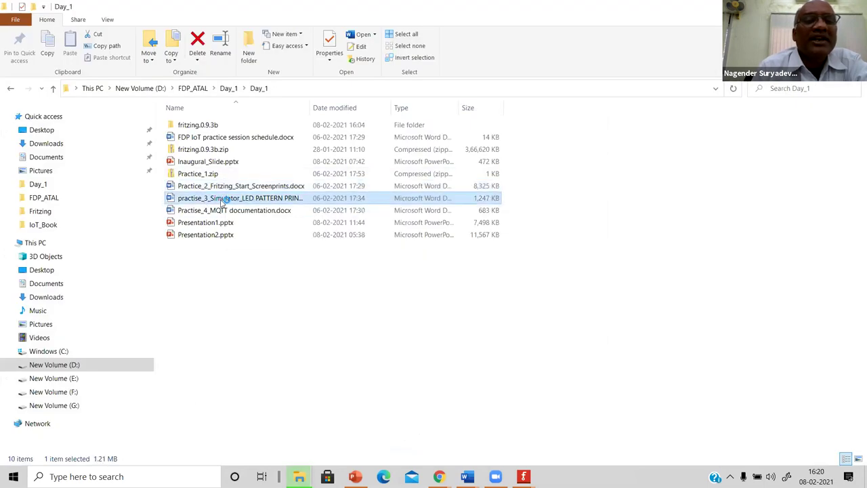
pyautogui.doubleClick(222, 198)
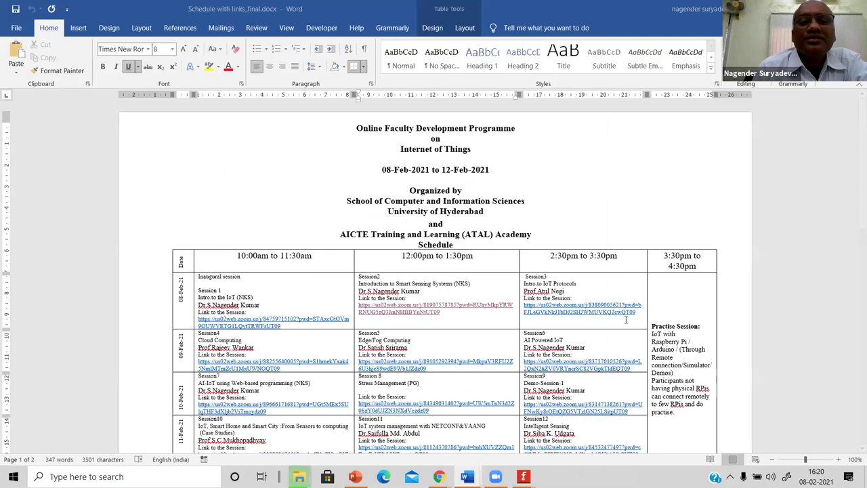
pyautogui.moveTo(855, 117); pyautogui.dragTo(855, 268)
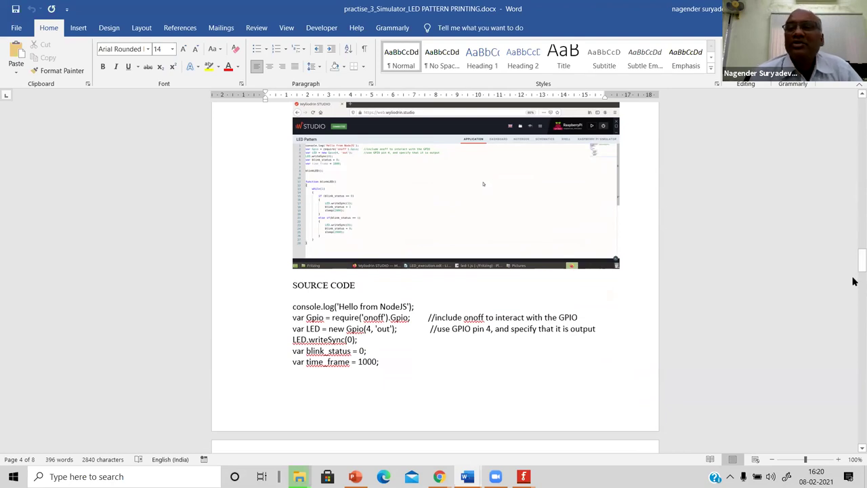
# - Highlight the console.log, onoff Gpio require and pin 4 LED lines in the source code
pyautogui.moveTo(853, 261); pyautogui.dragTo(854, 263)
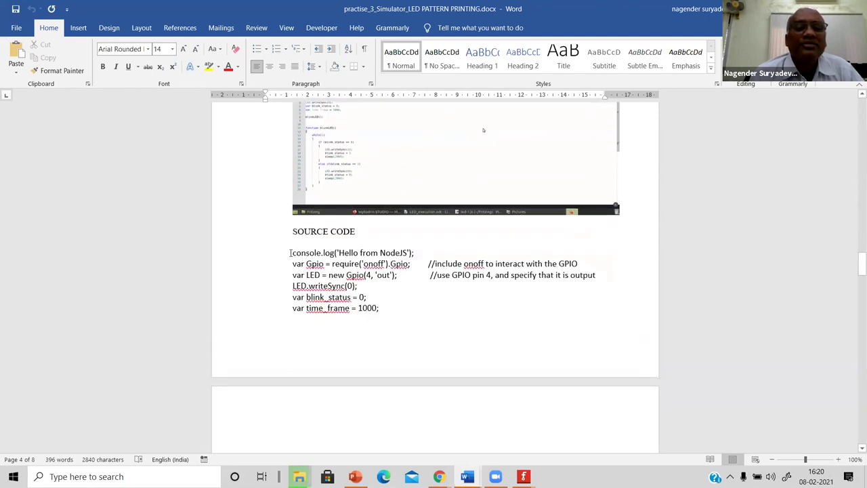
pyautogui.moveTo(292, 253); pyautogui.dragTo(359, 253)
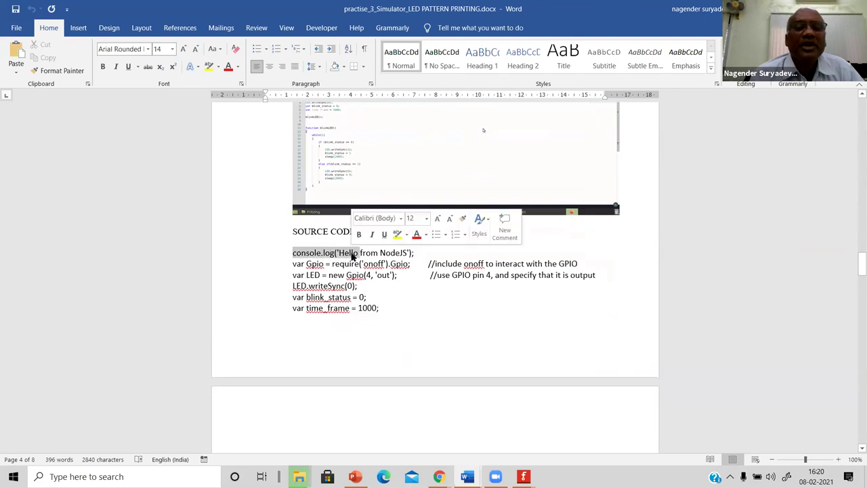
pyautogui.click(291, 266)
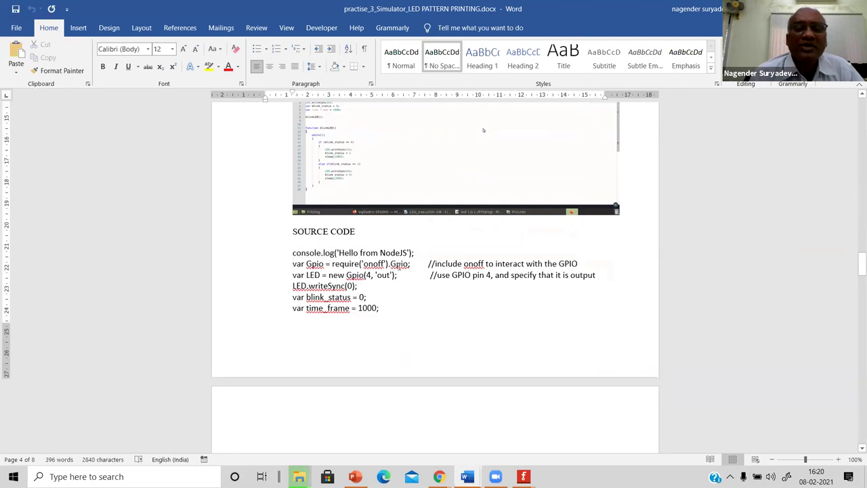
pyautogui.moveTo(410, 264); pyautogui.dragTo(271, 267)
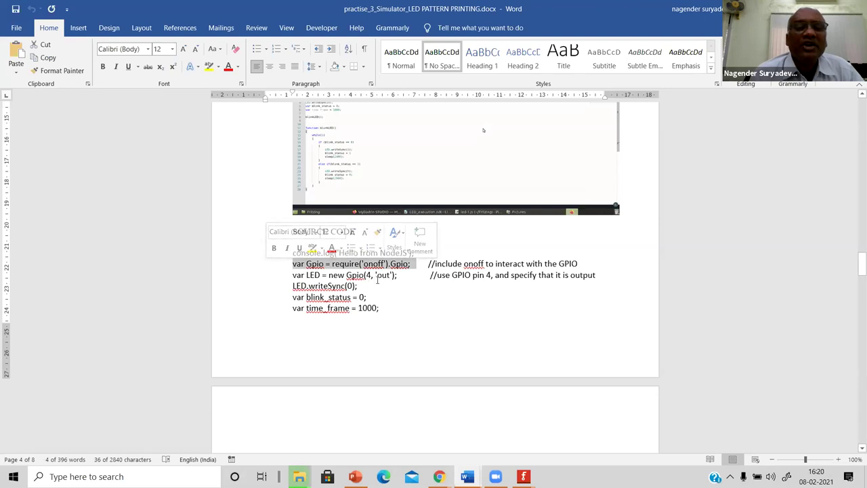
pyautogui.moveTo(409, 275); pyautogui.dragTo(372, 274)
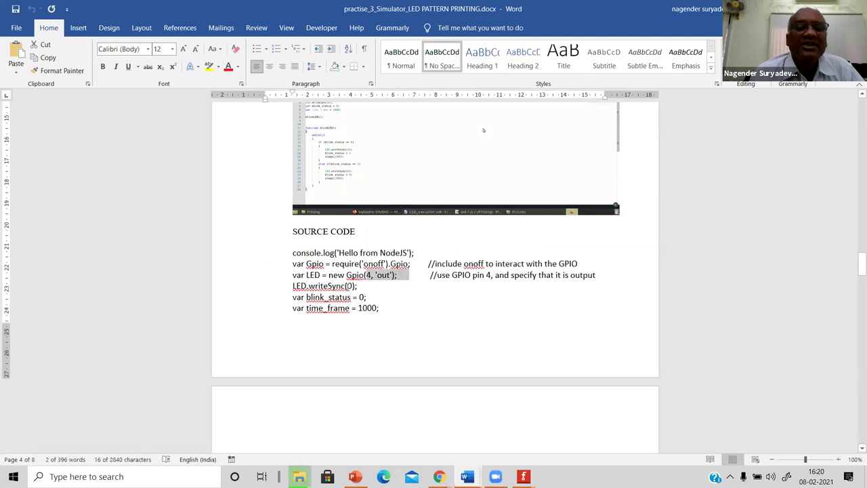
pyautogui.click(351, 285)
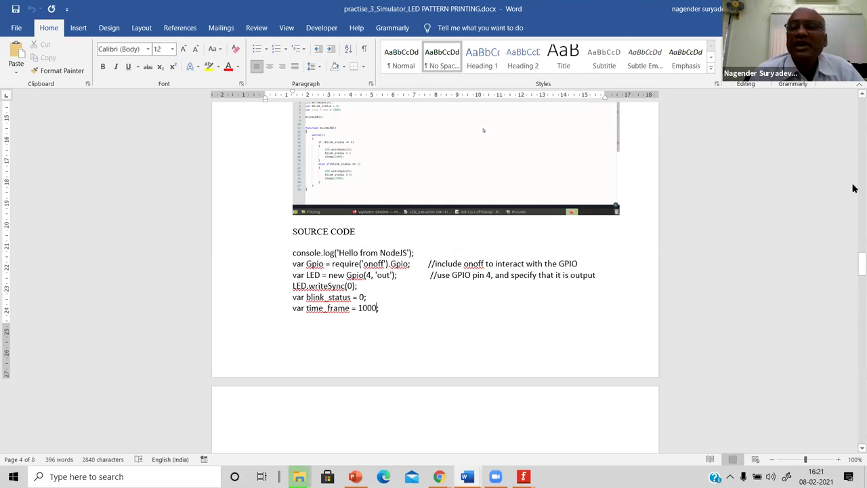
# - Scroll through the code and select the blinkLED code block, then clear the selection
pyautogui.moveTo(855, 260); pyautogui.dragTo(854, 284)
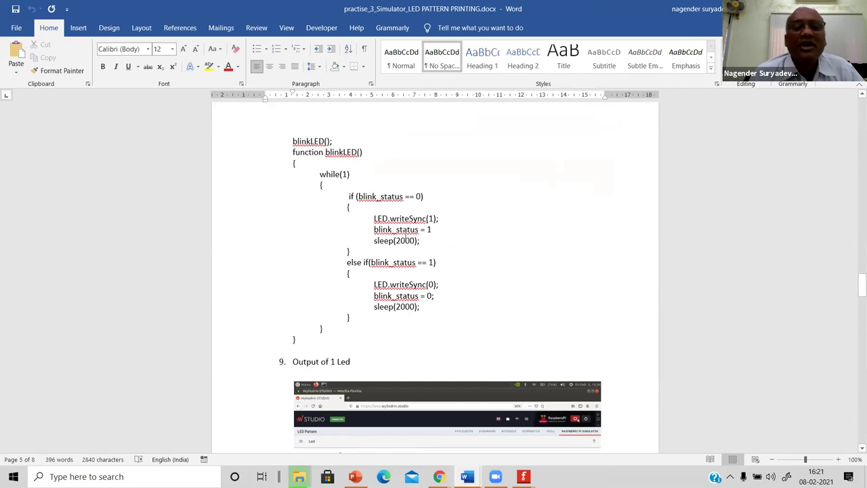
pyautogui.moveTo(855, 288); pyautogui.dragTo(854, 300)
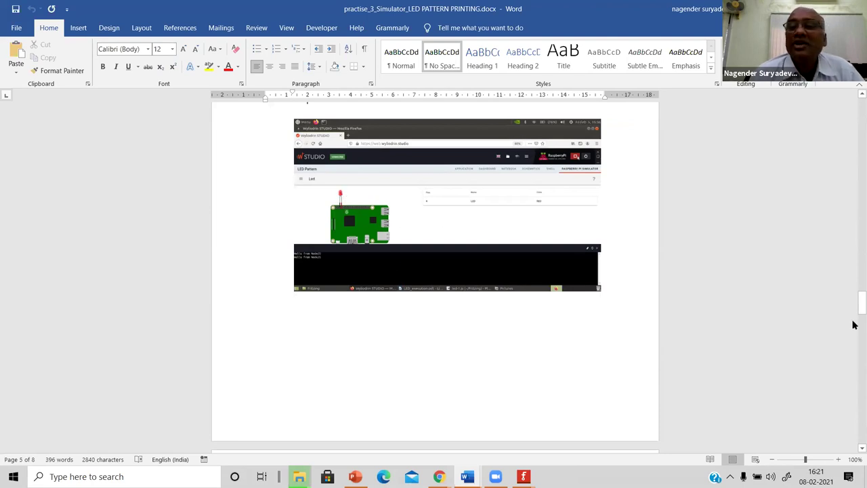
pyautogui.moveTo(854, 311)
pyautogui.mouseDown()
pyautogui.moveTo(857, 285)
pyautogui.moveTo(854, 294)
pyautogui.mouseUp()
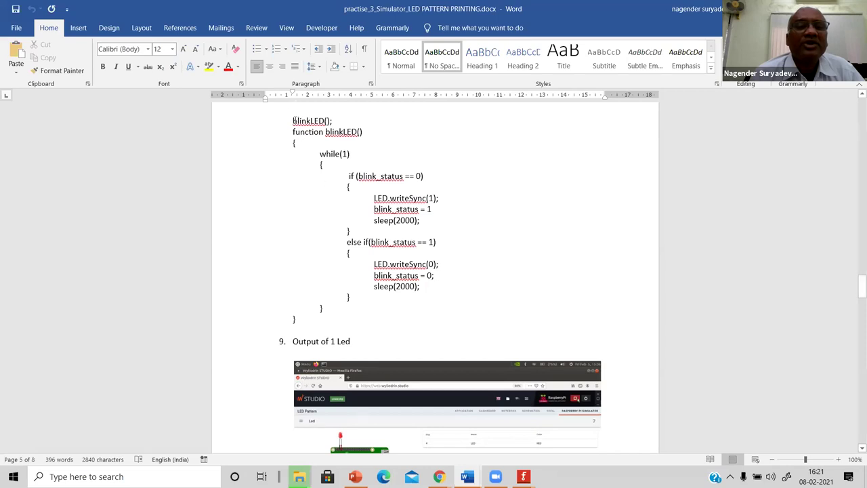
pyautogui.keyDown('shift'); pyautogui.moveTo(400, 154); pyautogui.dragTo(494, 328); pyautogui.keyUp('shift')
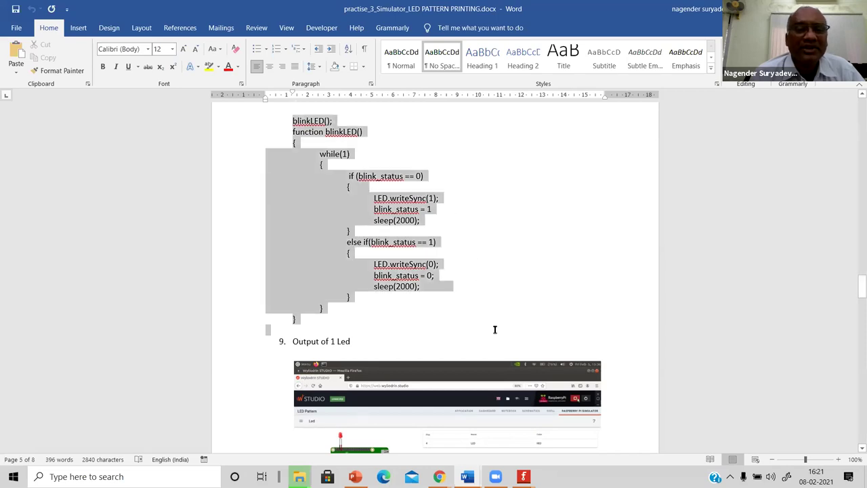
pyautogui.moveTo(854, 287); pyautogui.dragTo(853, 392)
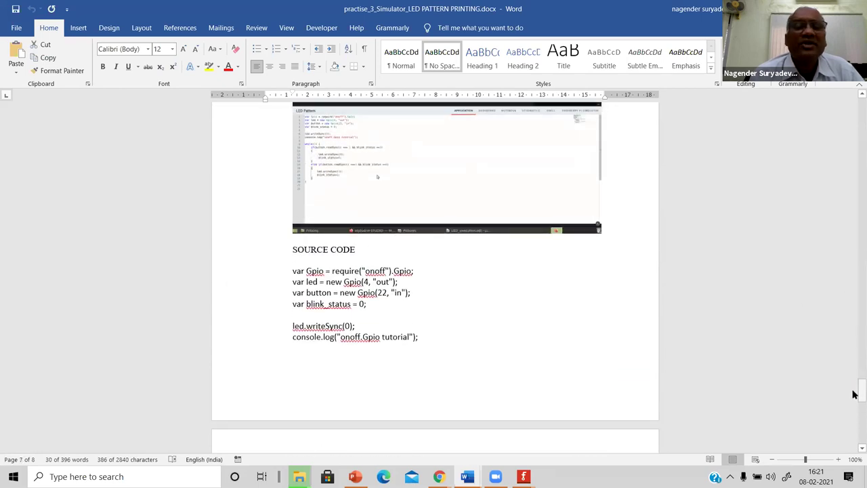
pyautogui.moveTo(853, 392); pyautogui.dragTo(853, 365)
pyautogui.click(365, 131)
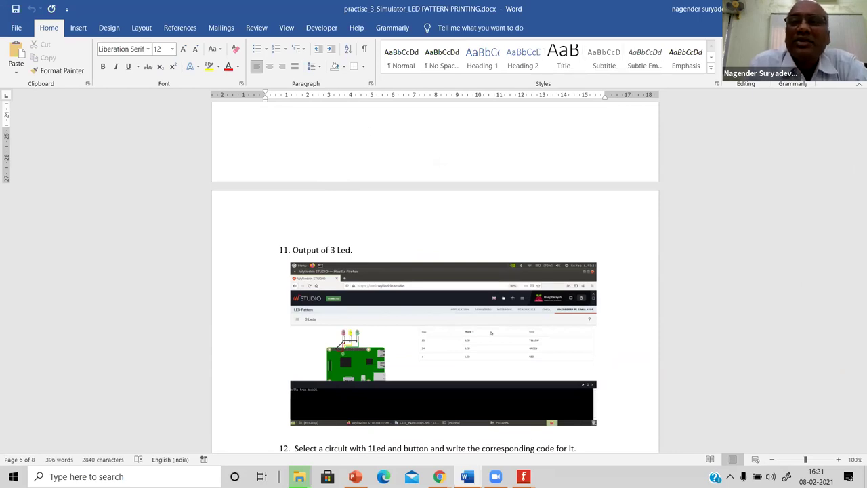
# - Switch to the FDP IoT practice session schedule document in Word
pyautogui.hotkey('alt', 'Tab')
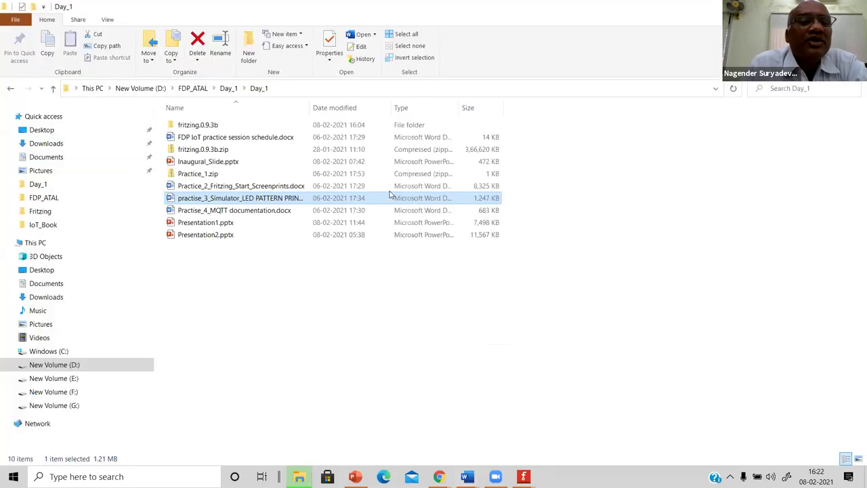
pyautogui.click(467, 476)
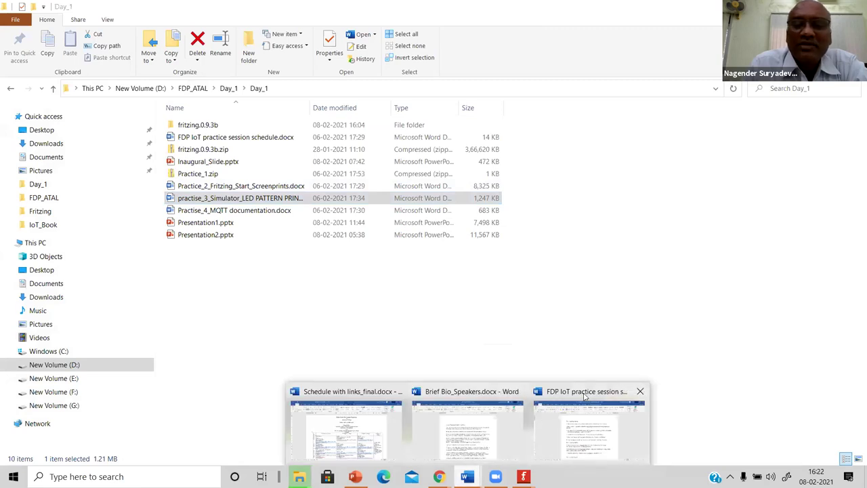
pyautogui.click(582, 392)
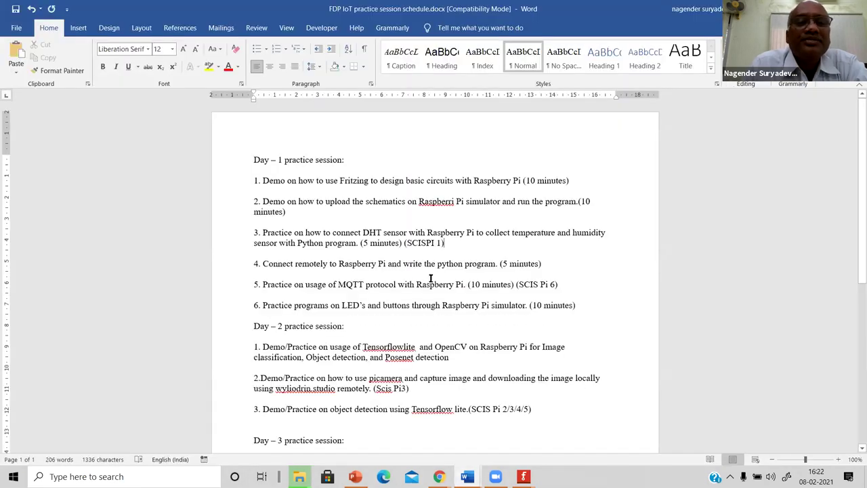
pyautogui.moveTo(252, 233); pyautogui.dragTo(590, 307)
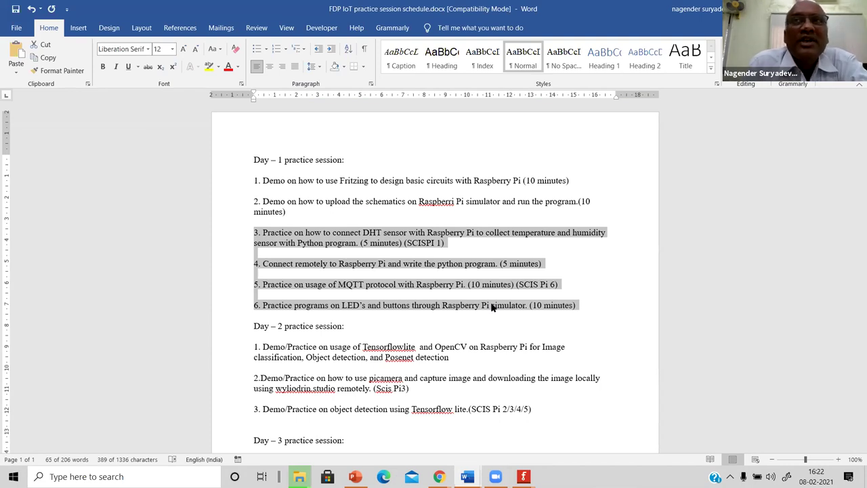
pyautogui.click(465, 214)
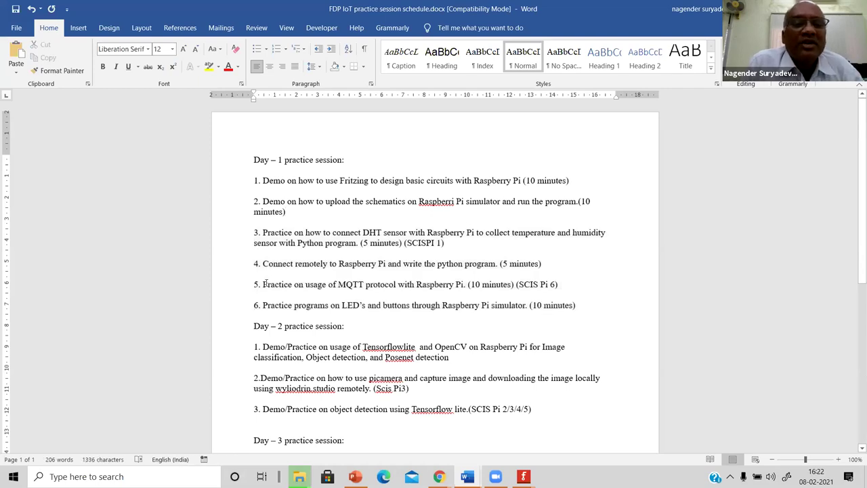
pyautogui.moveTo(265, 284); pyautogui.dragTo(566, 279)
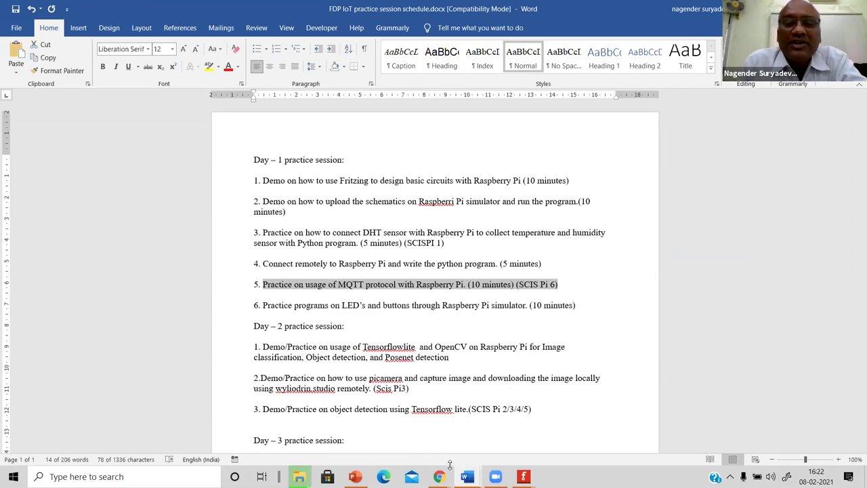
pyautogui.click(472, 389)
pyautogui.moveTo(439, 476)
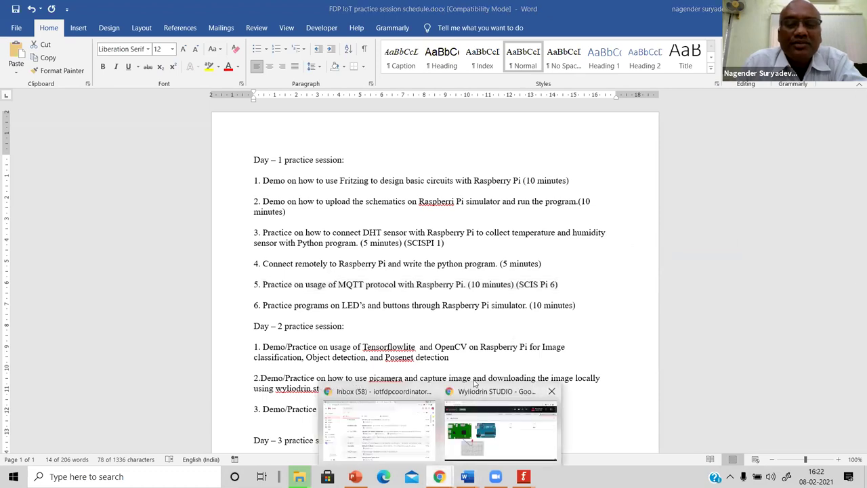
# - Switch to the Wyliodrin STUDIO Chrome window and confirm exiting the Practice_1 project
pyautogui.click(379, 401)
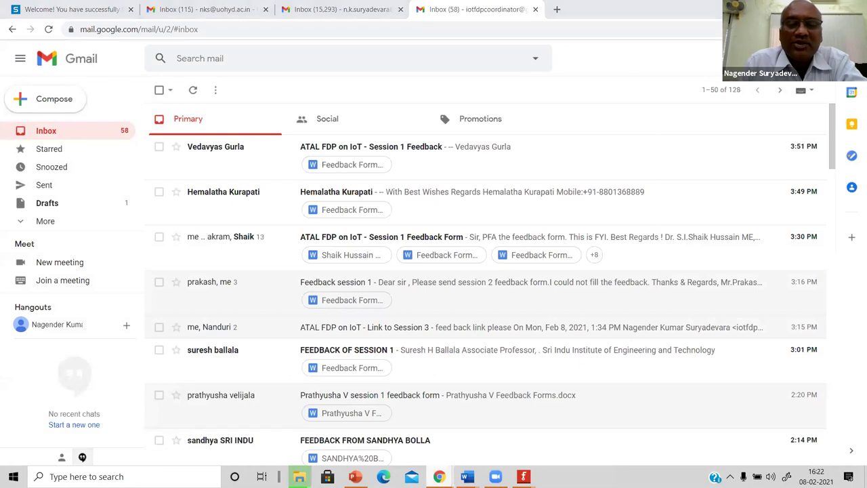
pyautogui.moveTo(439, 476)
pyautogui.click(495, 393)
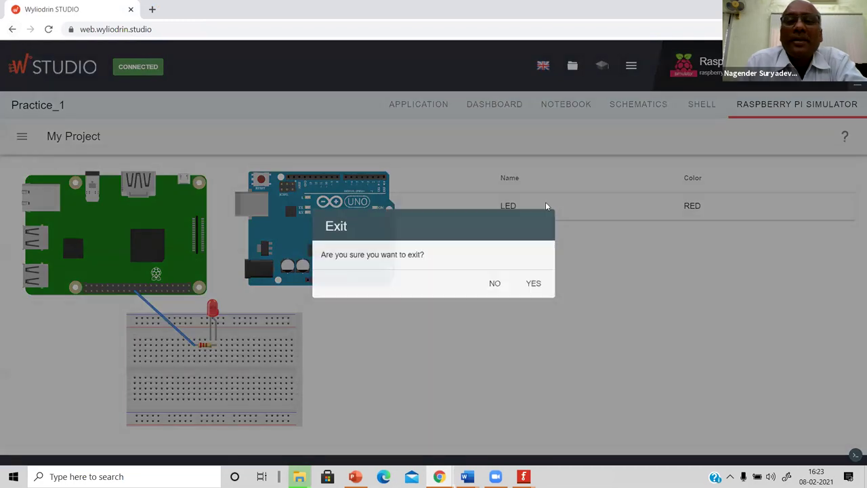
pyautogui.click(542, 284)
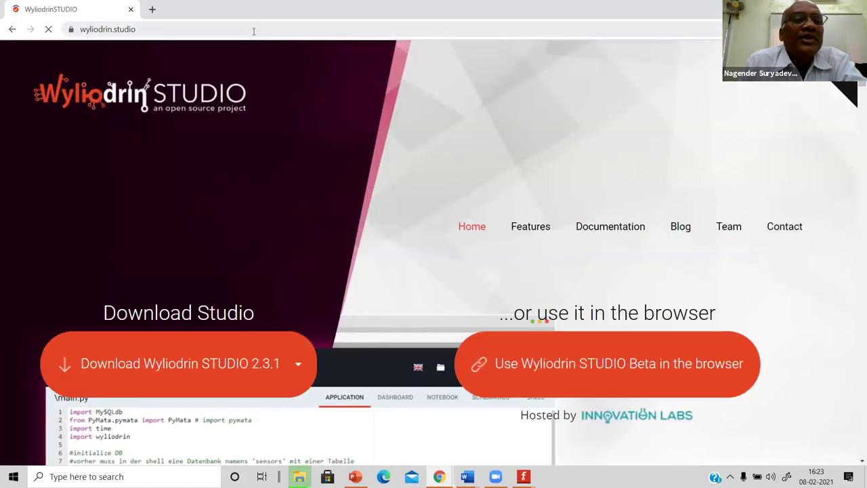
# - Go to web.wyliodrin.studio from the address bar using the 'we' suggestion
pyautogui.click(254, 31)
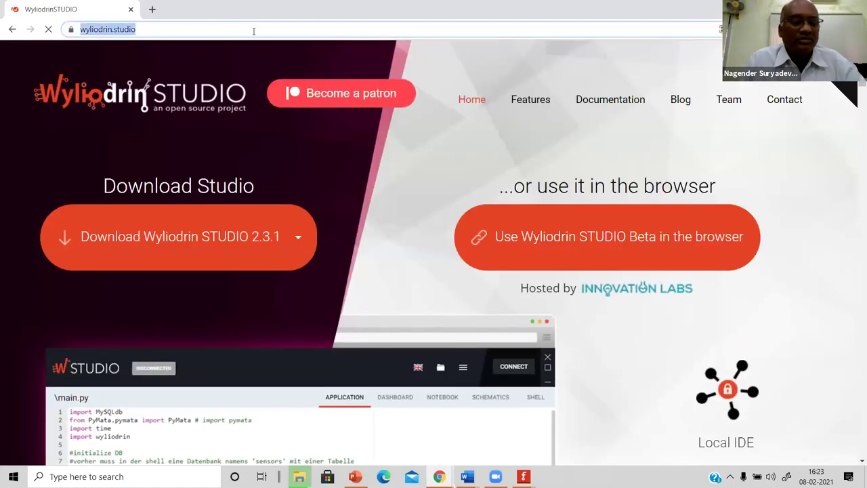
pyautogui.write('we')
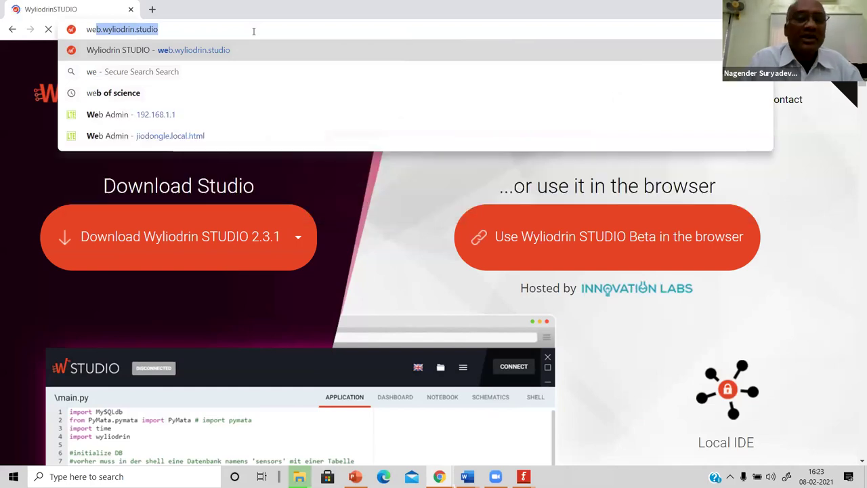
pyautogui.press('Return')
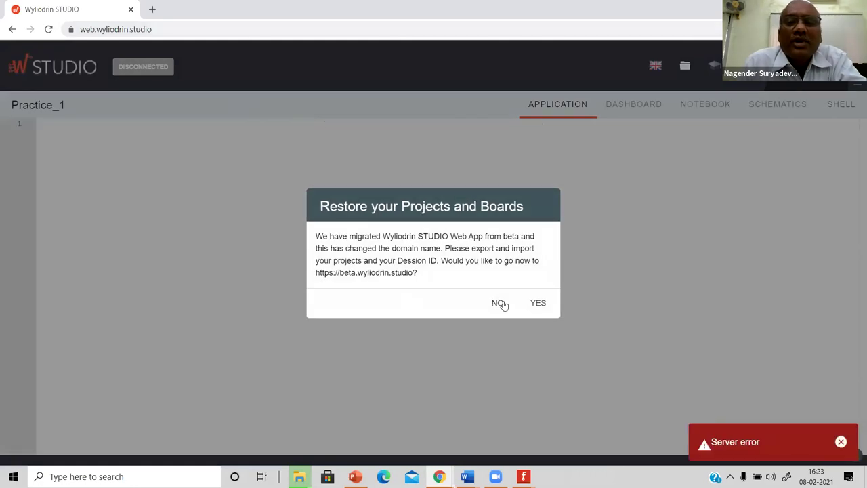
# - Decline the restore prompt, dismiss the server error, keep Studio here, and connect to SCISPi6
pyautogui.click(499, 302)
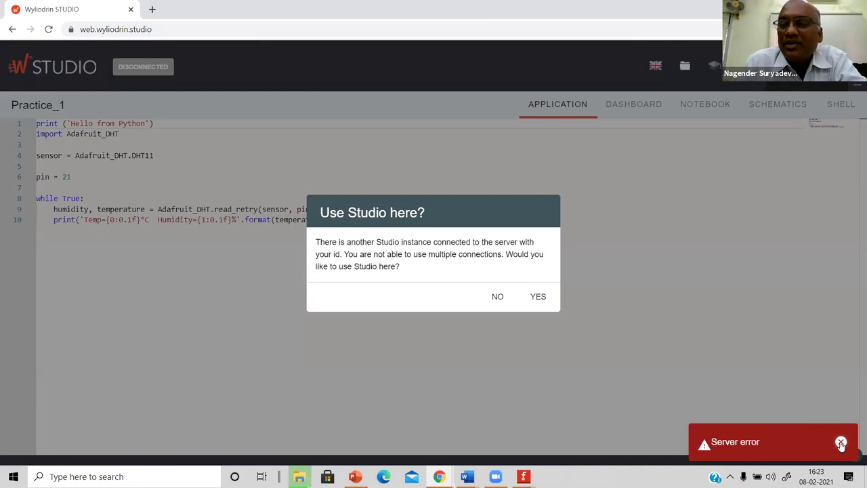
pyautogui.click(841, 443)
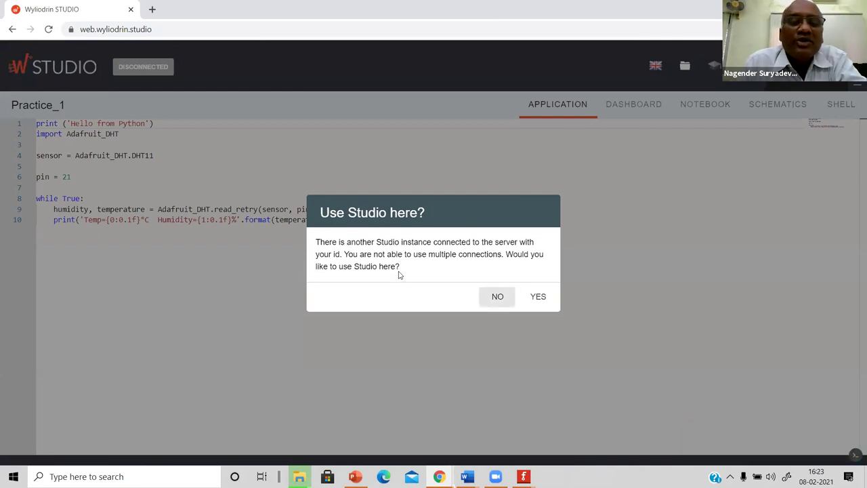
pyautogui.click(539, 298)
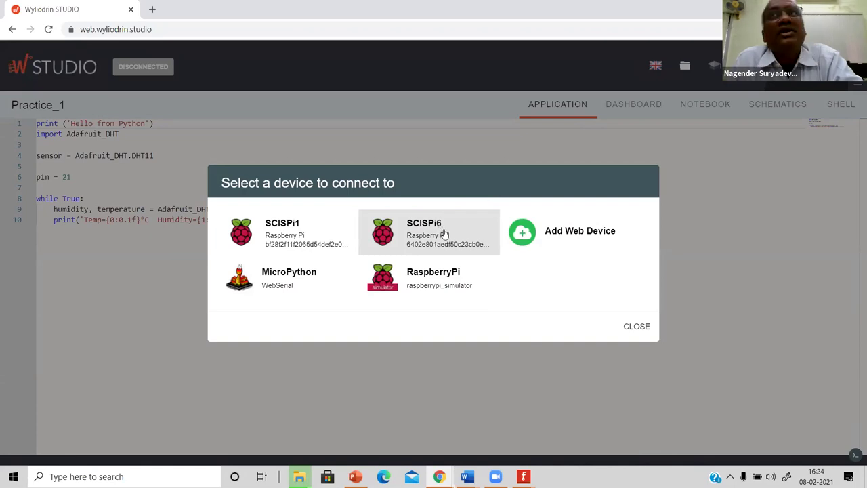
pyautogui.click(436, 241)
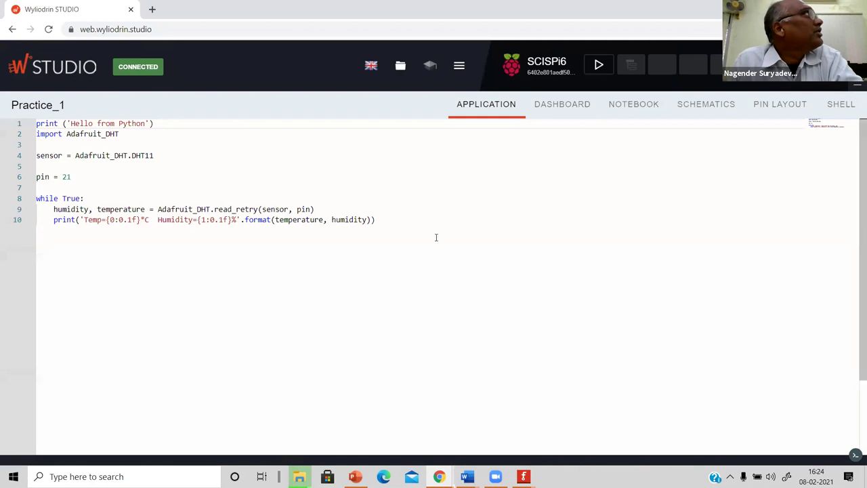
# - Open the SHELL tab and focus the SCISPi6 terminal for commands
pyautogui.click(838, 108)
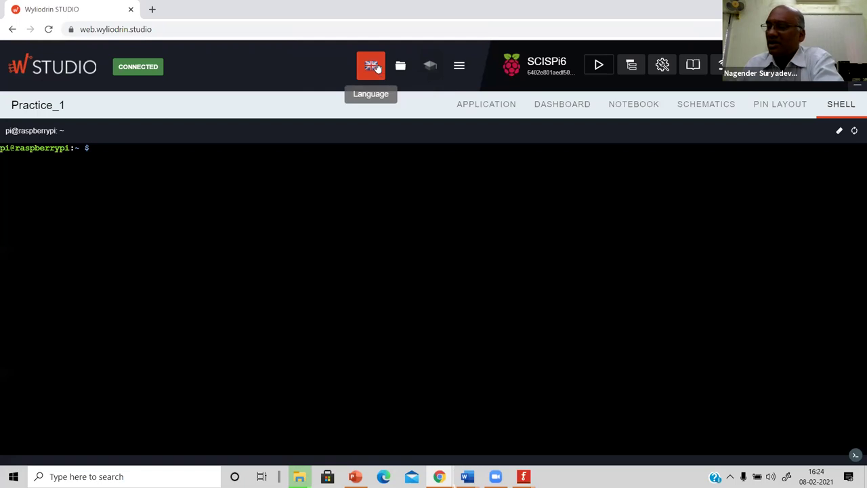
pyautogui.click(171, 152)
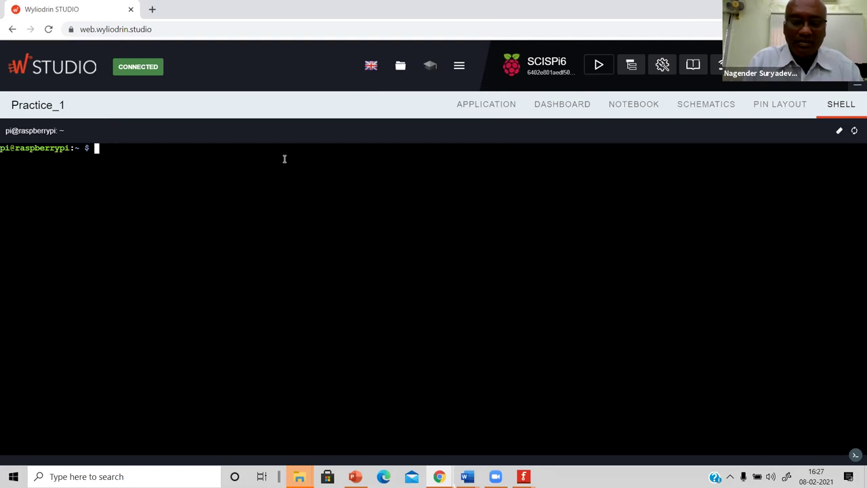
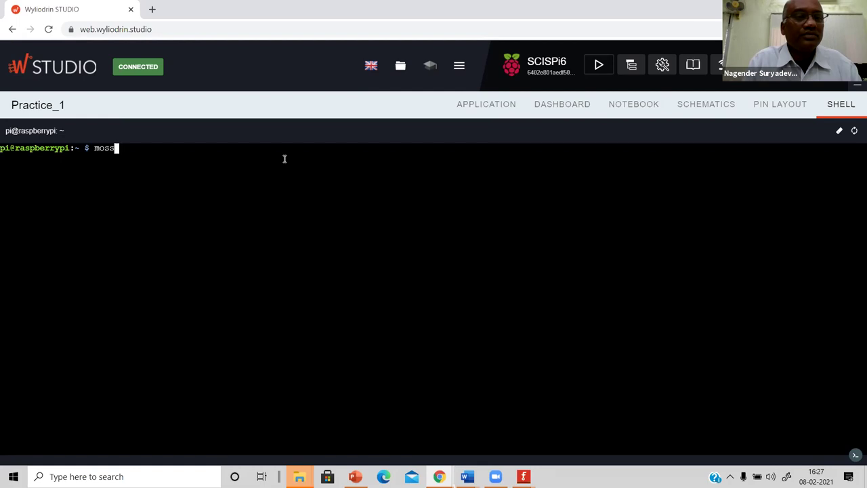
# - Type mosquitto_pub -d -p 1883 with the broker username and password, -t test -m "Message1"
pyautogui.press('BackSpace')
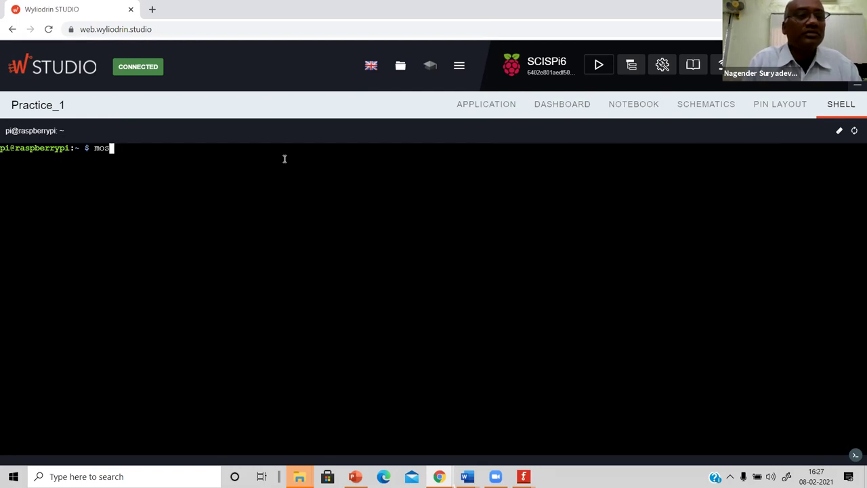
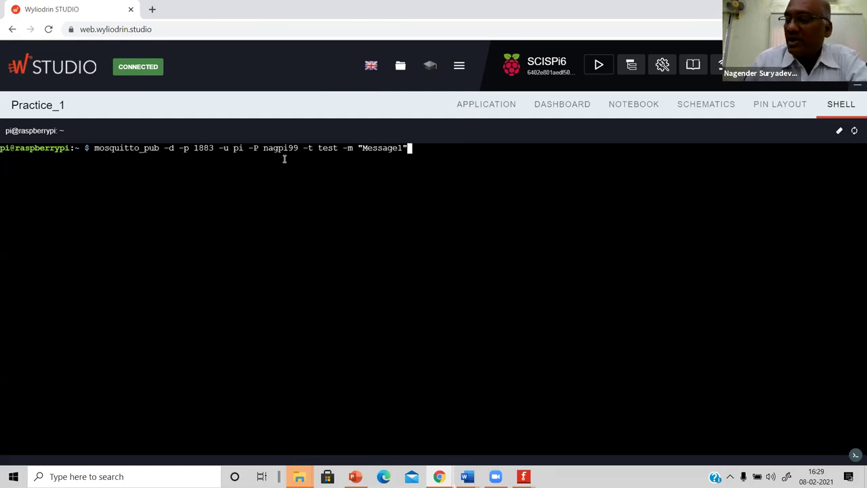
# - Publish 'Message1' to topic test twice with mosquitto_pub
pyautogui.press('Return')
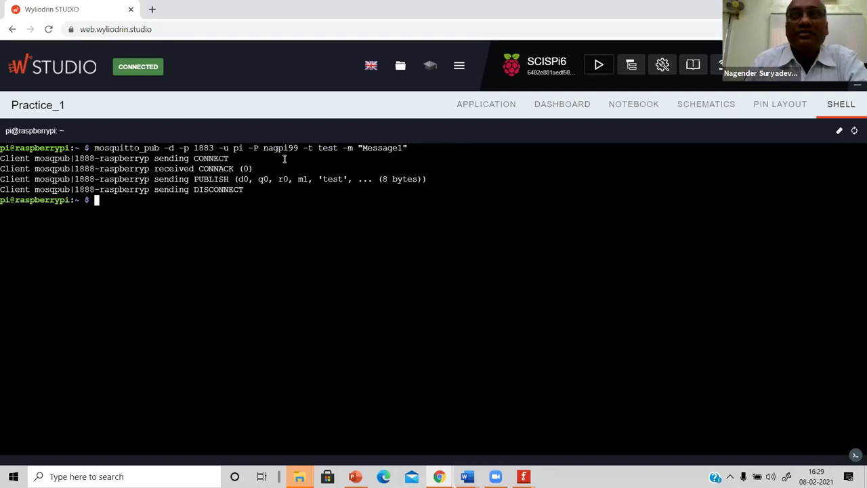
pyautogui.press('Up')
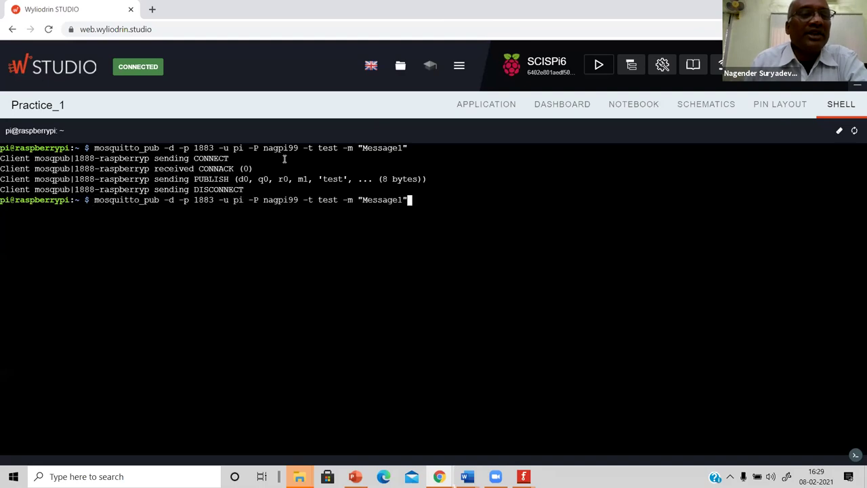
pyautogui.press('Return')
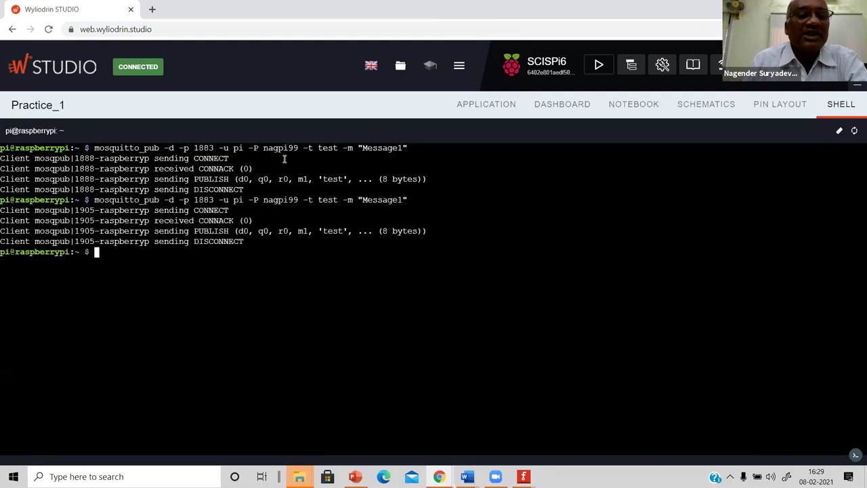
# - Edit the publish command to send 'Message1234' to topic test, then recall the earlier Message1 command
pyautogui.press('Up')
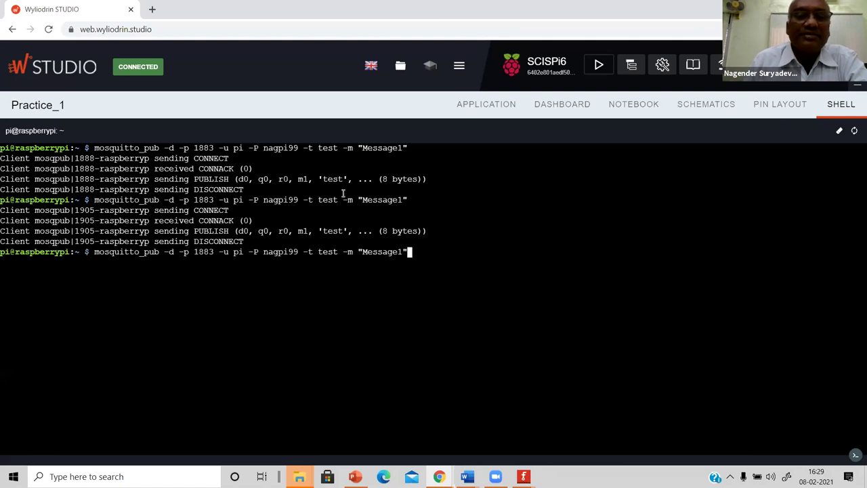
pyautogui.press('Left')
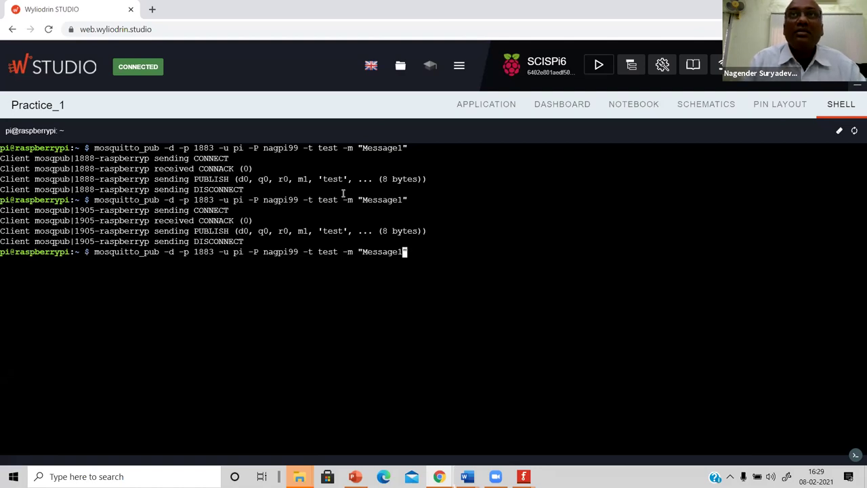
pyautogui.write('234')
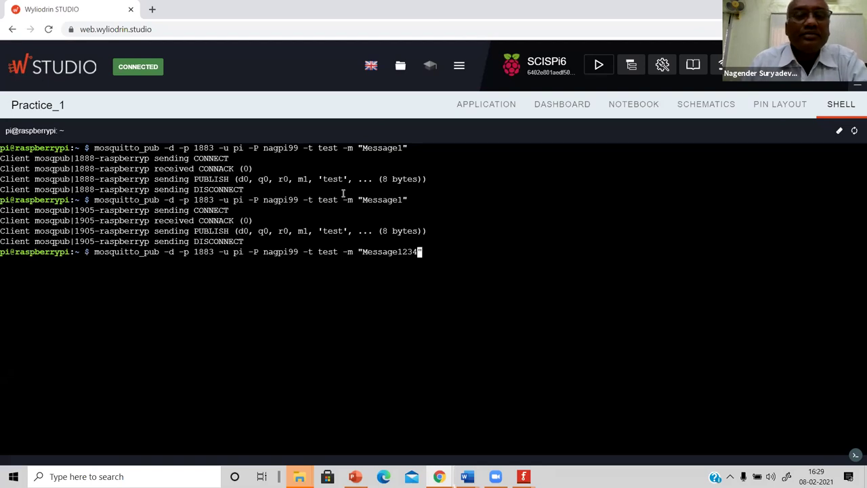
pyautogui.press('Return')
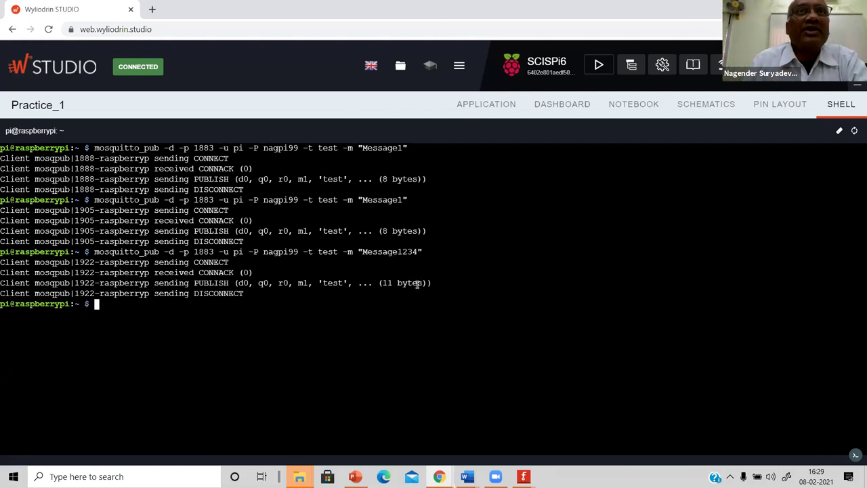
pyautogui.press('Up')
pyautogui.press('Up')
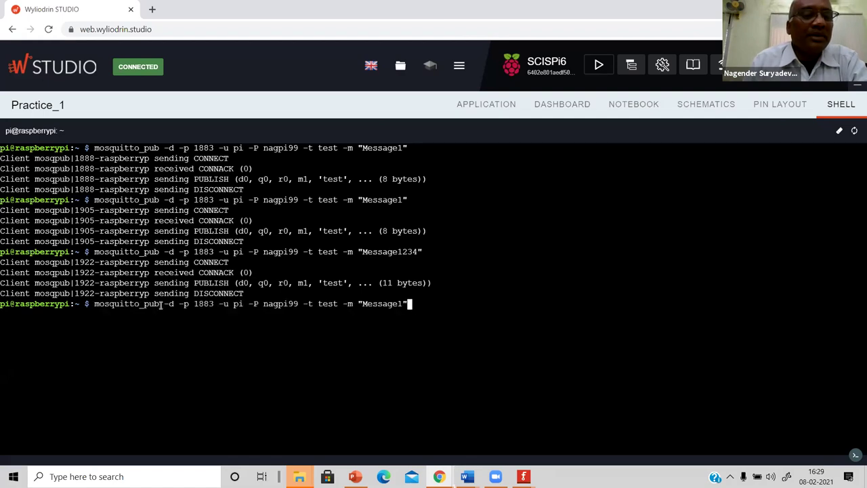
pyautogui.moveTo(160, 304); pyautogui.dragTo(96, 307)
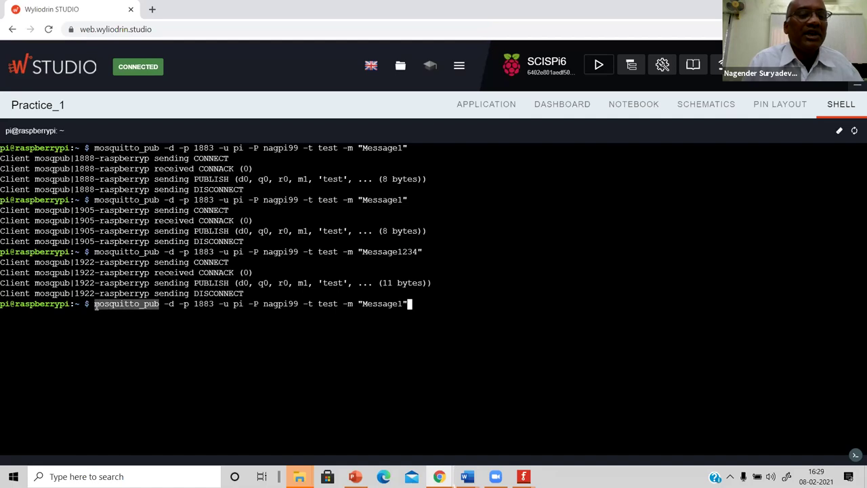
pyautogui.click(399, 304)
pyautogui.moveTo(399, 303); pyautogui.dragTo(219, 304)
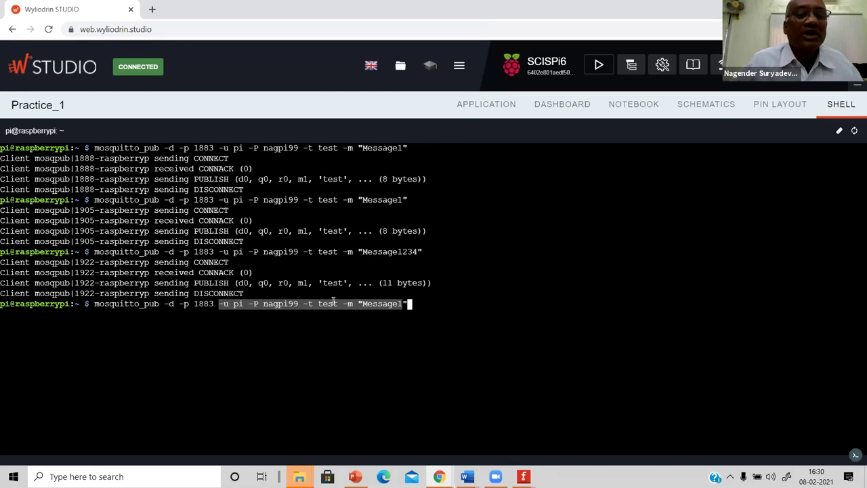
pyautogui.click(421, 298)
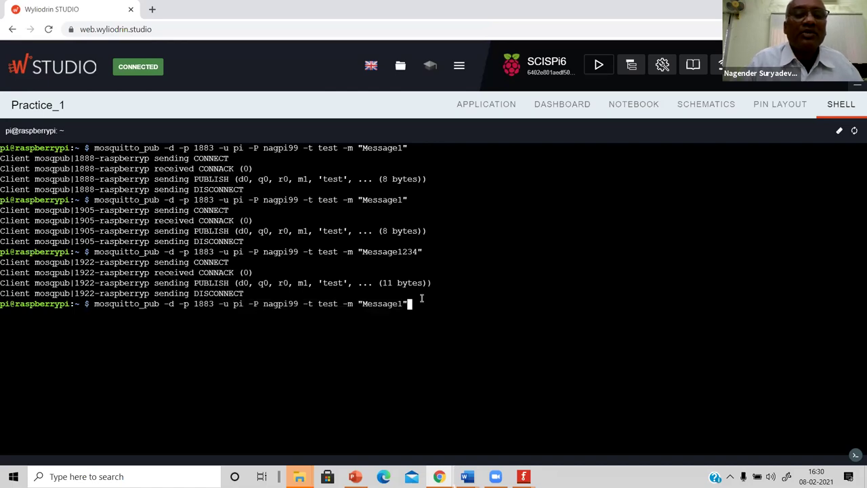
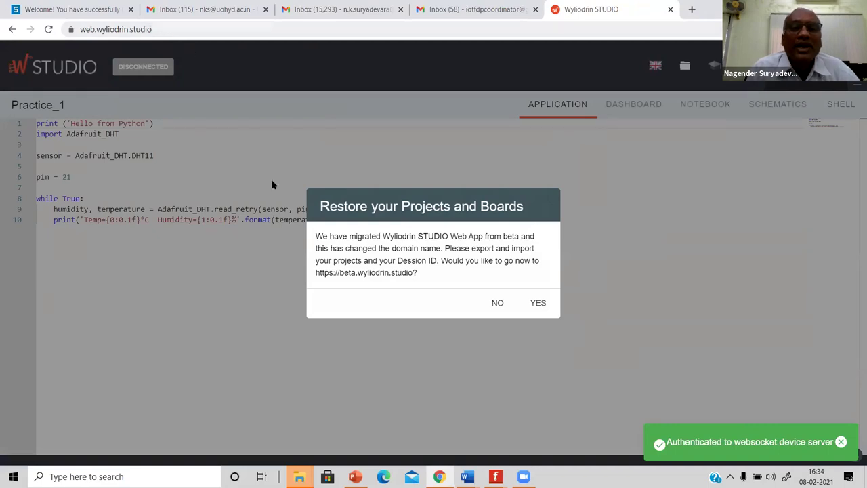
# - Decline the restore offer and display the session ID from the main menu
pyautogui.click(495, 303)
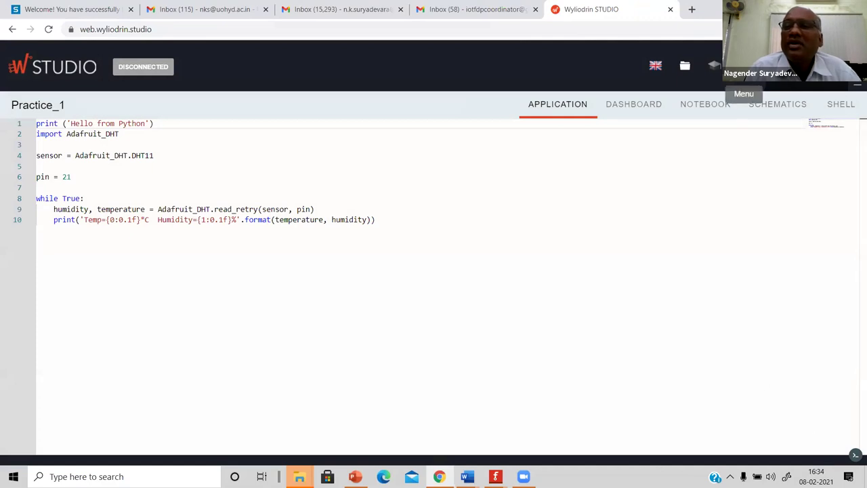
pyautogui.click(743, 82)
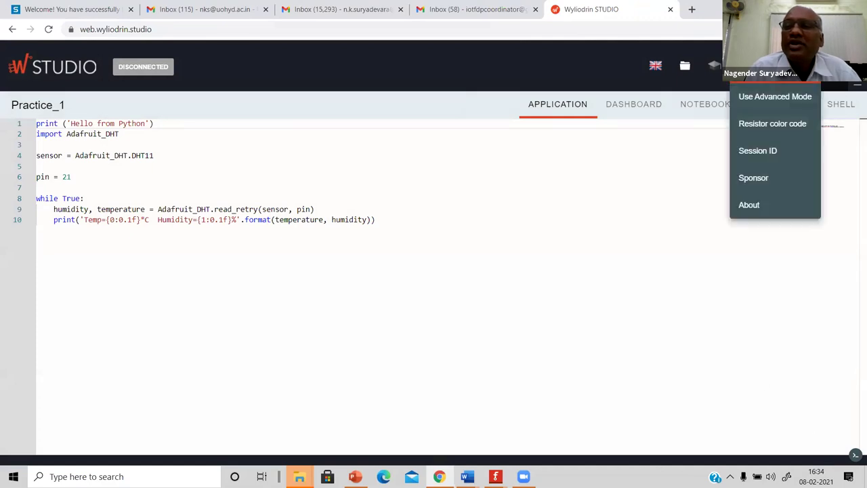
pyautogui.click(767, 154)
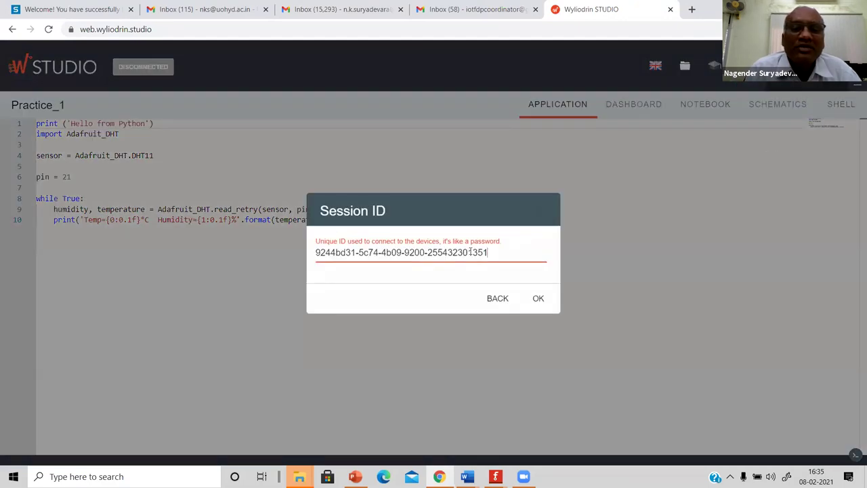
# - Bring up copy options on the session ID field, then leave the Session ID window
pyautogui.rightClick(342, 254)
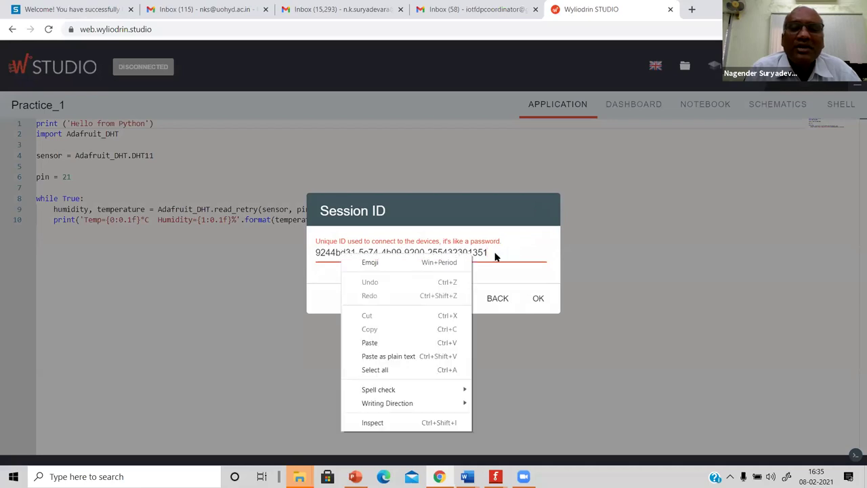
pyautogui.click(496, 253)
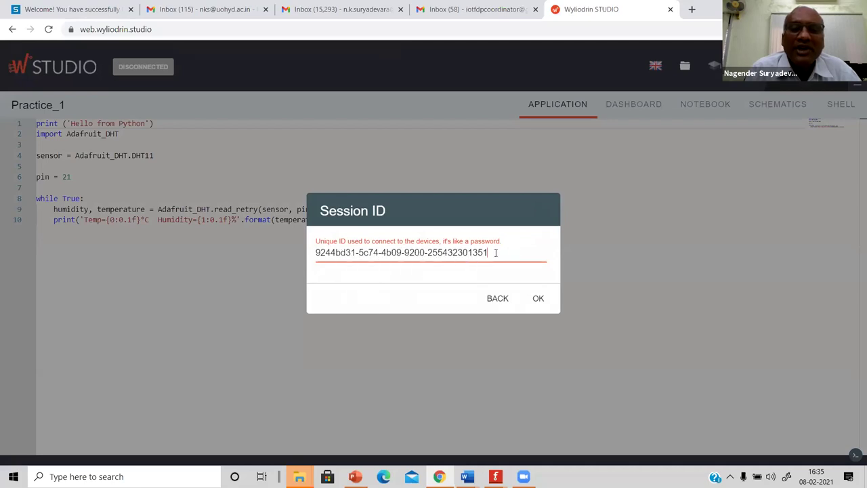
pyautogui.rightClick(430, 253)
pyautogui.click(467, 203)
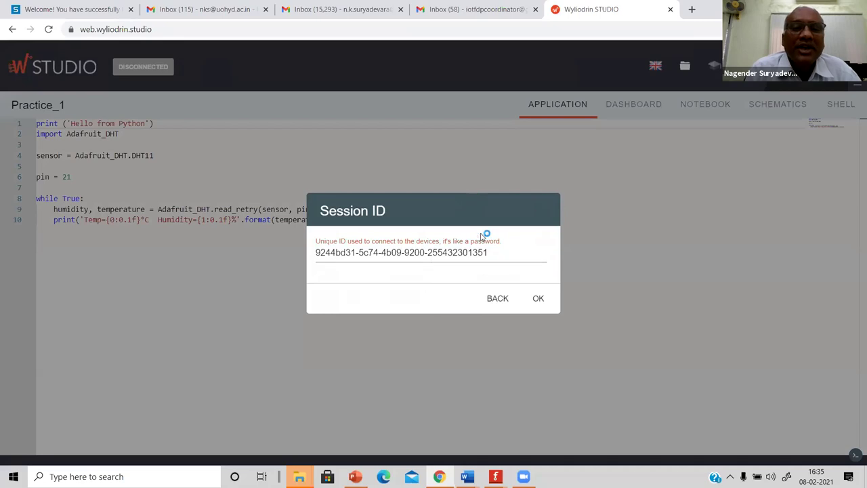
pyautogui.click(498, 298)
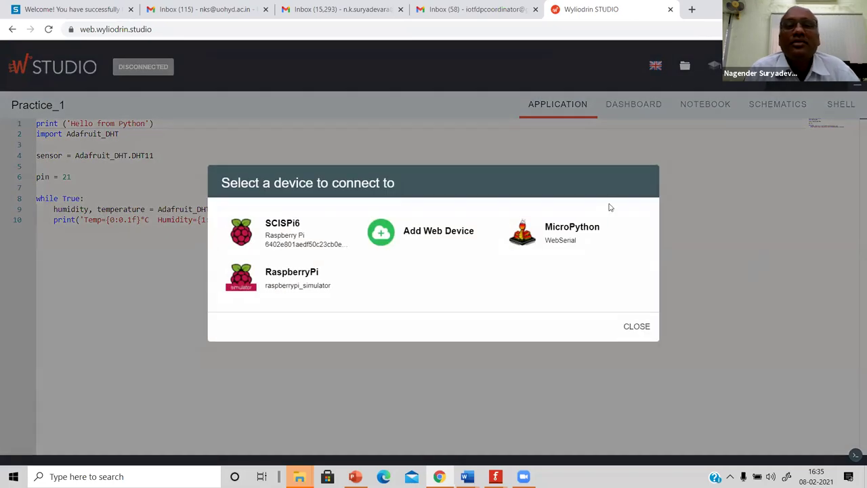
# - Connect to the SCISPi6 Raspberry Pi, then exit the web app and confirm with YES
pyautogui.doubleClick(610, 207)
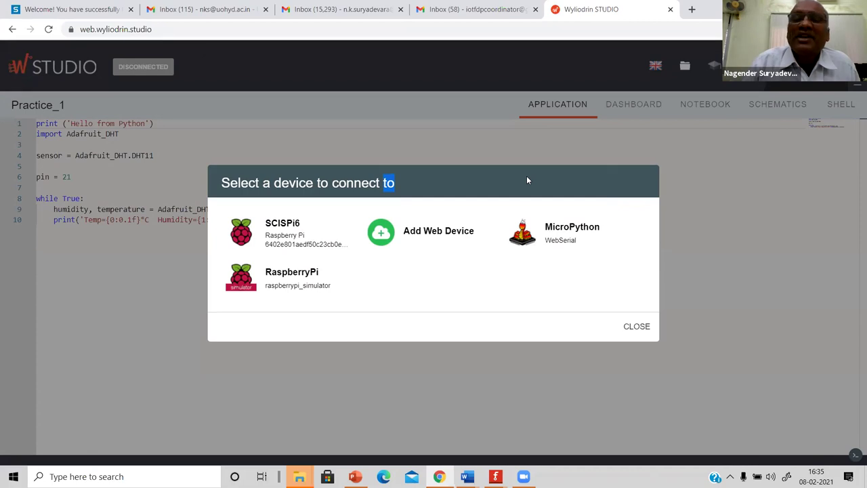
pyautogui.click(647, 327)
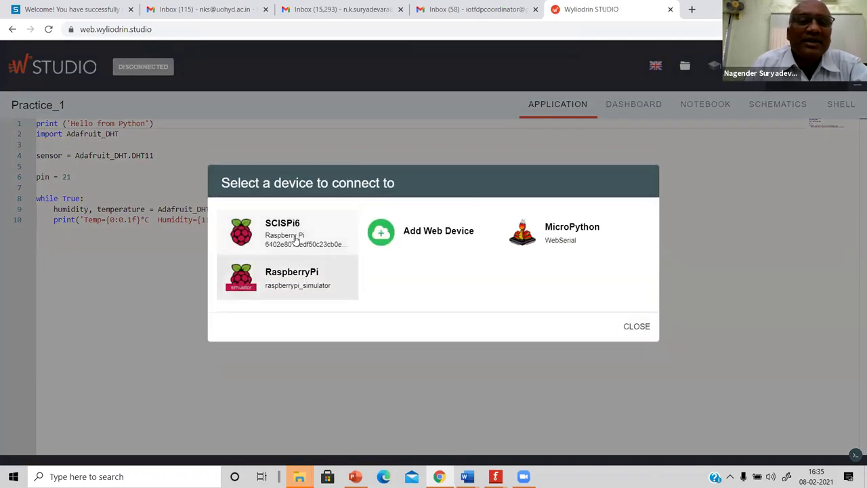
pyautogui.click(295, 235)
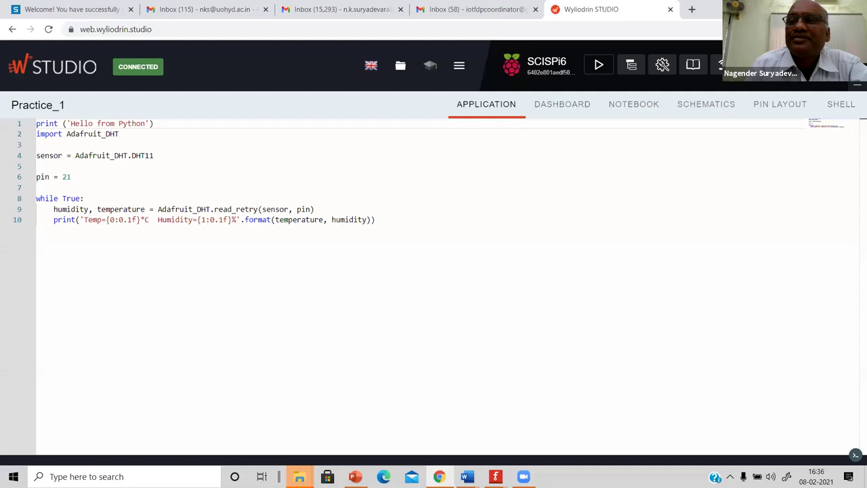
pyautogui.click(720, 65)
pyautogui.click(540, 284)
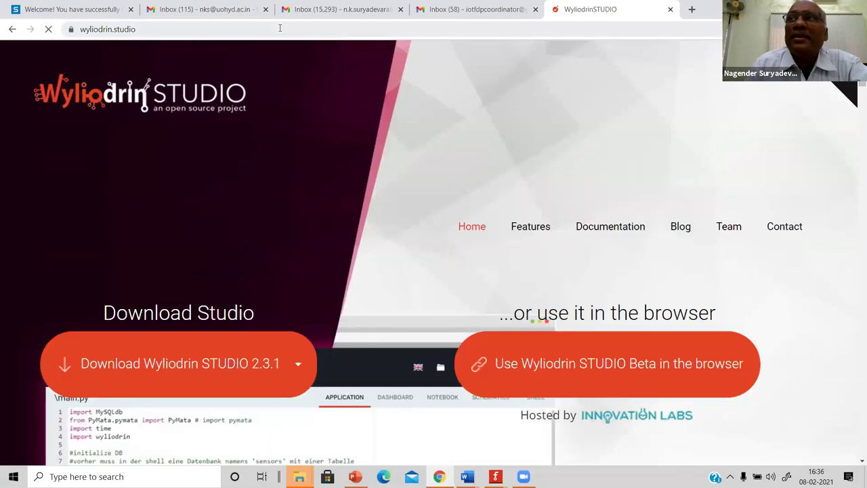
# - Load web.wyliodrin.studio, use Studio in this browser, and decline the restore and beta-site prompts
pyautogui.click(280, 28)
pyautogui.write('we')
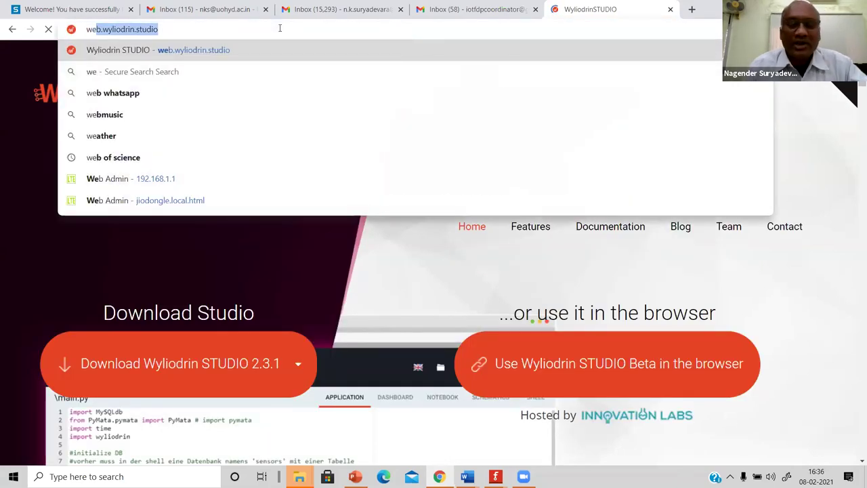
pyautogui.press('Return')
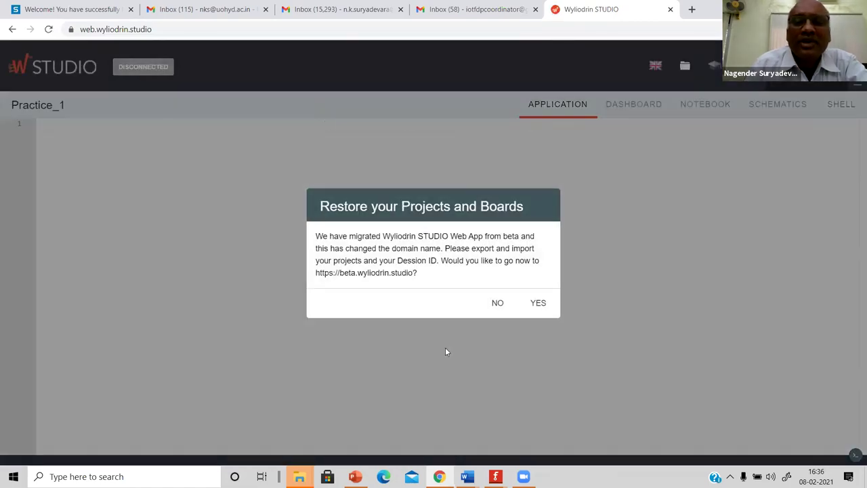
pyautogui.click(534, 306)
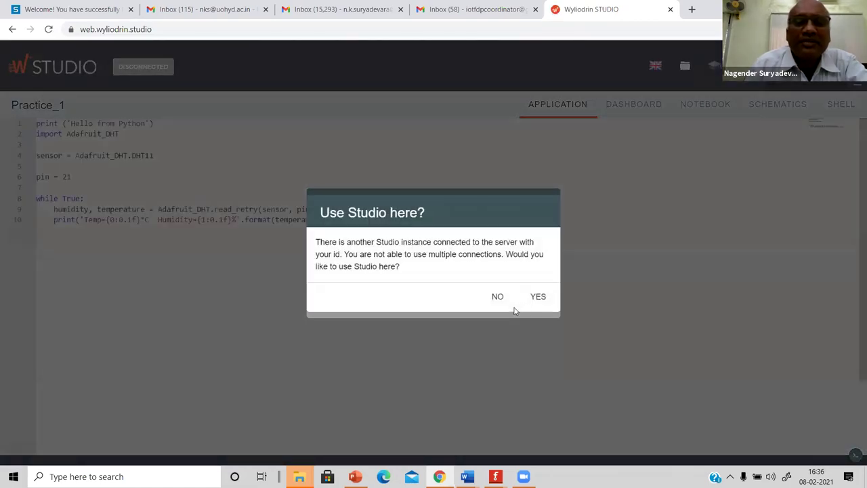
pyautogui.click(541, 296)
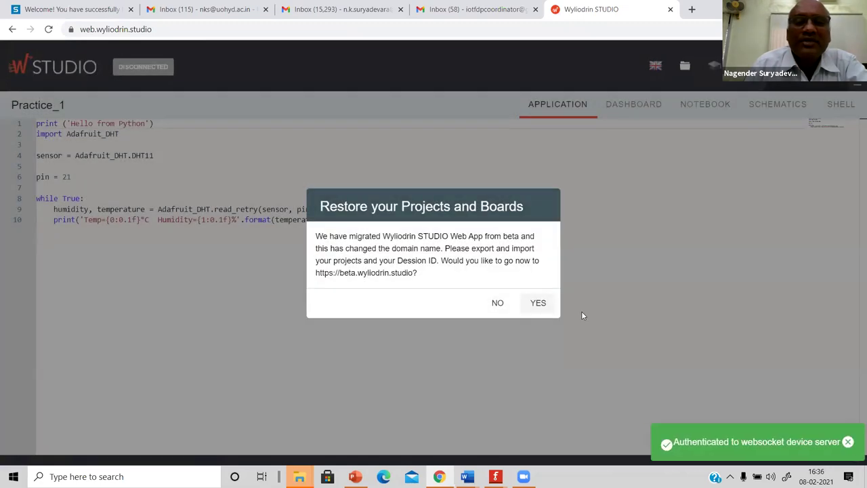
pyautogui.click(494, 303)
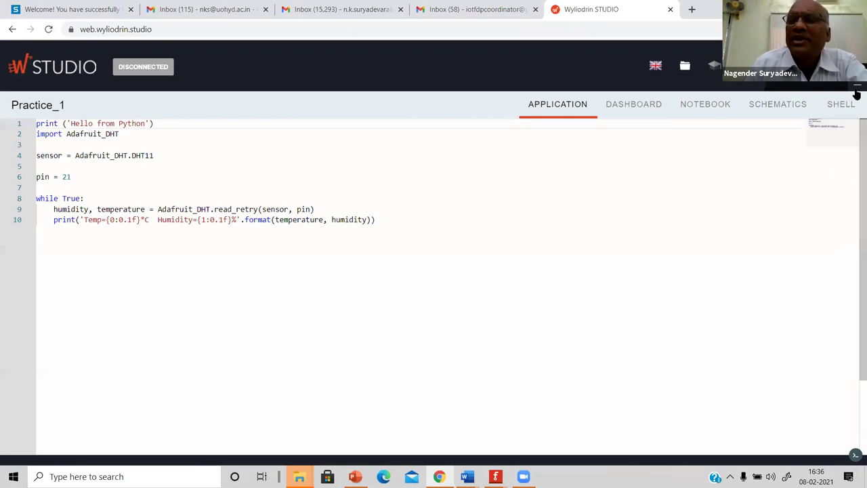
# - Connect to the SCISPi1 Raspberry Pi and run the Practice_1 DHT11 script
pyautogui.click(804, 74)
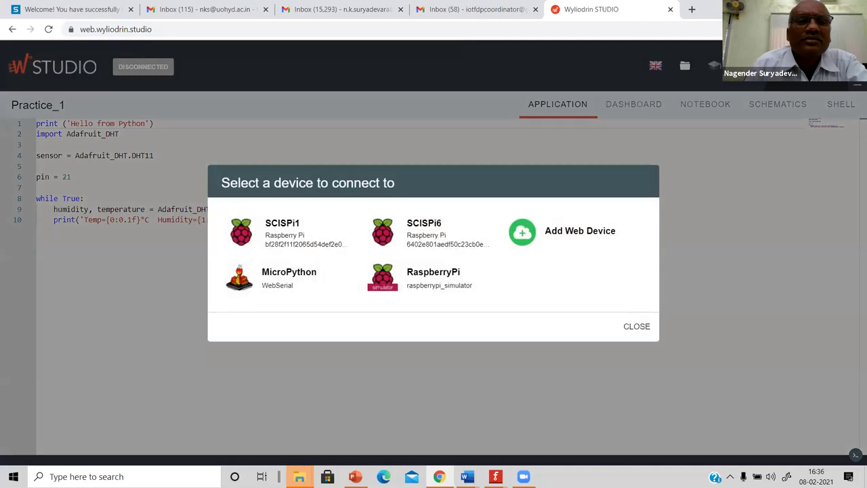
pyautogui.click(275, 233)
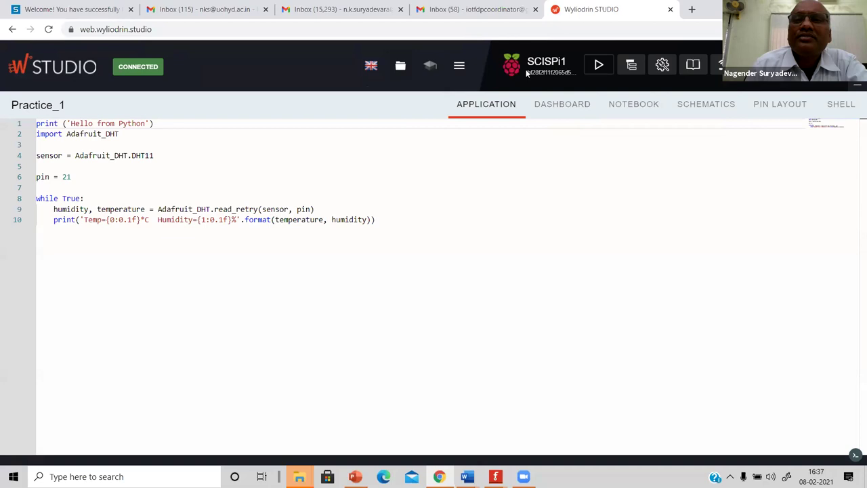
pyautogui.click(515, 102)
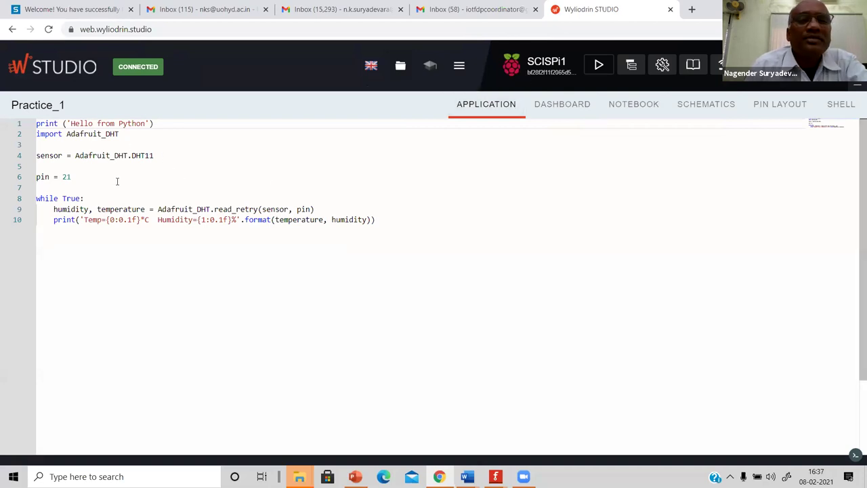
pyautogui.click(599, 64)
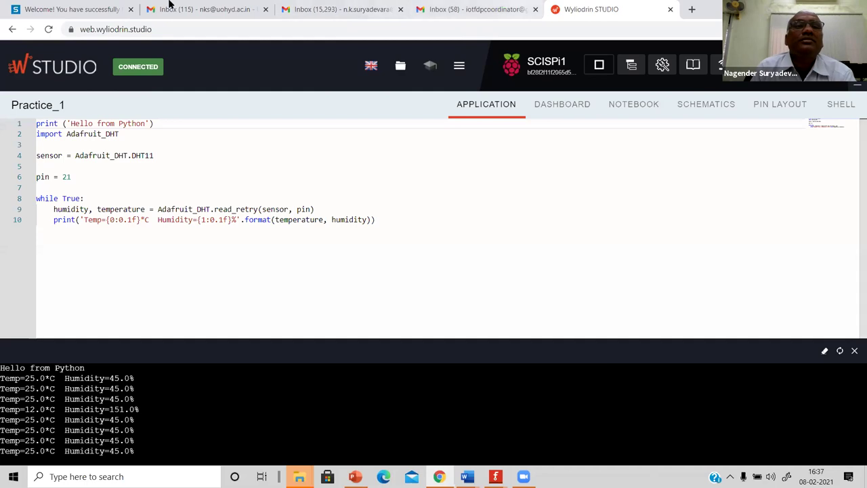
# - Switch to the Gmail 'Inbox (15,293)' browser tab
pyautogui.click(339, 6)
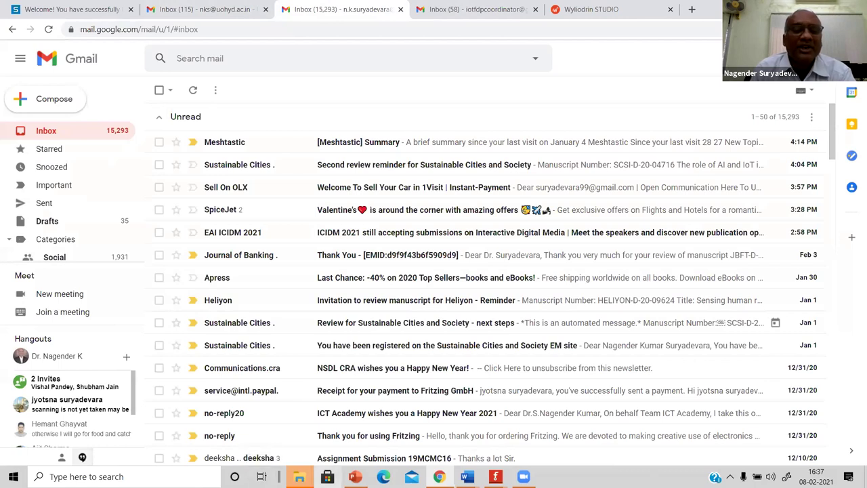
pyautogui.moveTo(299, 476)
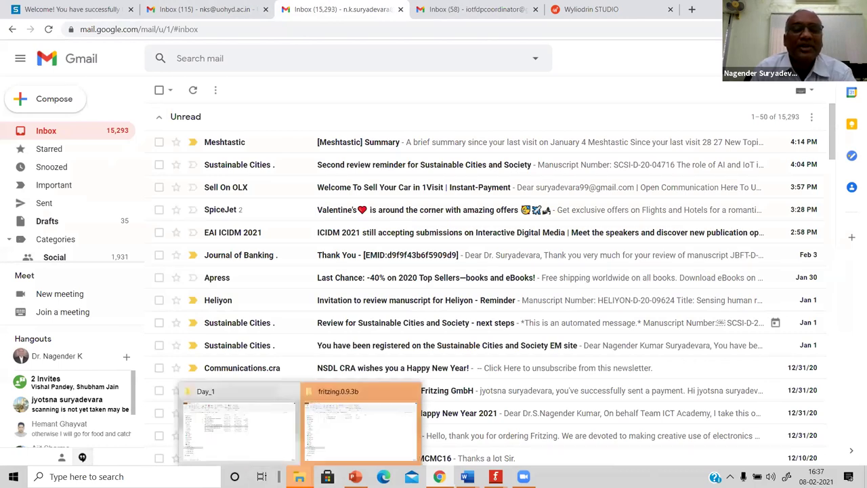